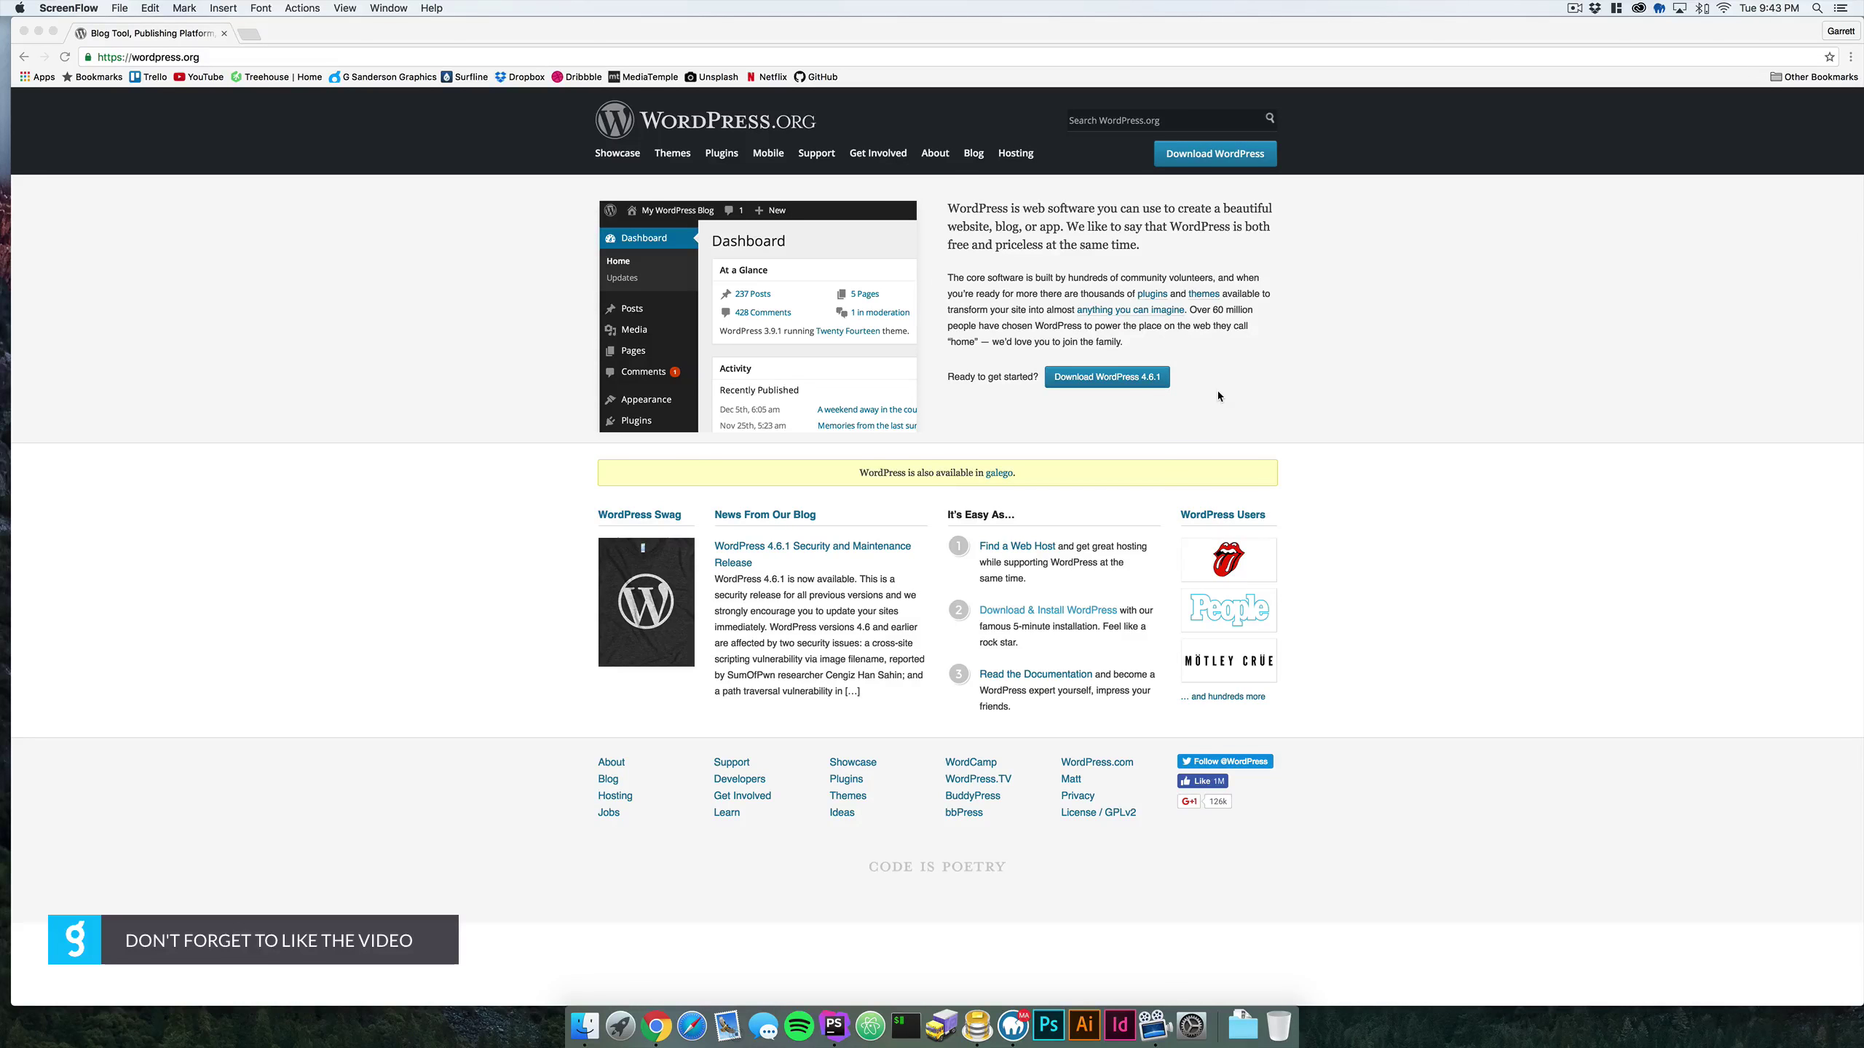
- Reposition the MAMP PRO window, then Google 'mamp' in a new tab and open the MAMP & MAMP PRO site
{"action": "left_click", "coordinate": [1014, 1024]}
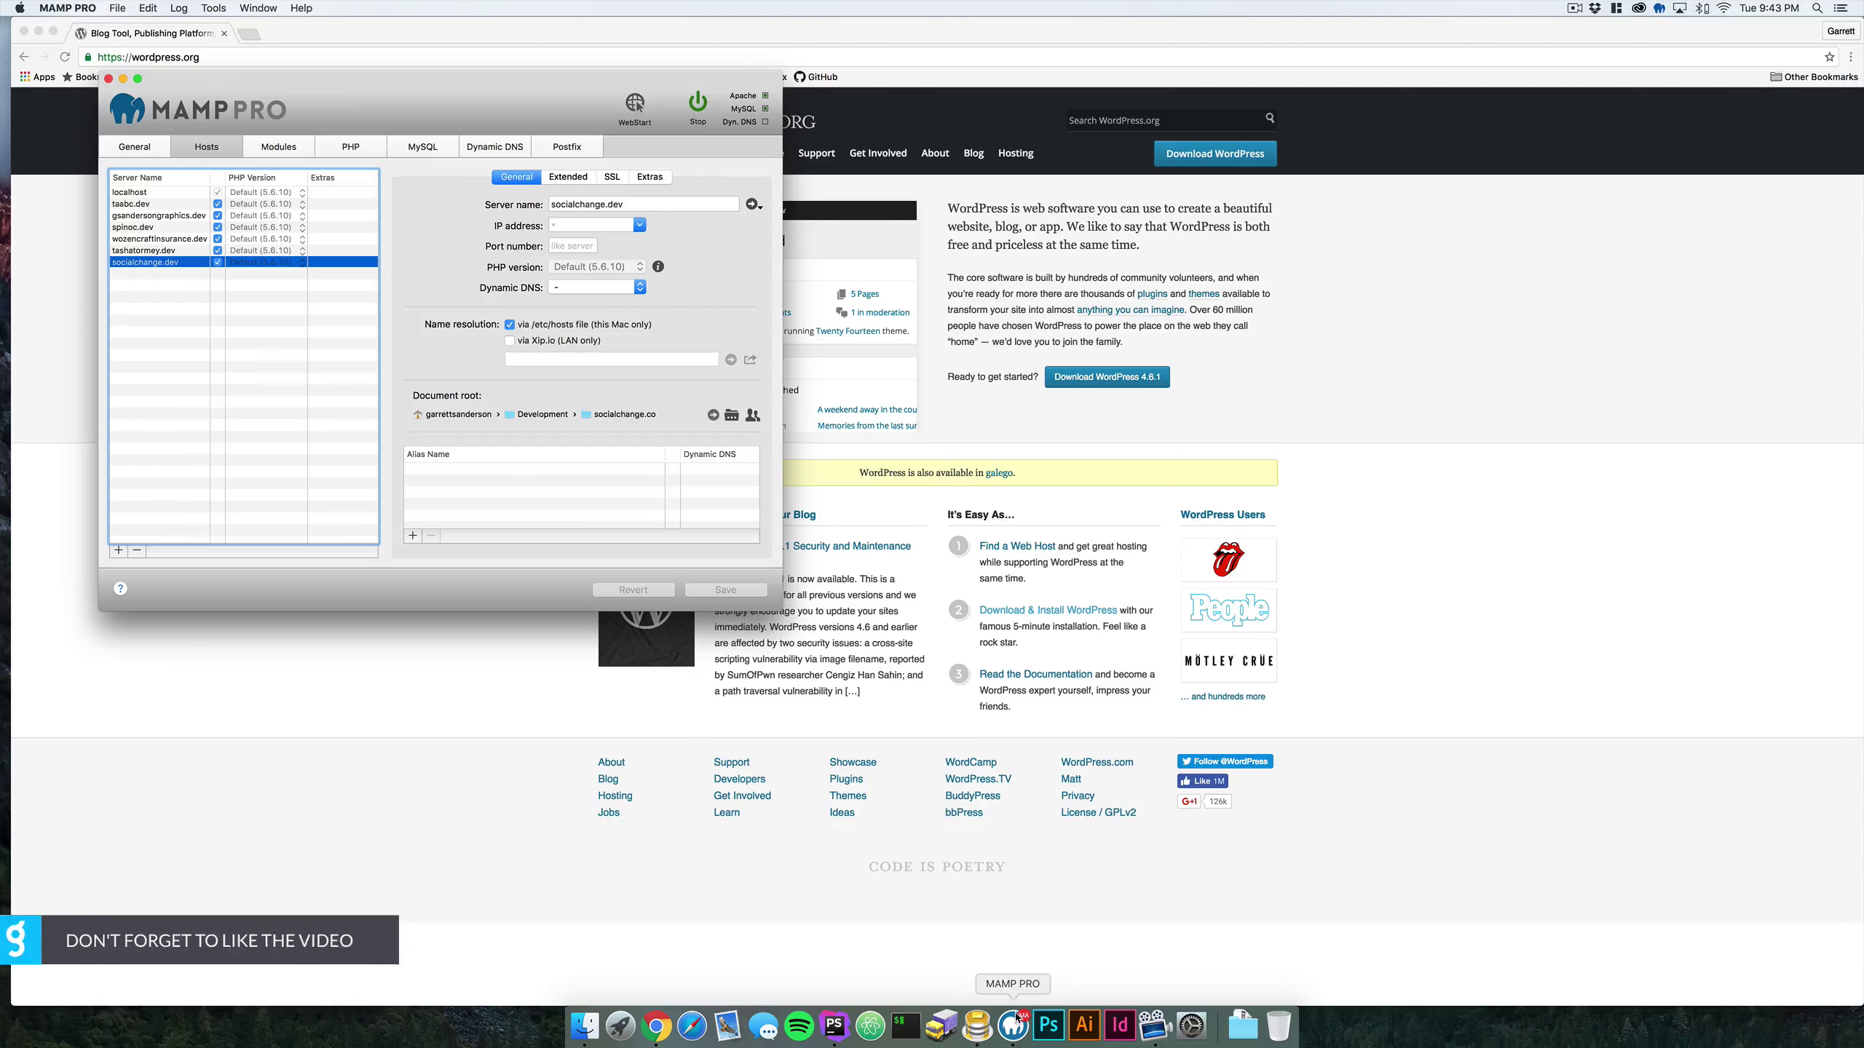
{"action": "left_click_drag", "start_coordinate": [444, 102], "coordinate": [770, 203]}
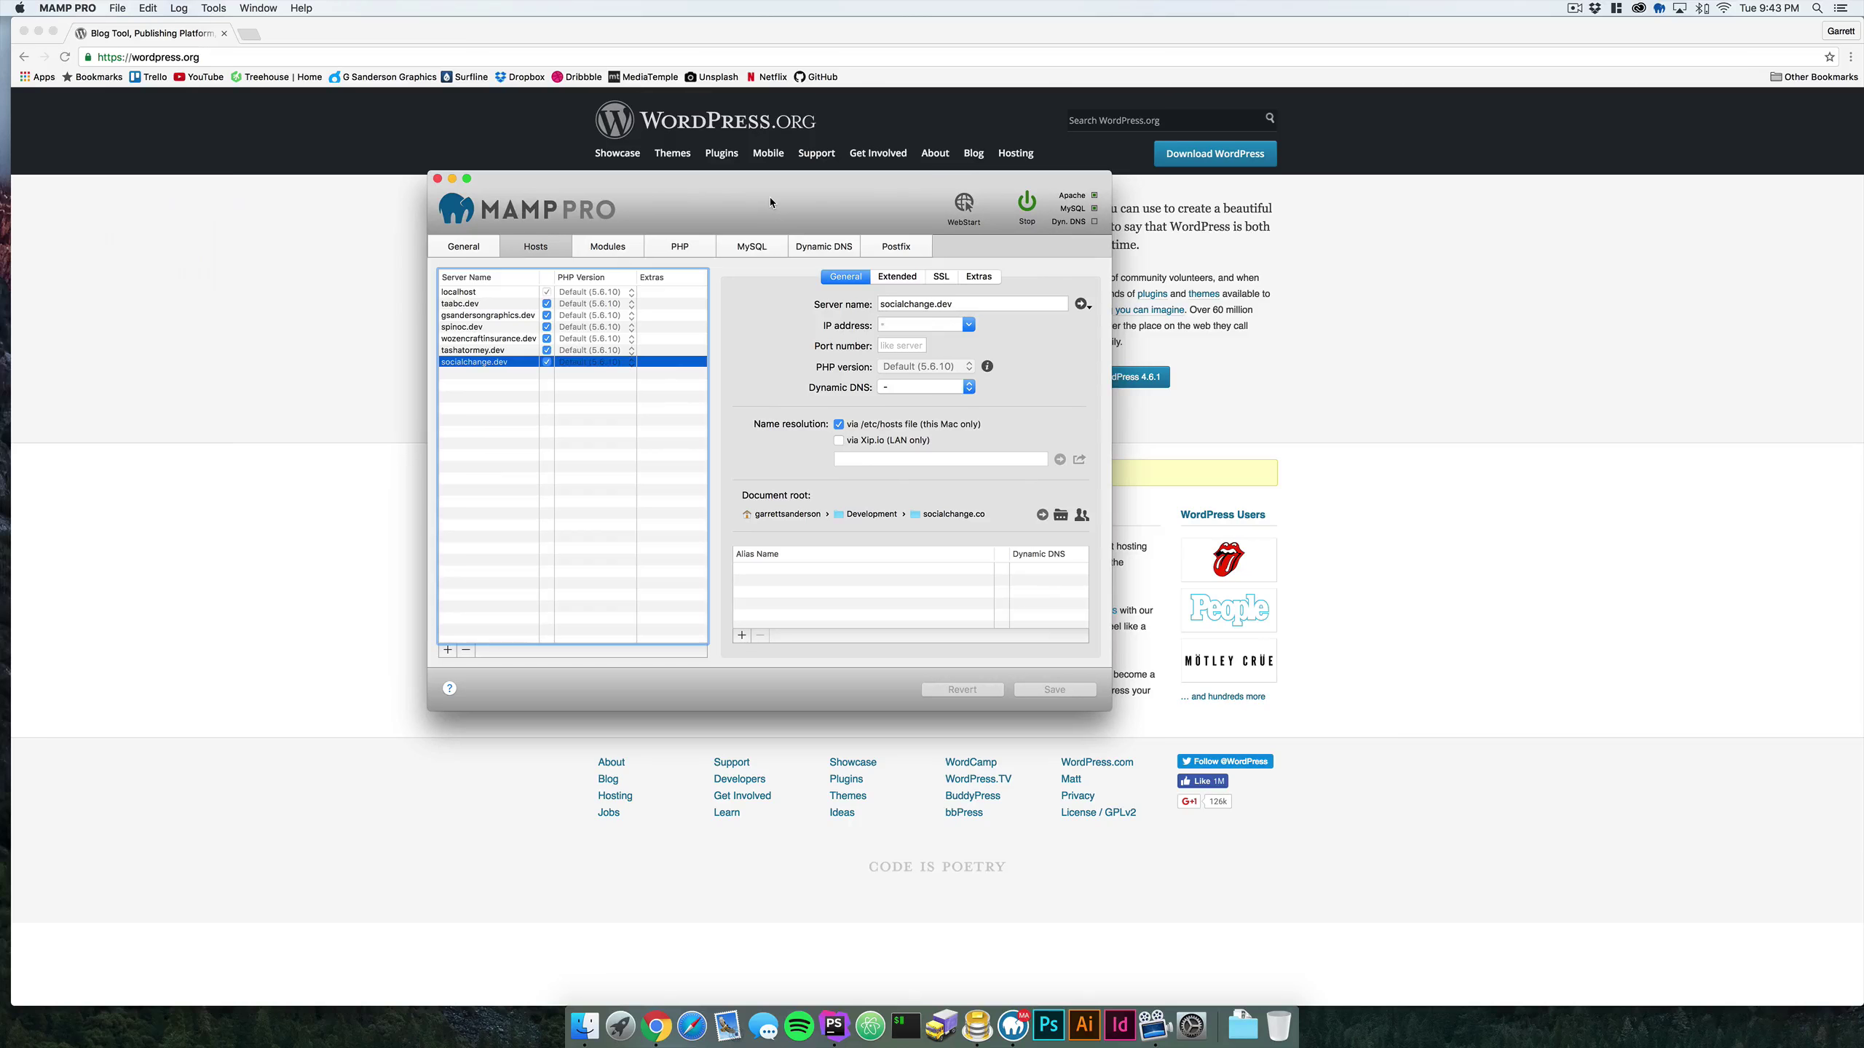
{"action": "left_click", "coordinate": [1279, 284]}
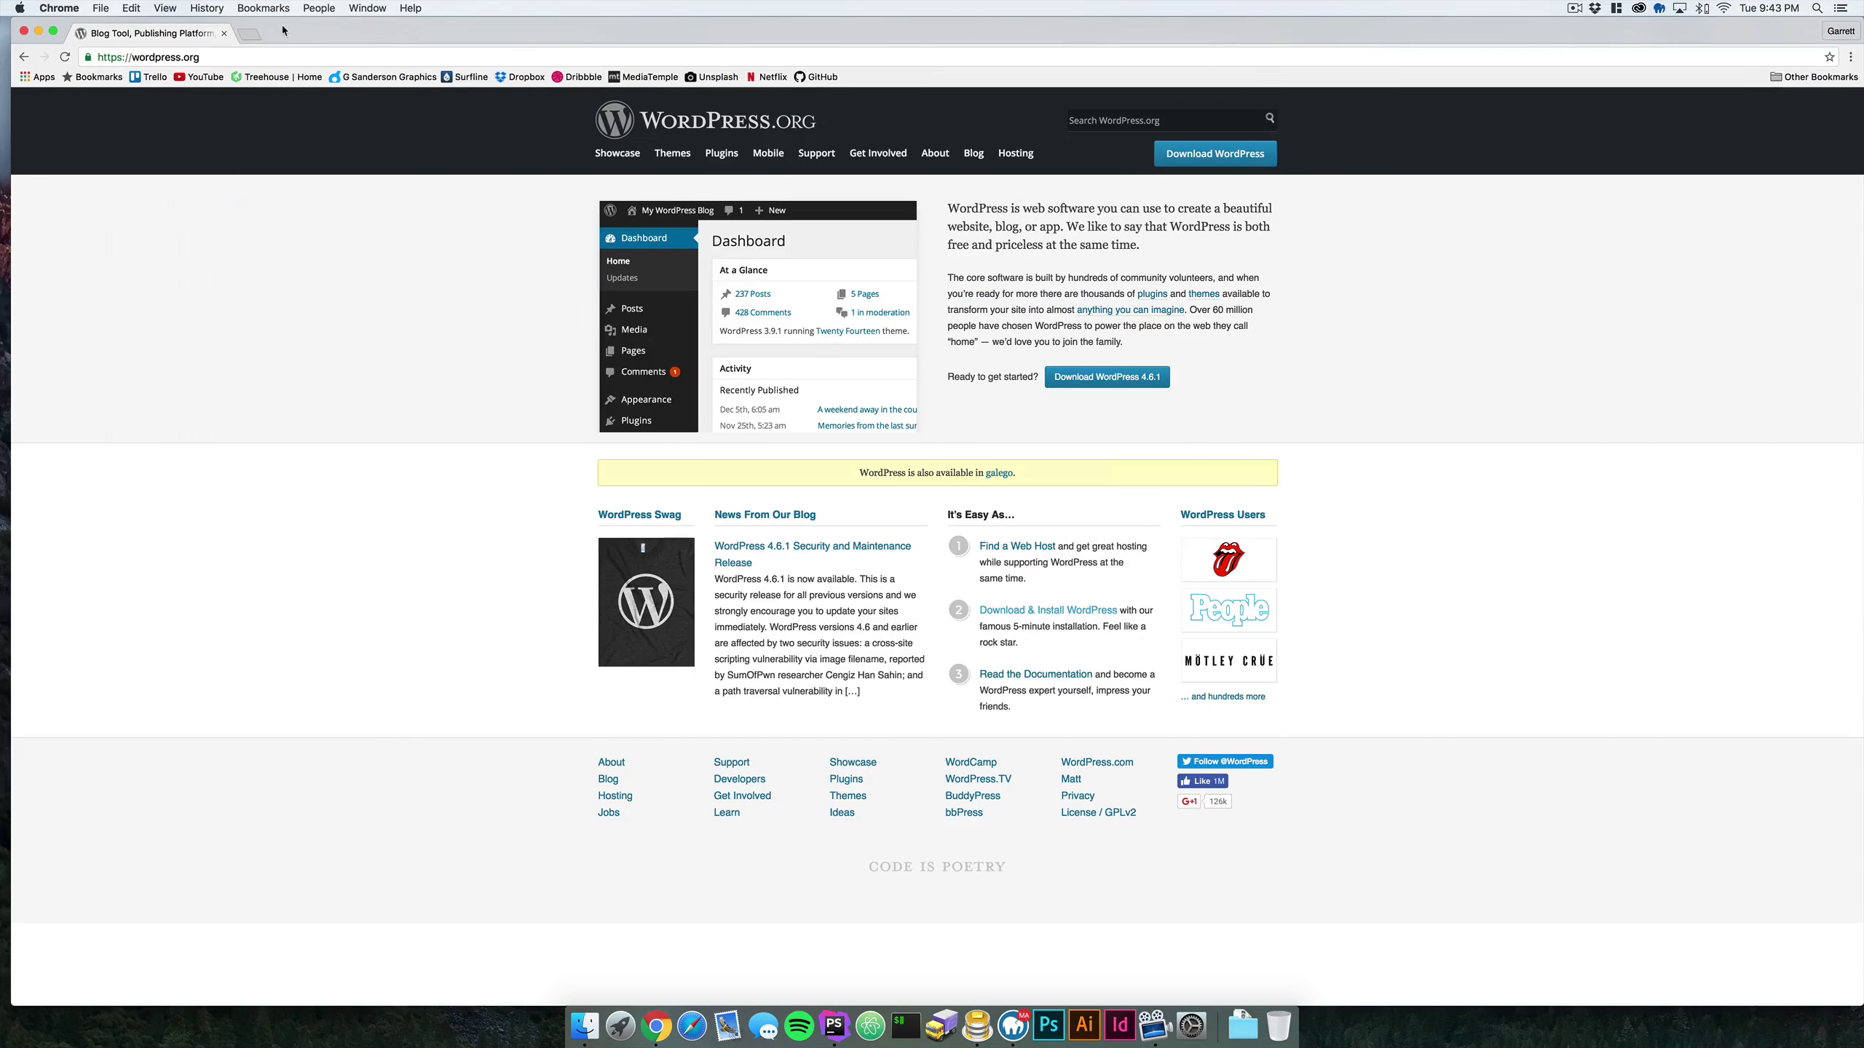
{"action": "key", "text": "super+t"}
{"action": "type", "text": "mamp"}
{"action": "key", "text": "Return"}
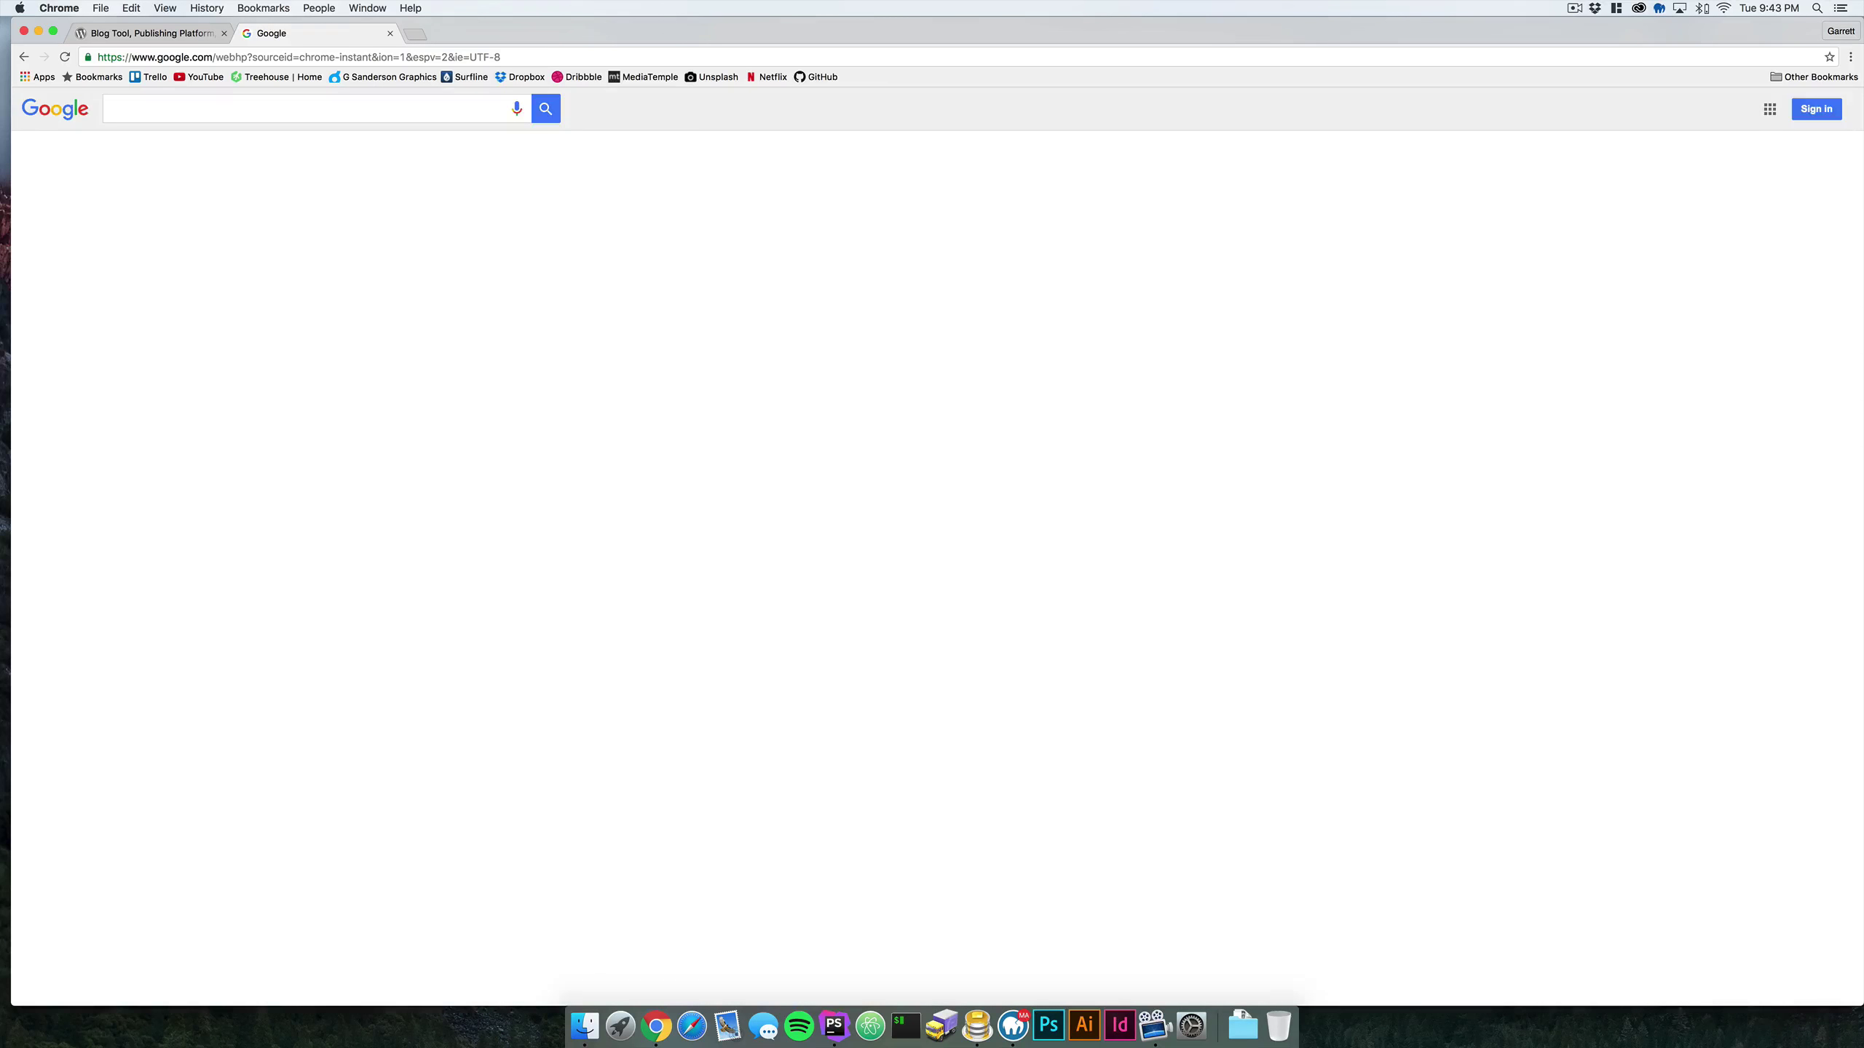
{"action": "left_click", "coordinate": [213, 220]}
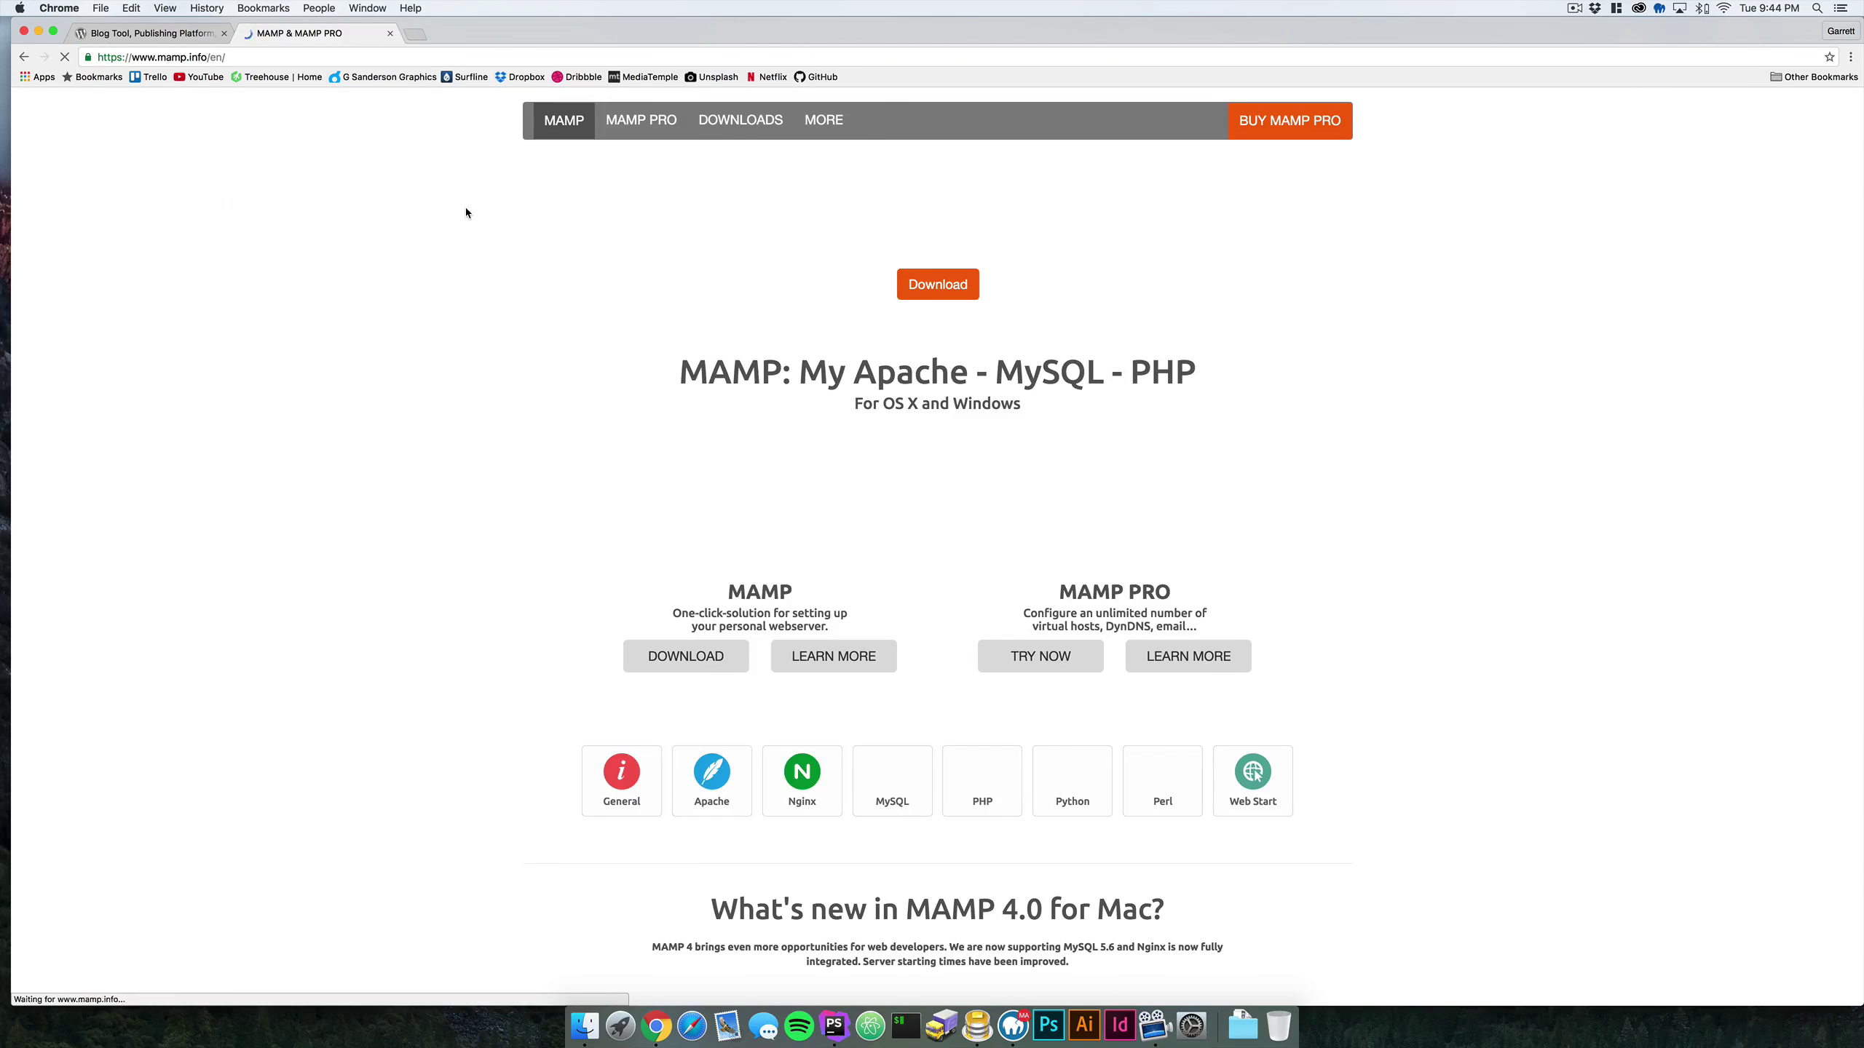
- Google 'wamp' in another new tab and open the WampServer site
{"action": "key", "text": "super+t"}
{"action": "type", "text": "wamp"}
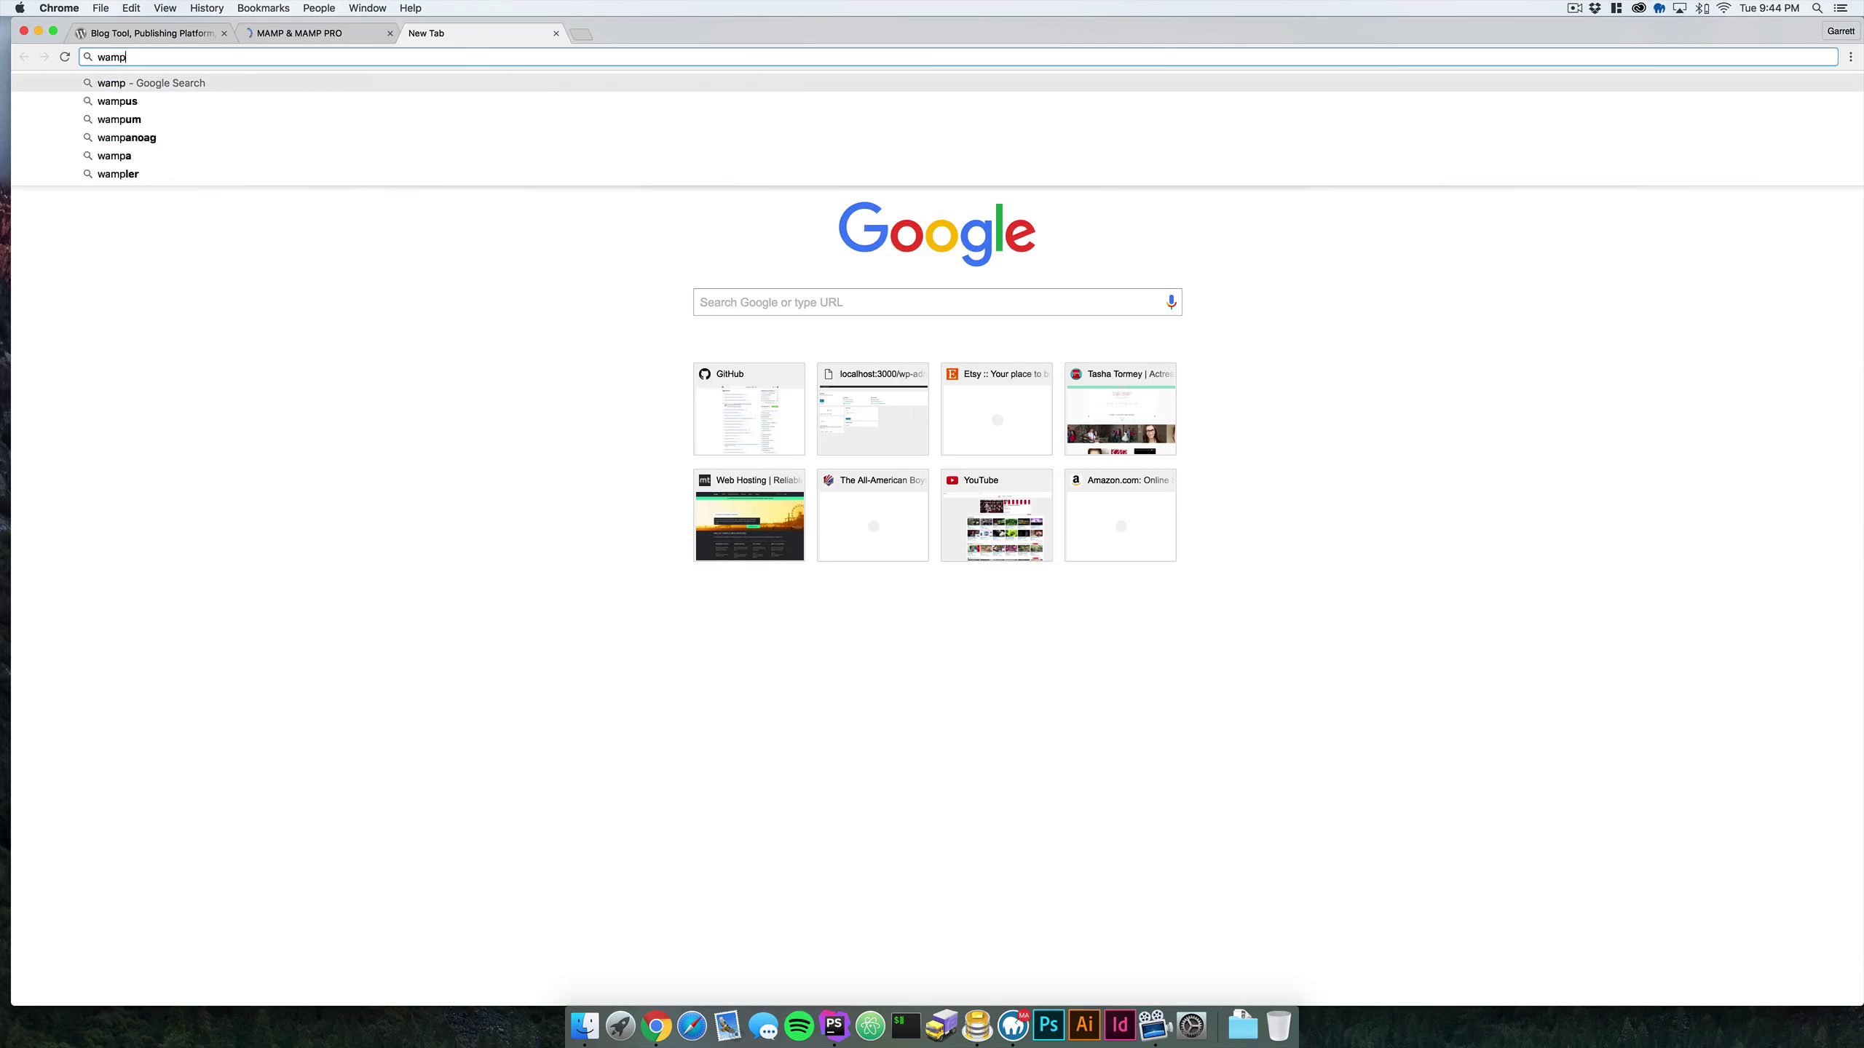
{"action": "key", "text": "Return"}
{"action": "left_click", "coordinate": [134, 220]}
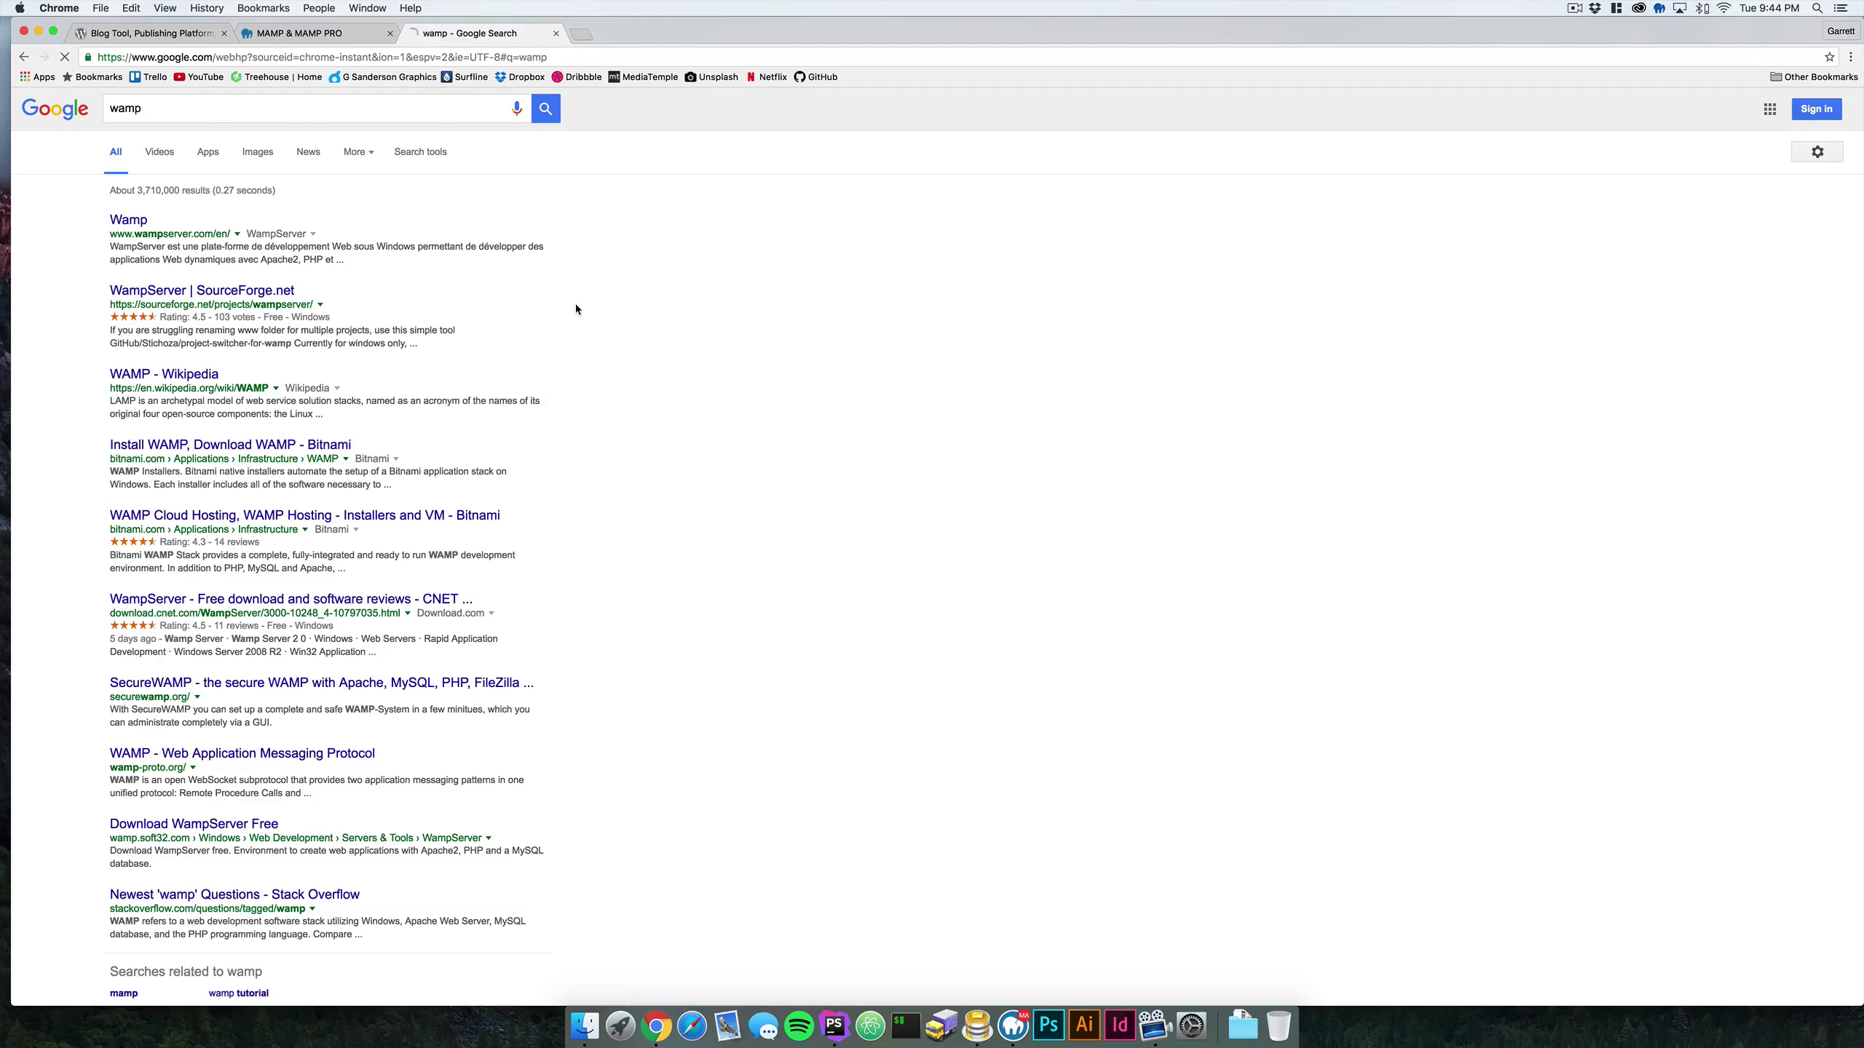
{"action": "left_click", "coordinate": [322, 34]}
{"action": "left_click", "coordinate": [465, 36]}
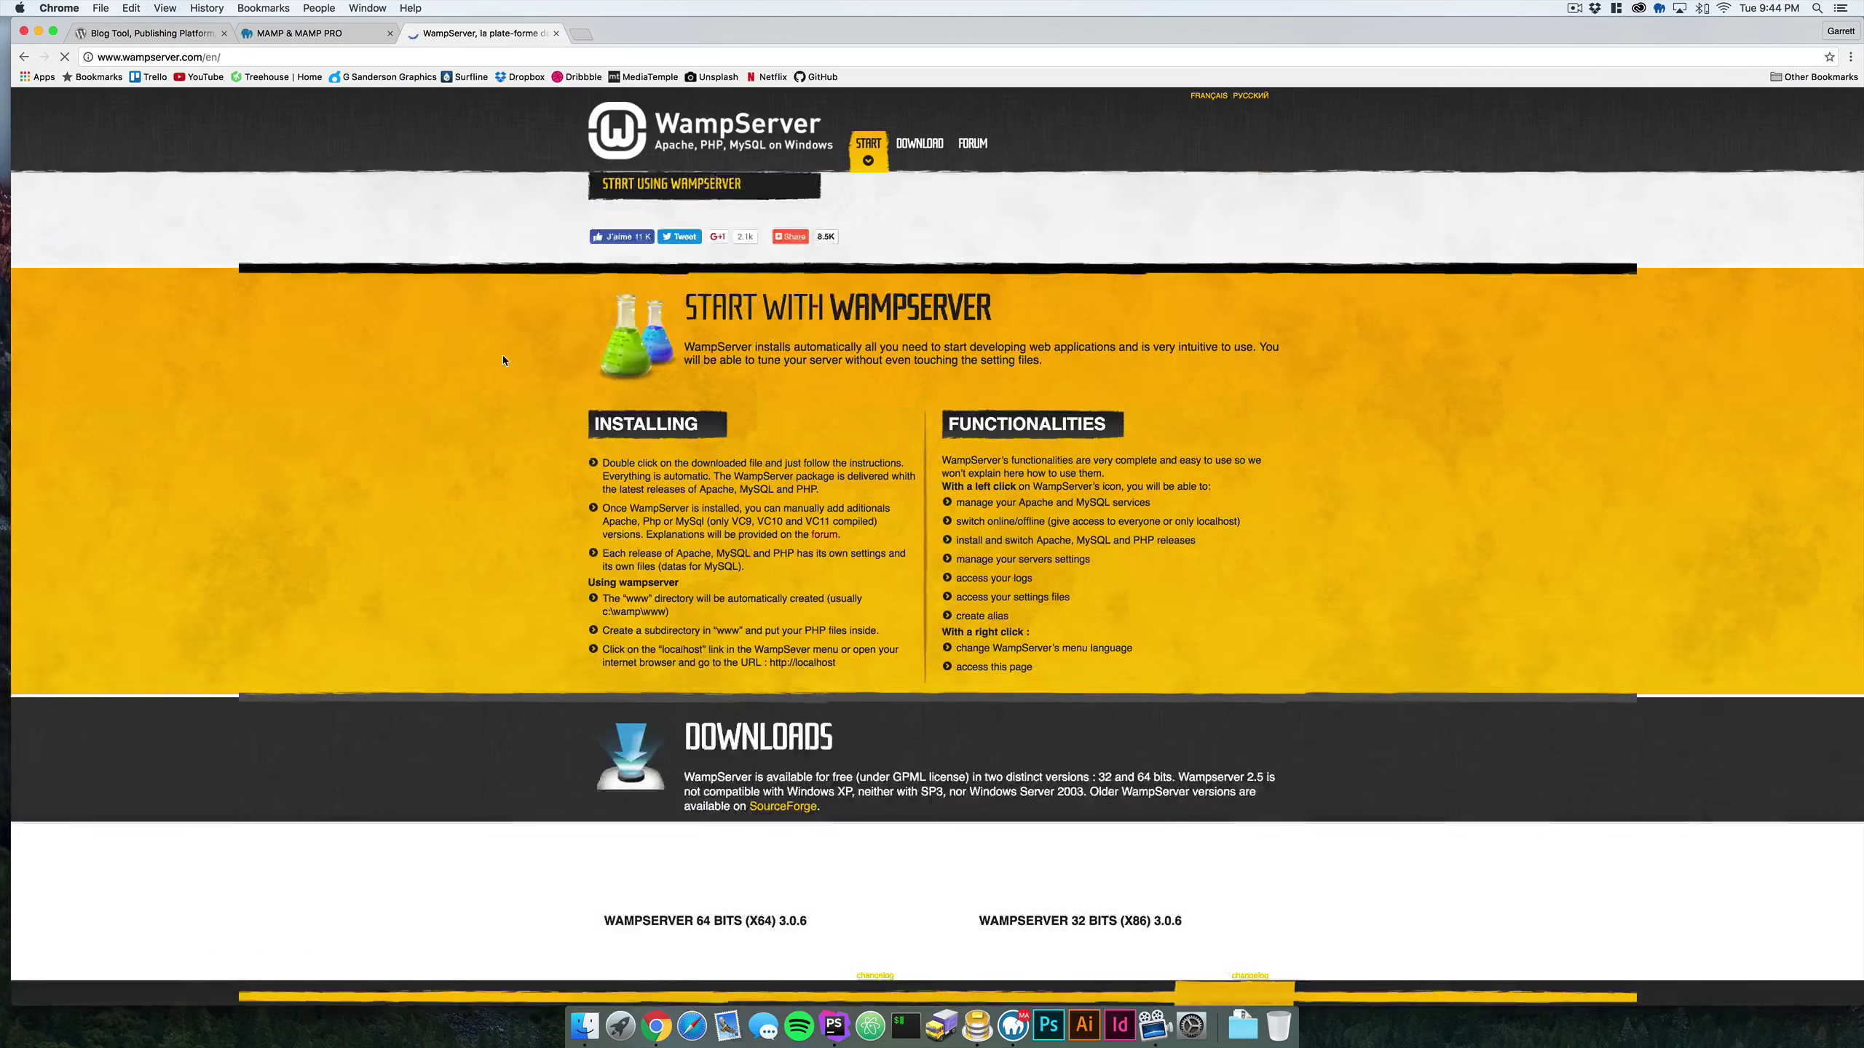
- Browse the MAMP site's banner, then close the WampServer tab and return to WordPress.org
{"action": "key", "text": "ctrl+shift+Tab"}
{"action": "scroll", "coordinate": [494, 344], "scroll_direction": "down", "scroll_amount": 3}
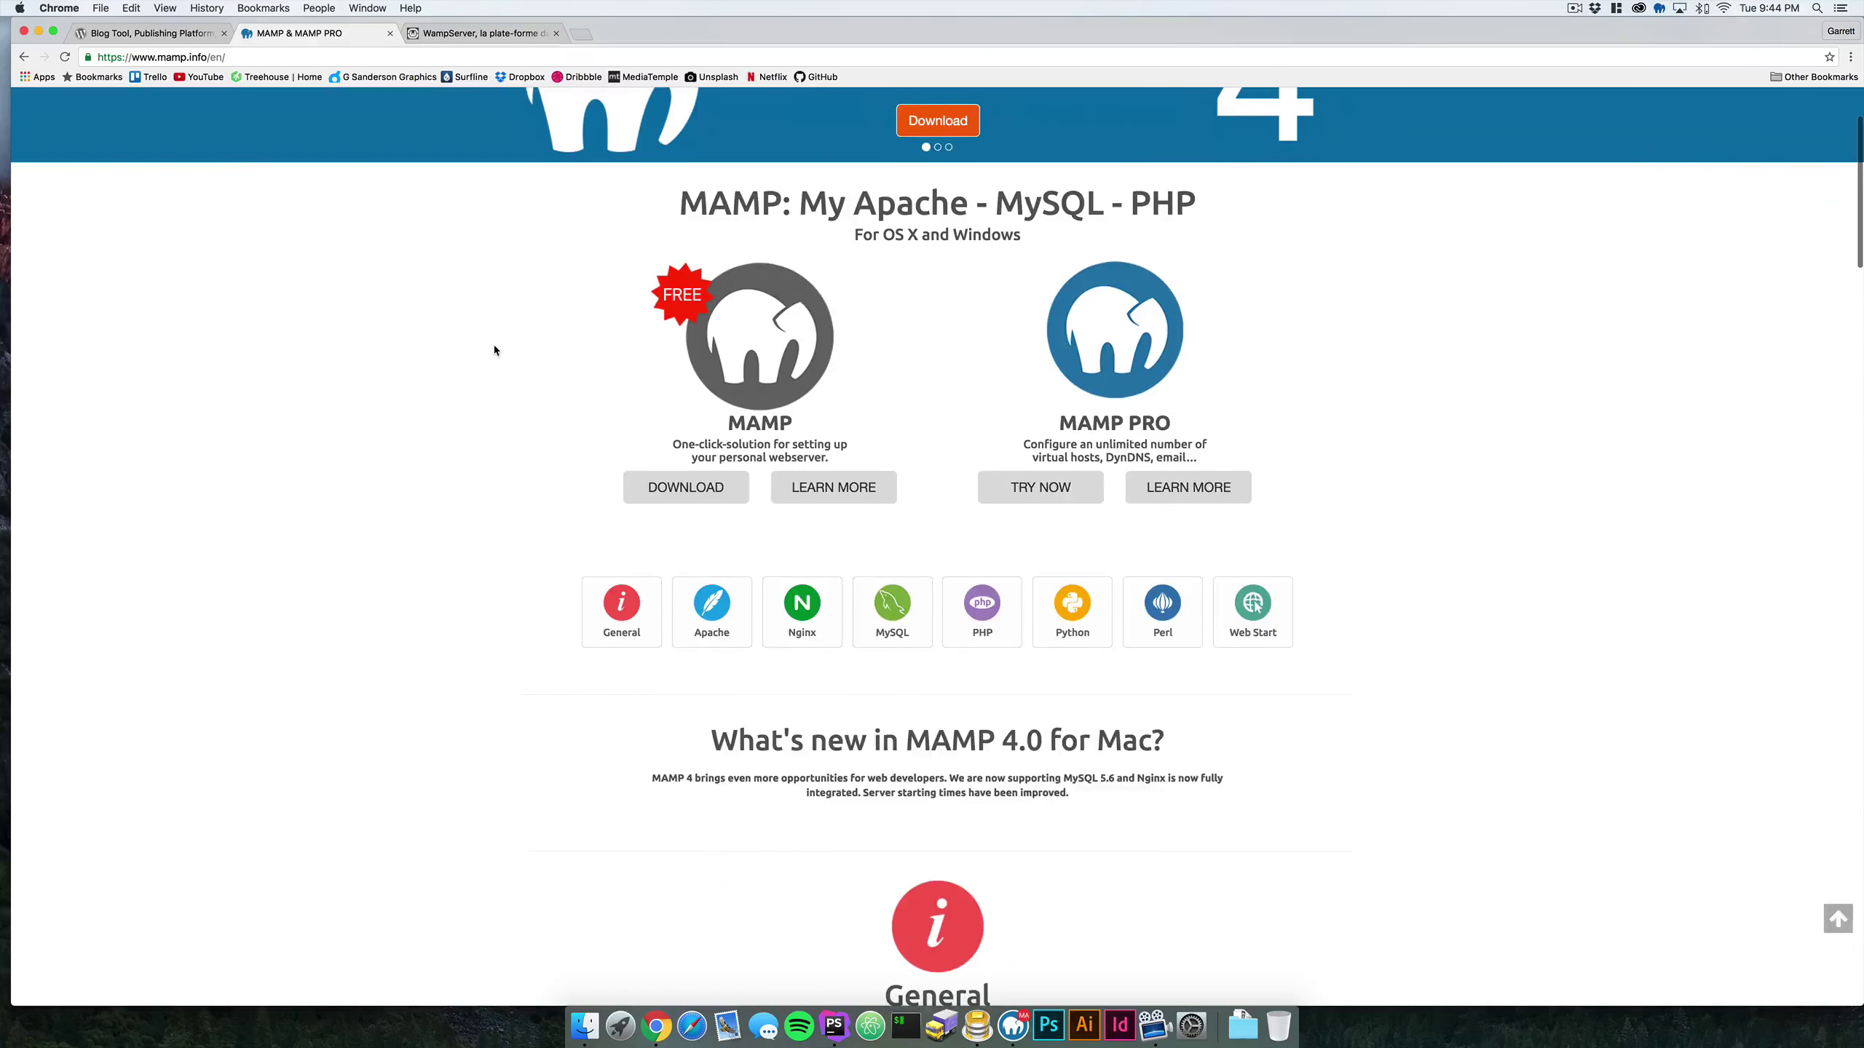
{"action": "scroll", "coordinate": [494, 343], "scroll_direction": "up", "scroll_amount": 3}
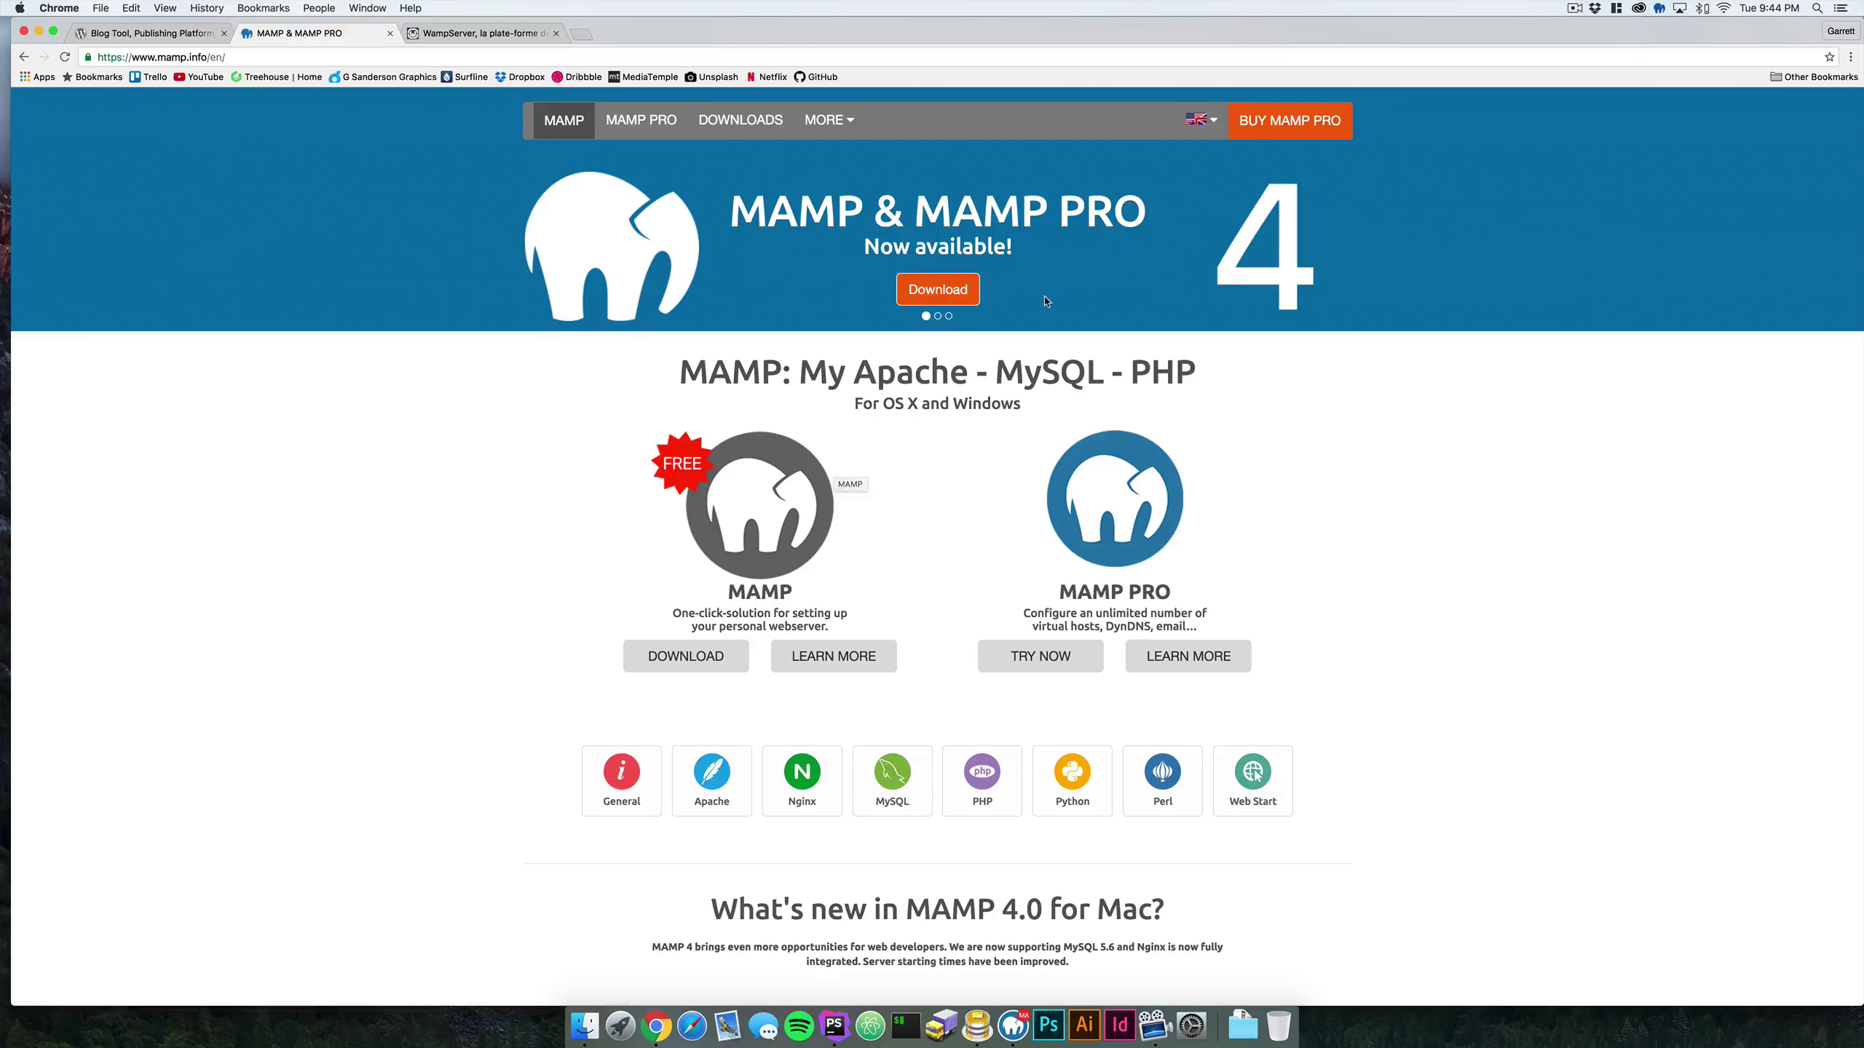
{"action": "left_click", "coordinate": [937, 317]}
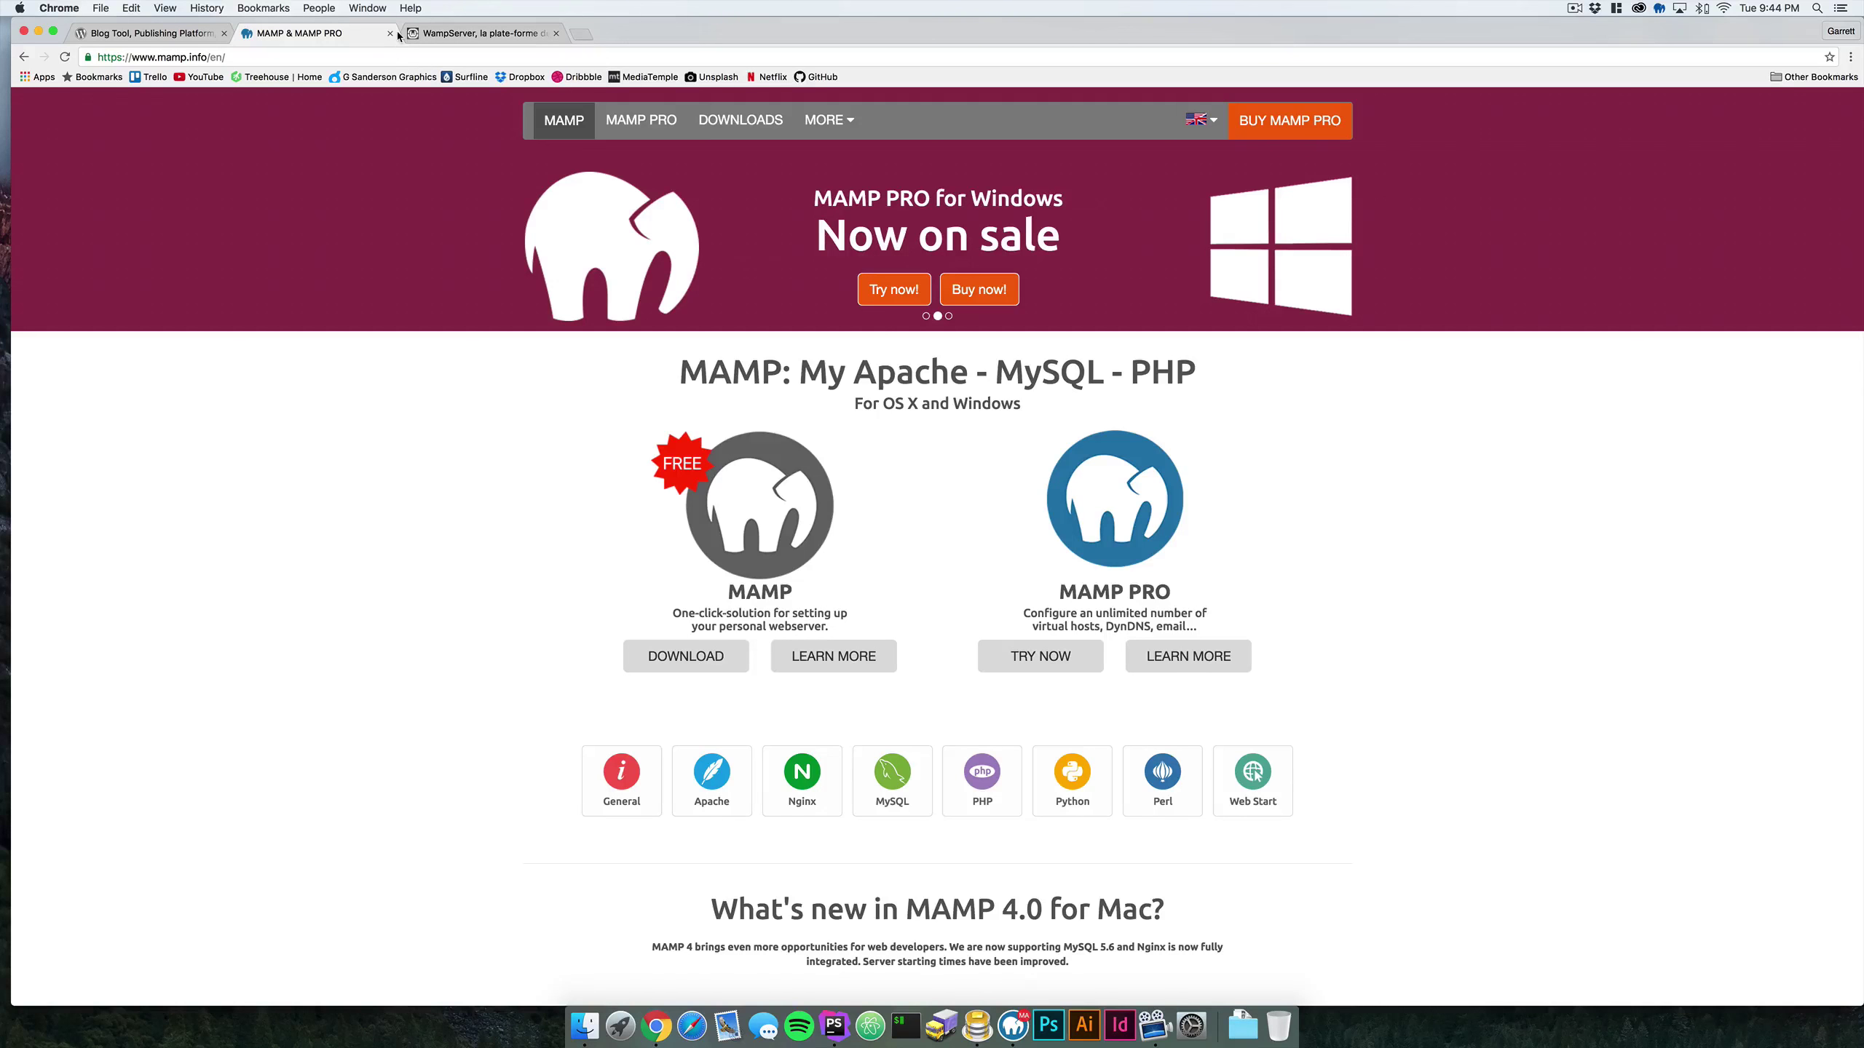
{"action": "left_click", "coordinate": [449, 36]}
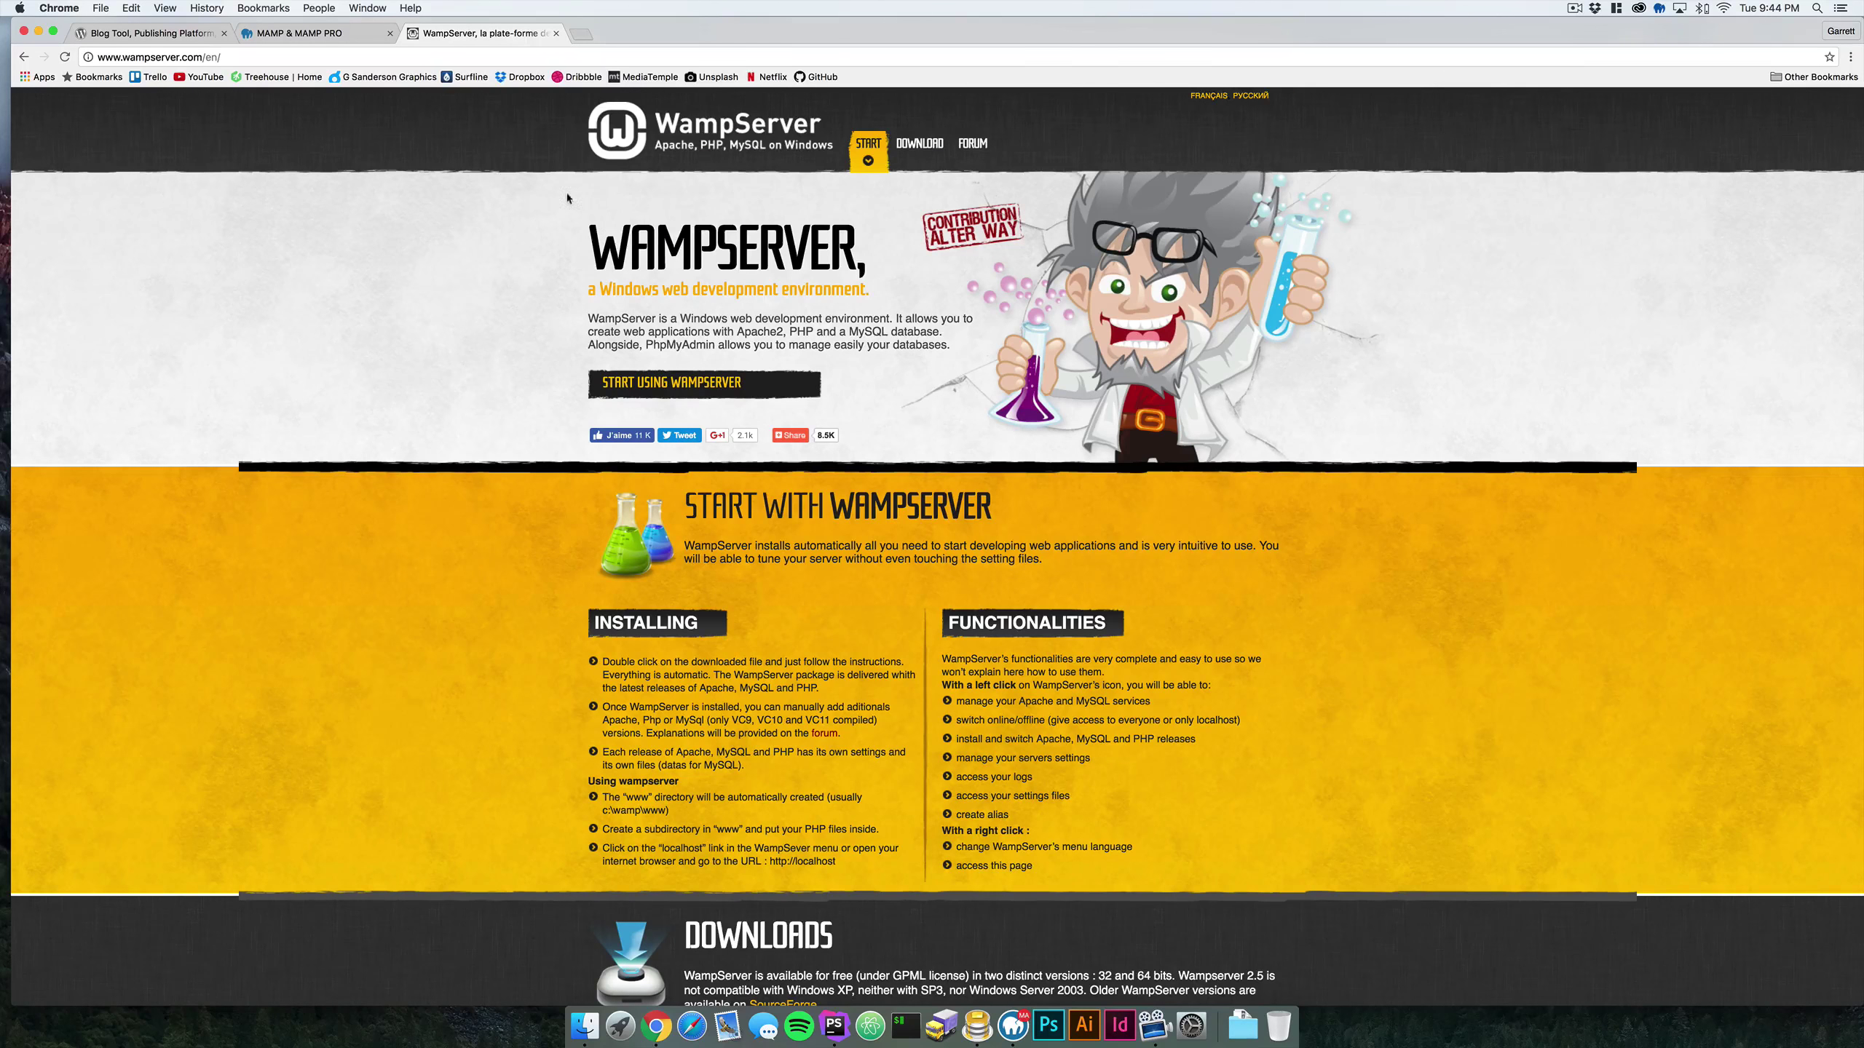
{"action": "left_click", "coordinate": [555, 33]}
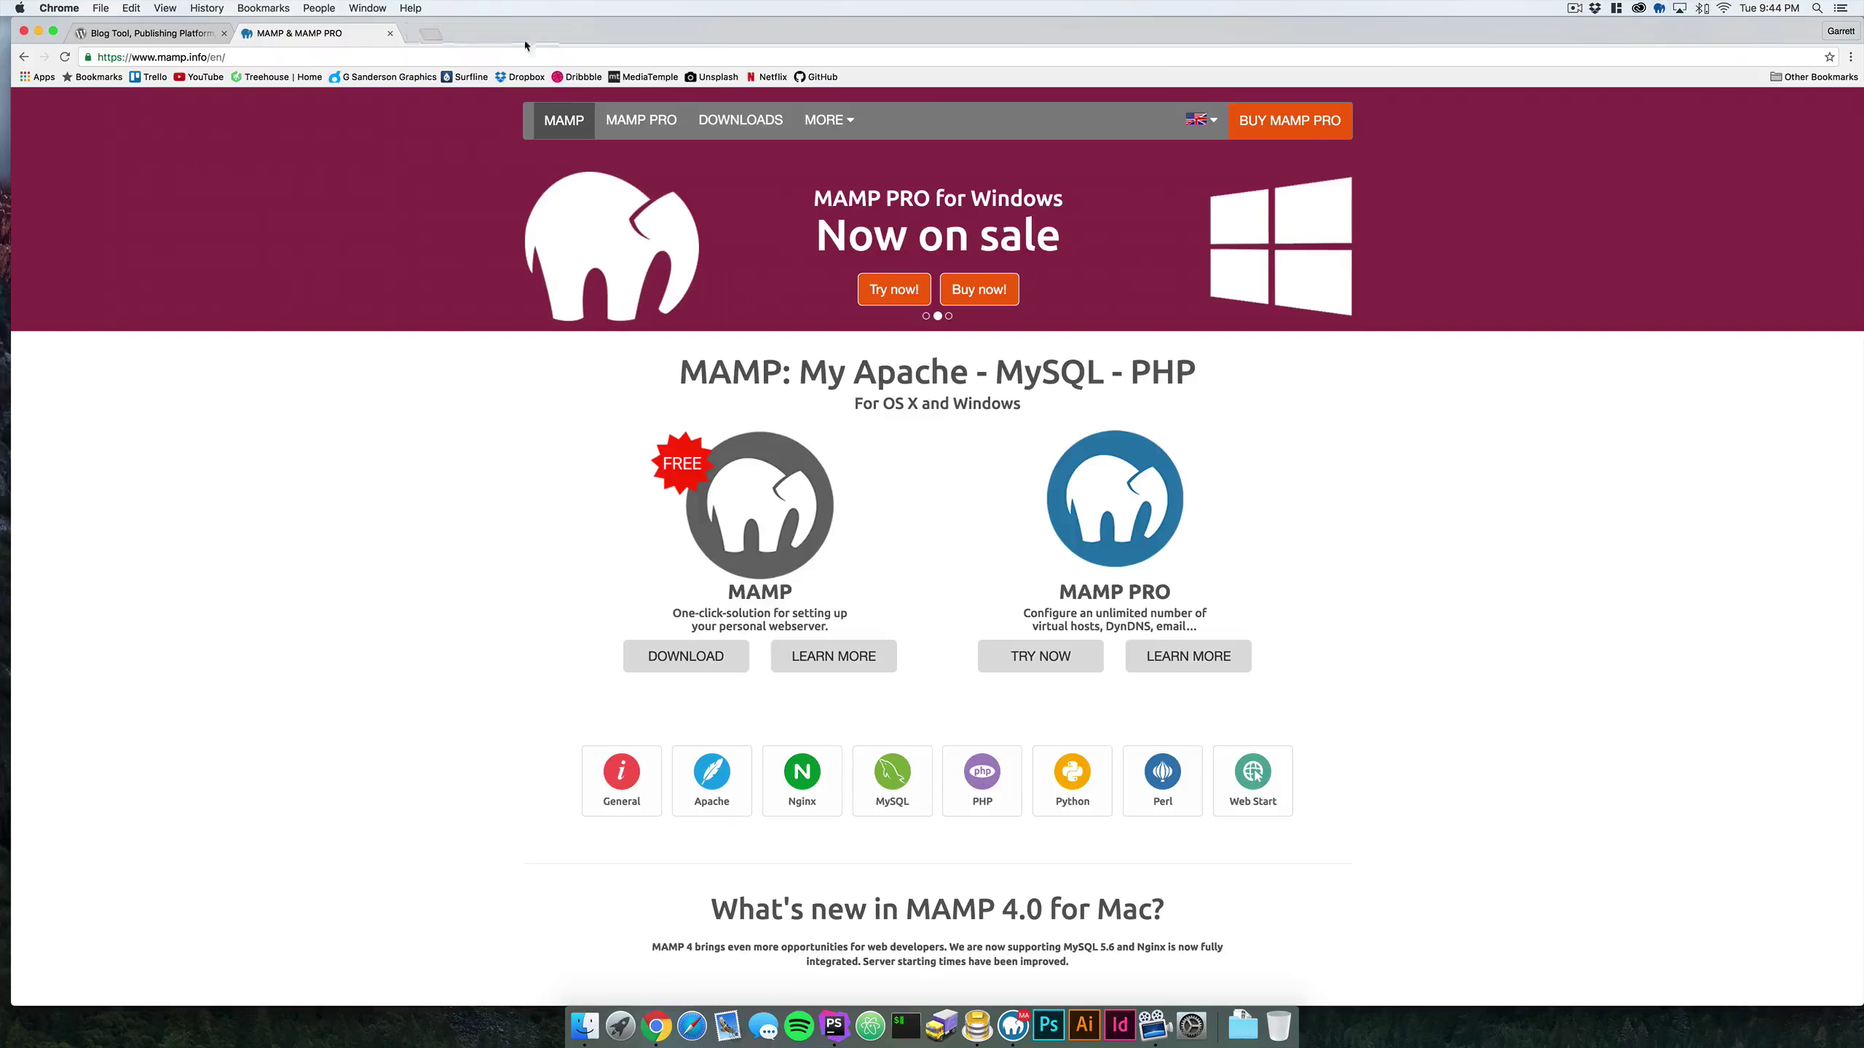
{"action": "left_click", "coordinate": [195, 39]}
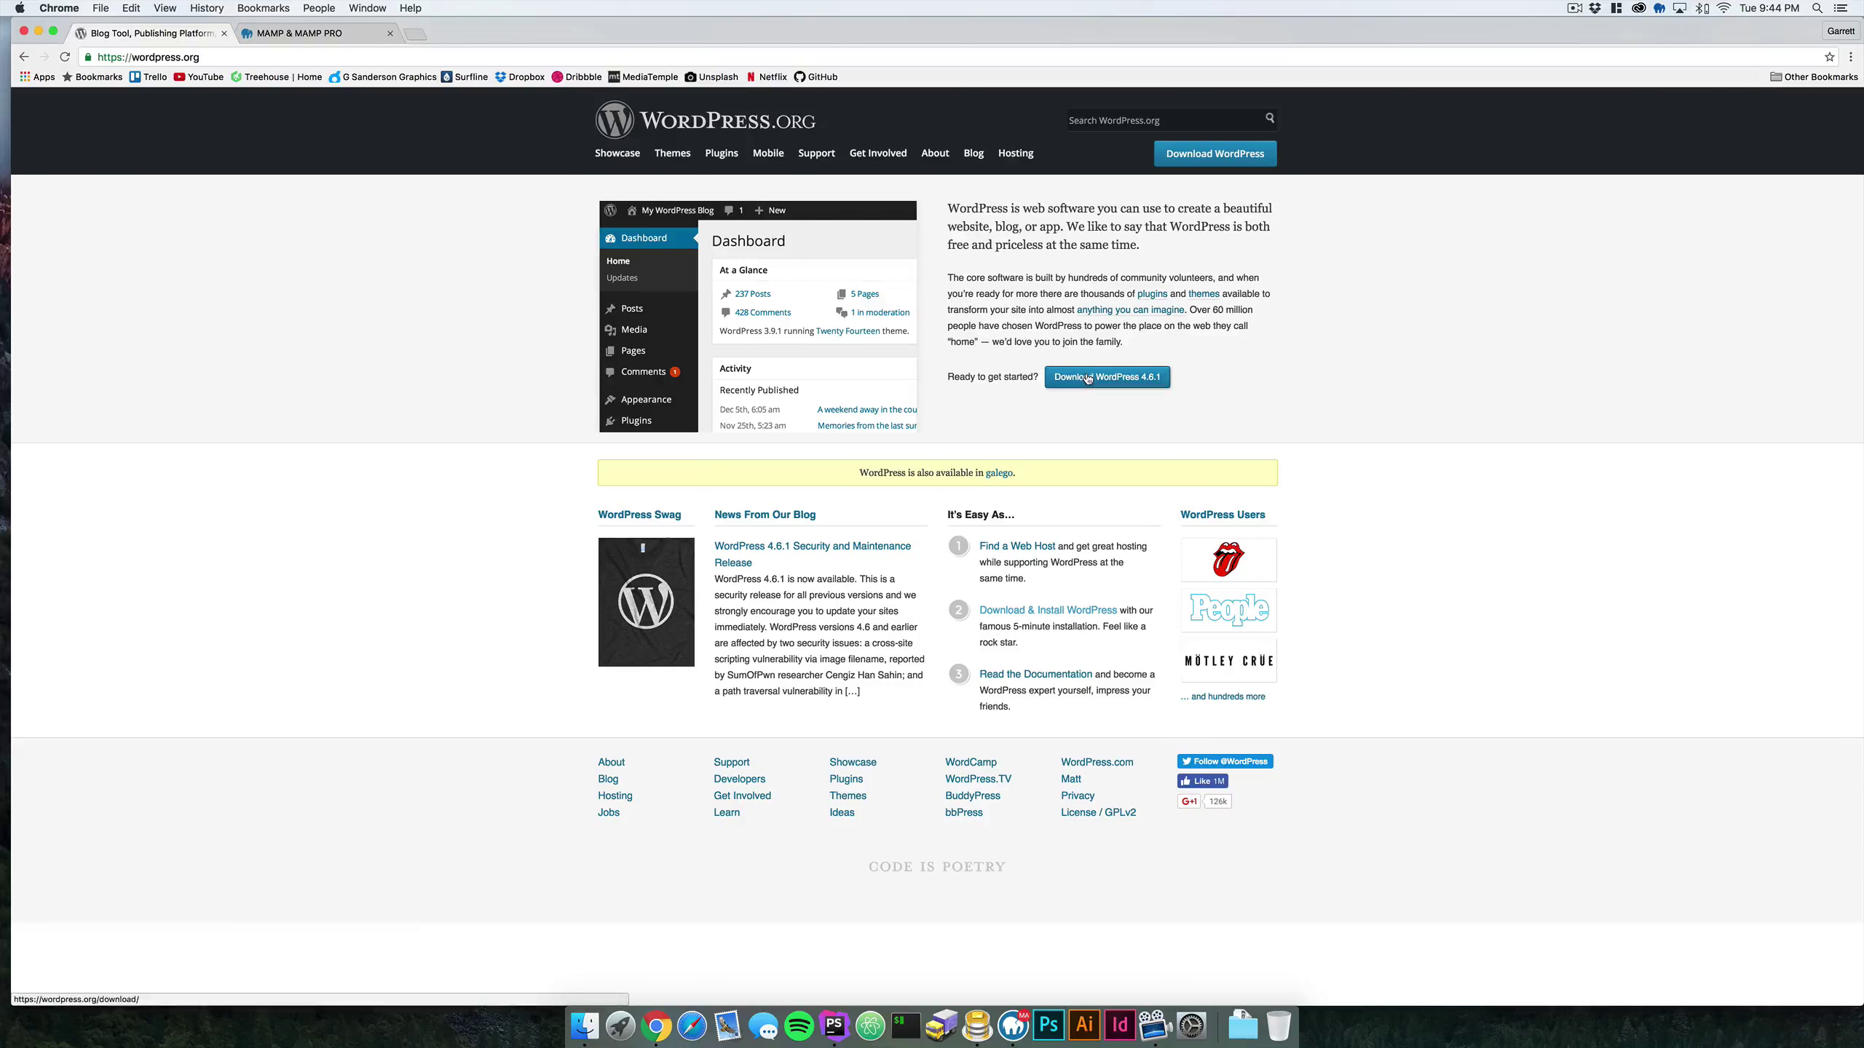
- Download the WordPress 4.6.1 zip and reveal it in Finder's Downloads folder
{"action": "left_click", "coordinate": [1090, 378]}
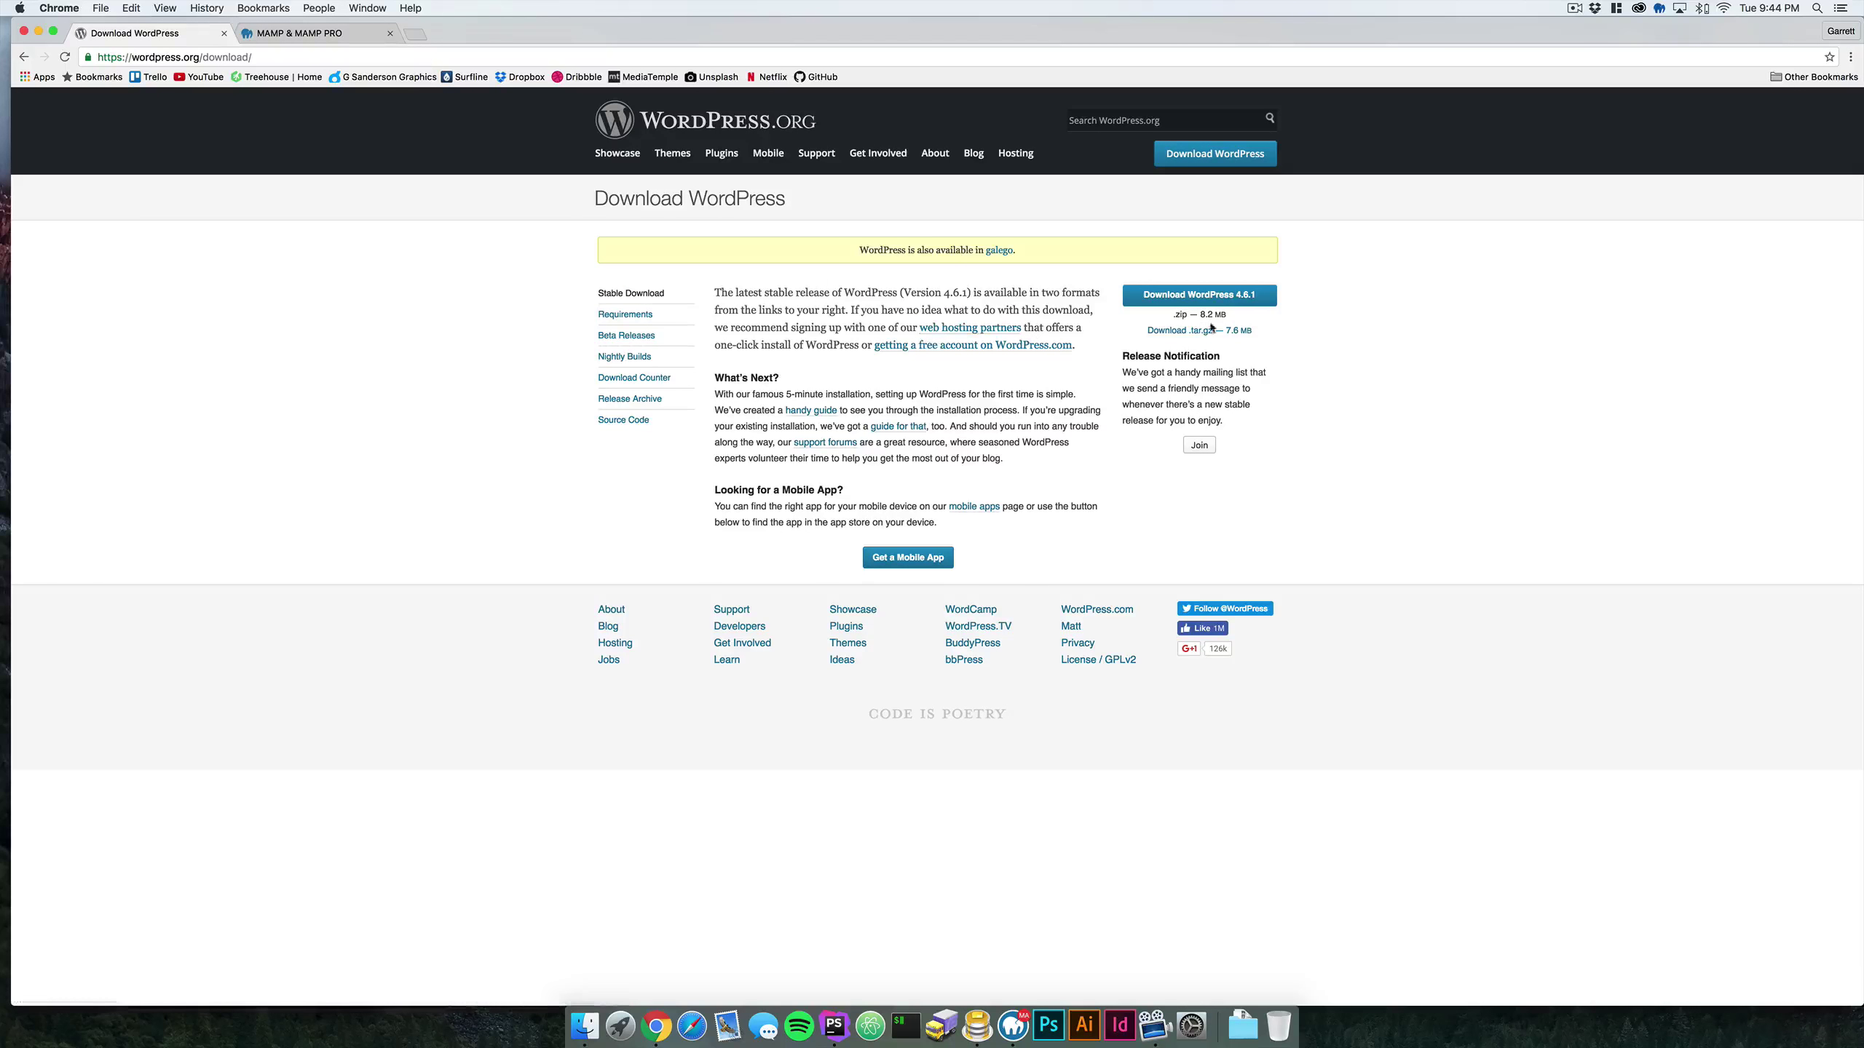
{"action": "left_click", "coordinate": [1210, 297]}
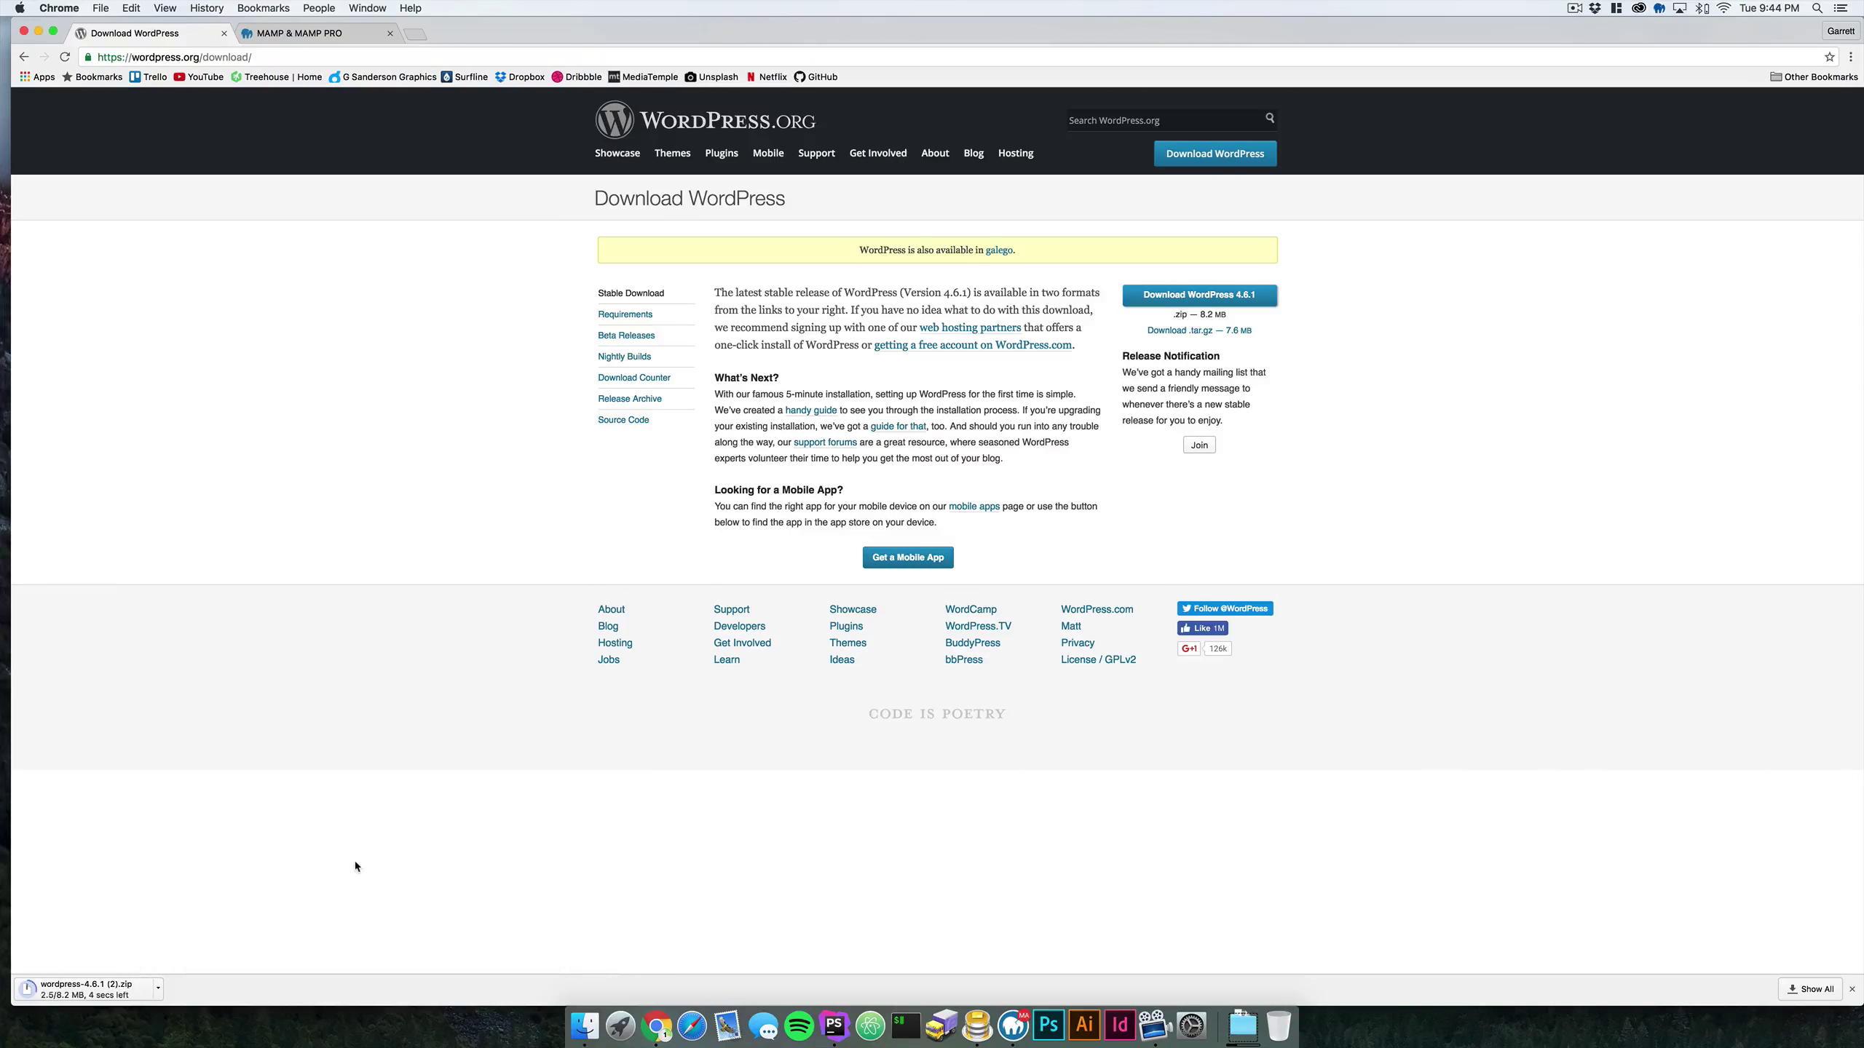
{"action": "left_click", "coordinate": [157, 989]}
{"action": "left_click", "coordinate": [220, 975]}
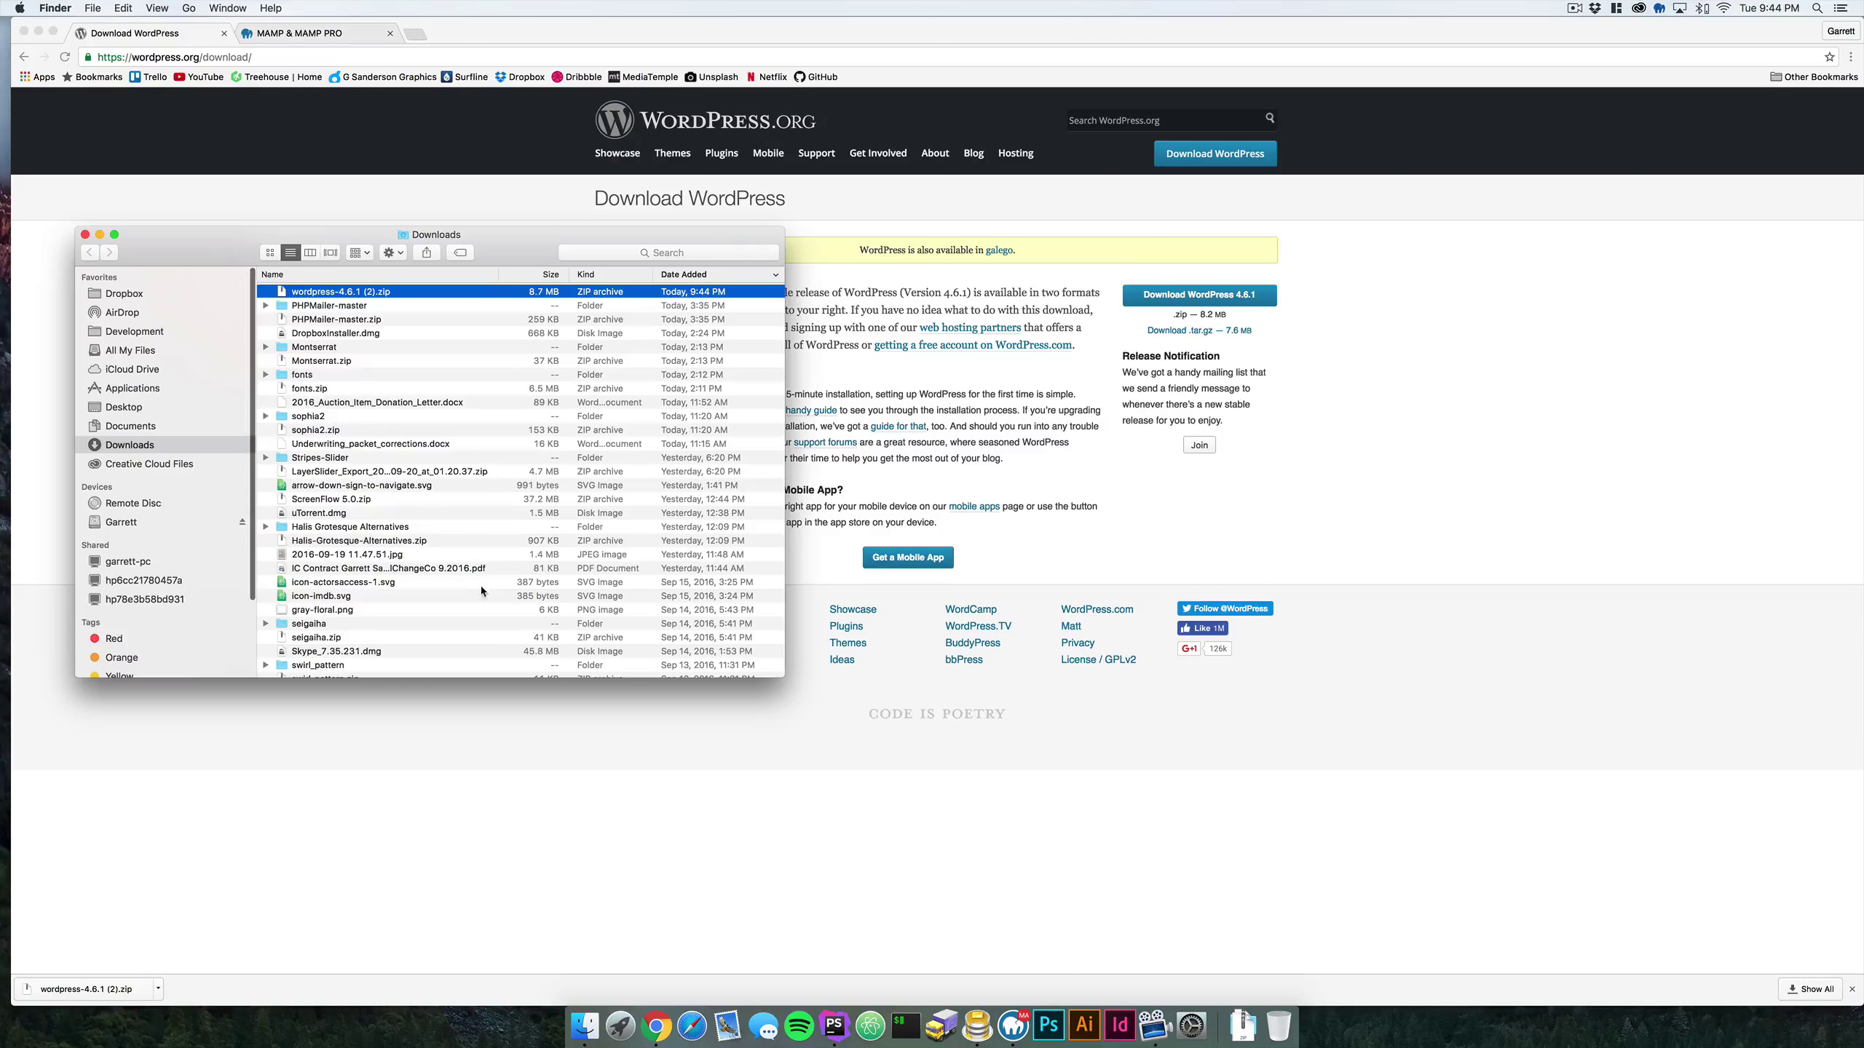
- Unzip WordPress, select index.php through the last file in 'wordpress 3', then go to Desktop via Development
{"action": "double_click", "coordinate": [348, 293]}
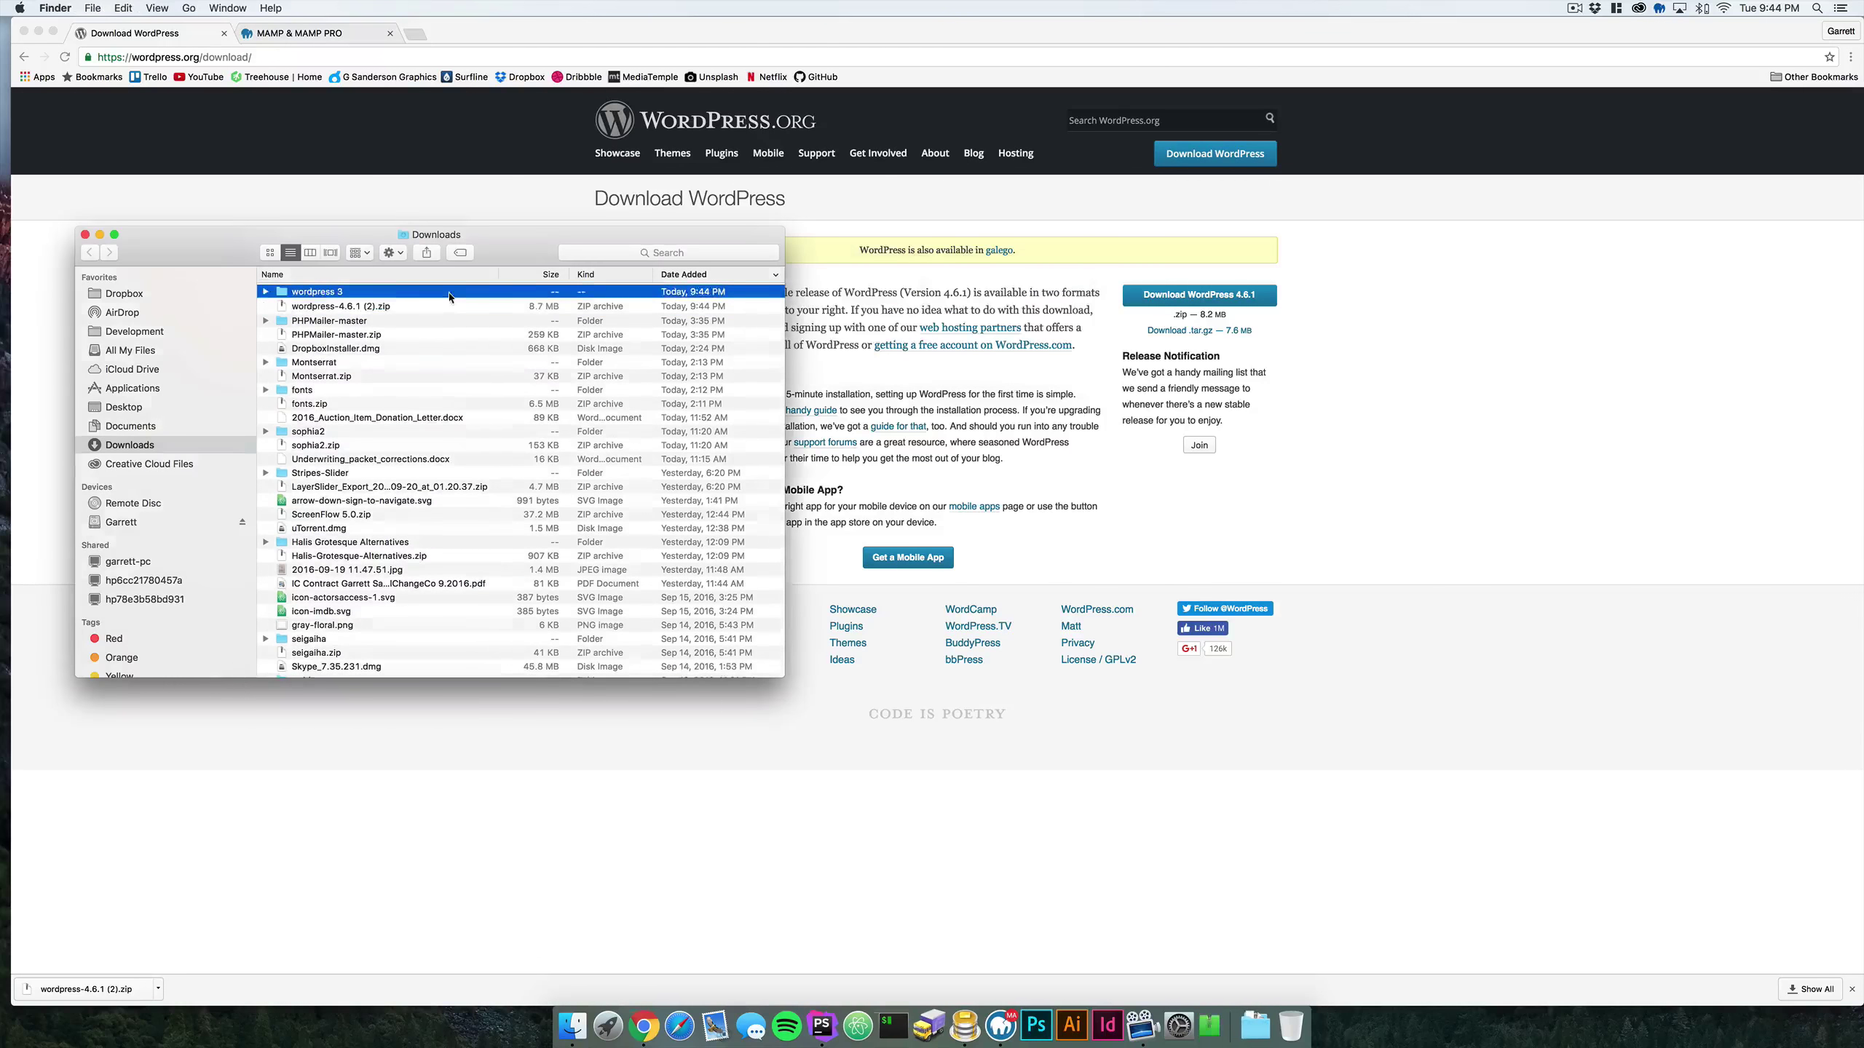
{"action": "double_click", "coordinate": [385, 291]}
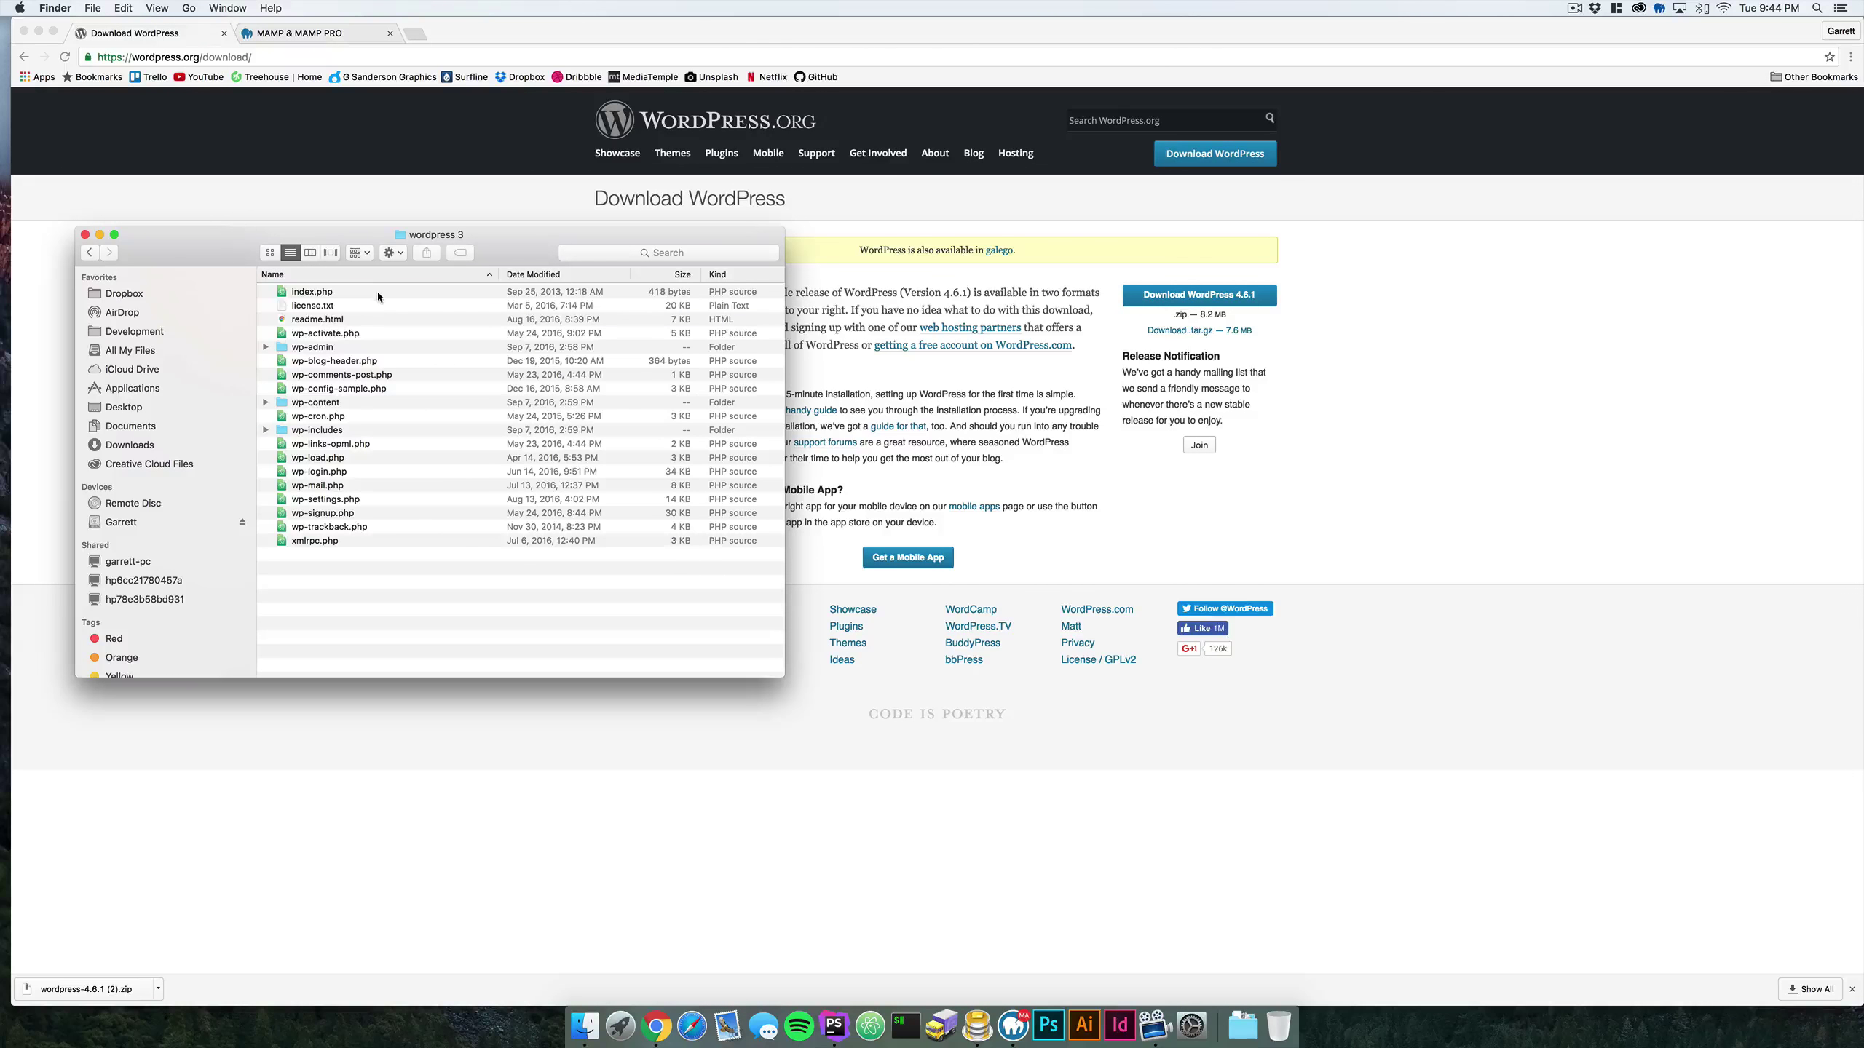
{"action": "left_click", "coordinate": [378, 292]}
{"action": "left_click", "coordinate": [381, 542], "text": "shift"}
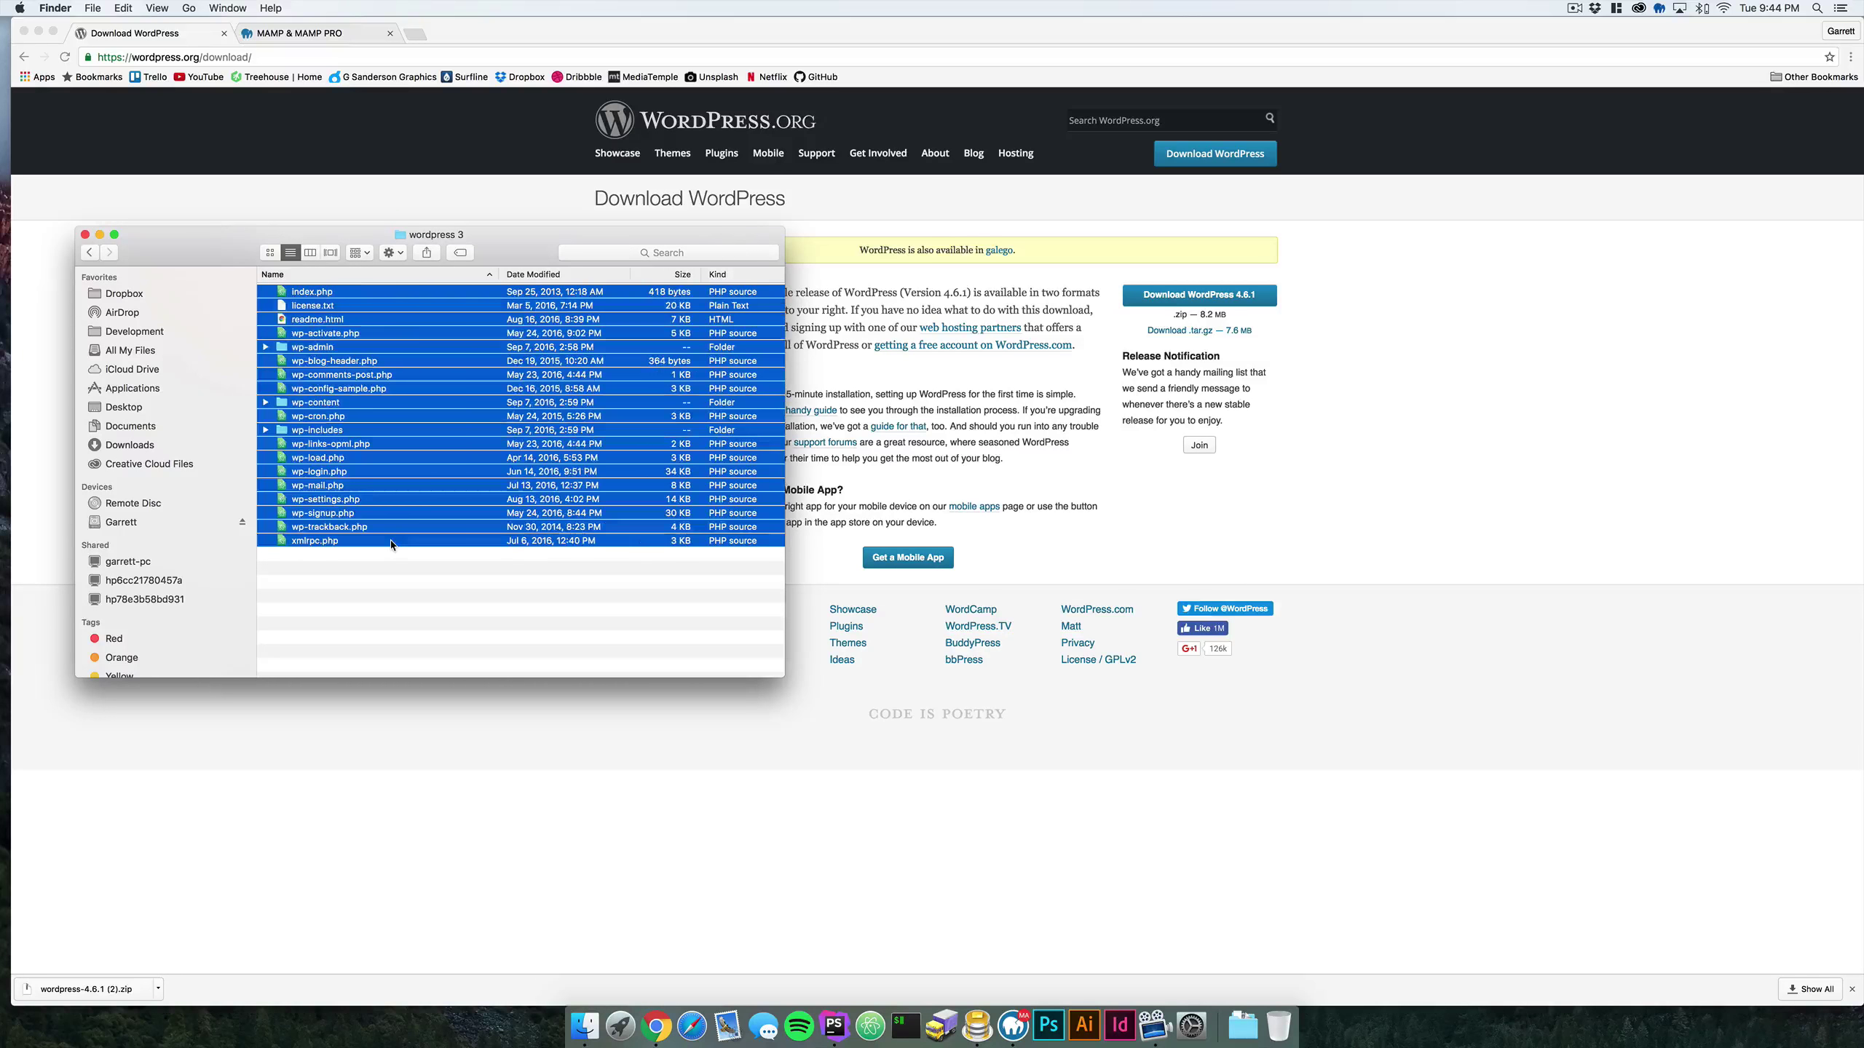
{"action": "left_click", "coordinate": [134, 333]}
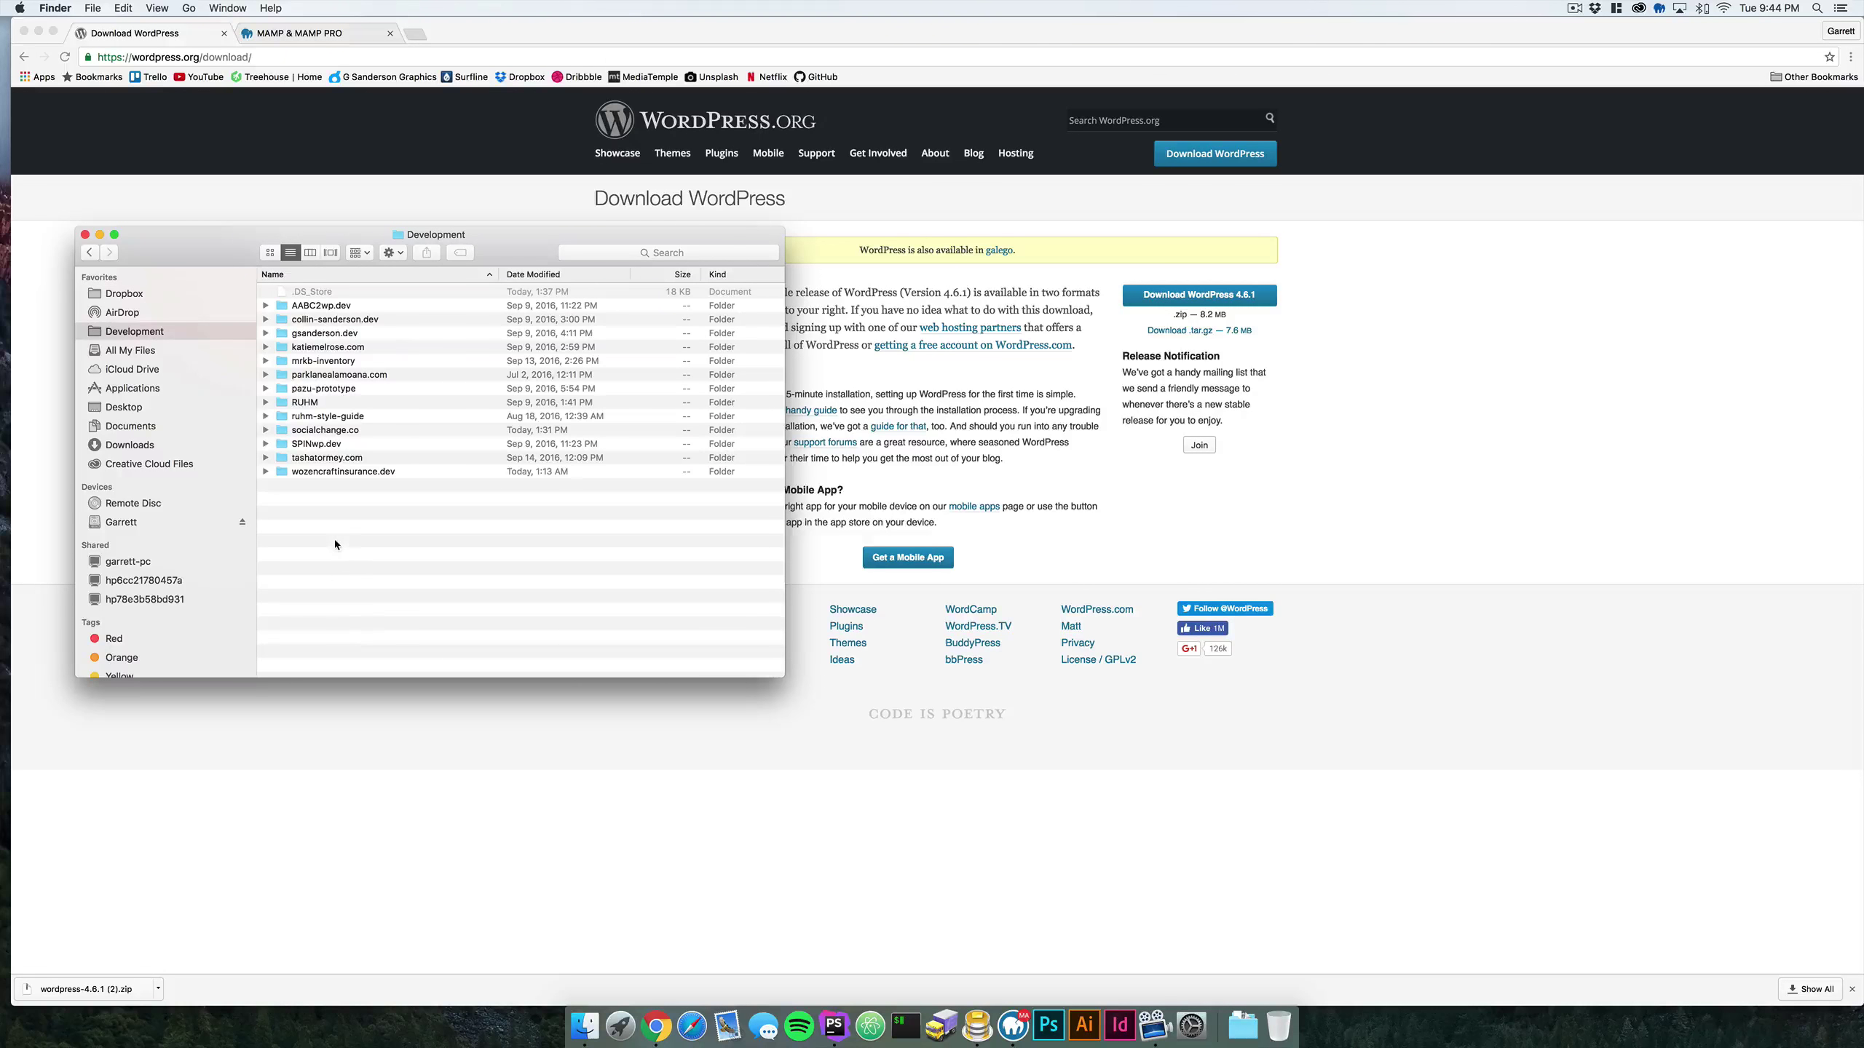
{"action": "left_click", "coordinate": [124, 408]}
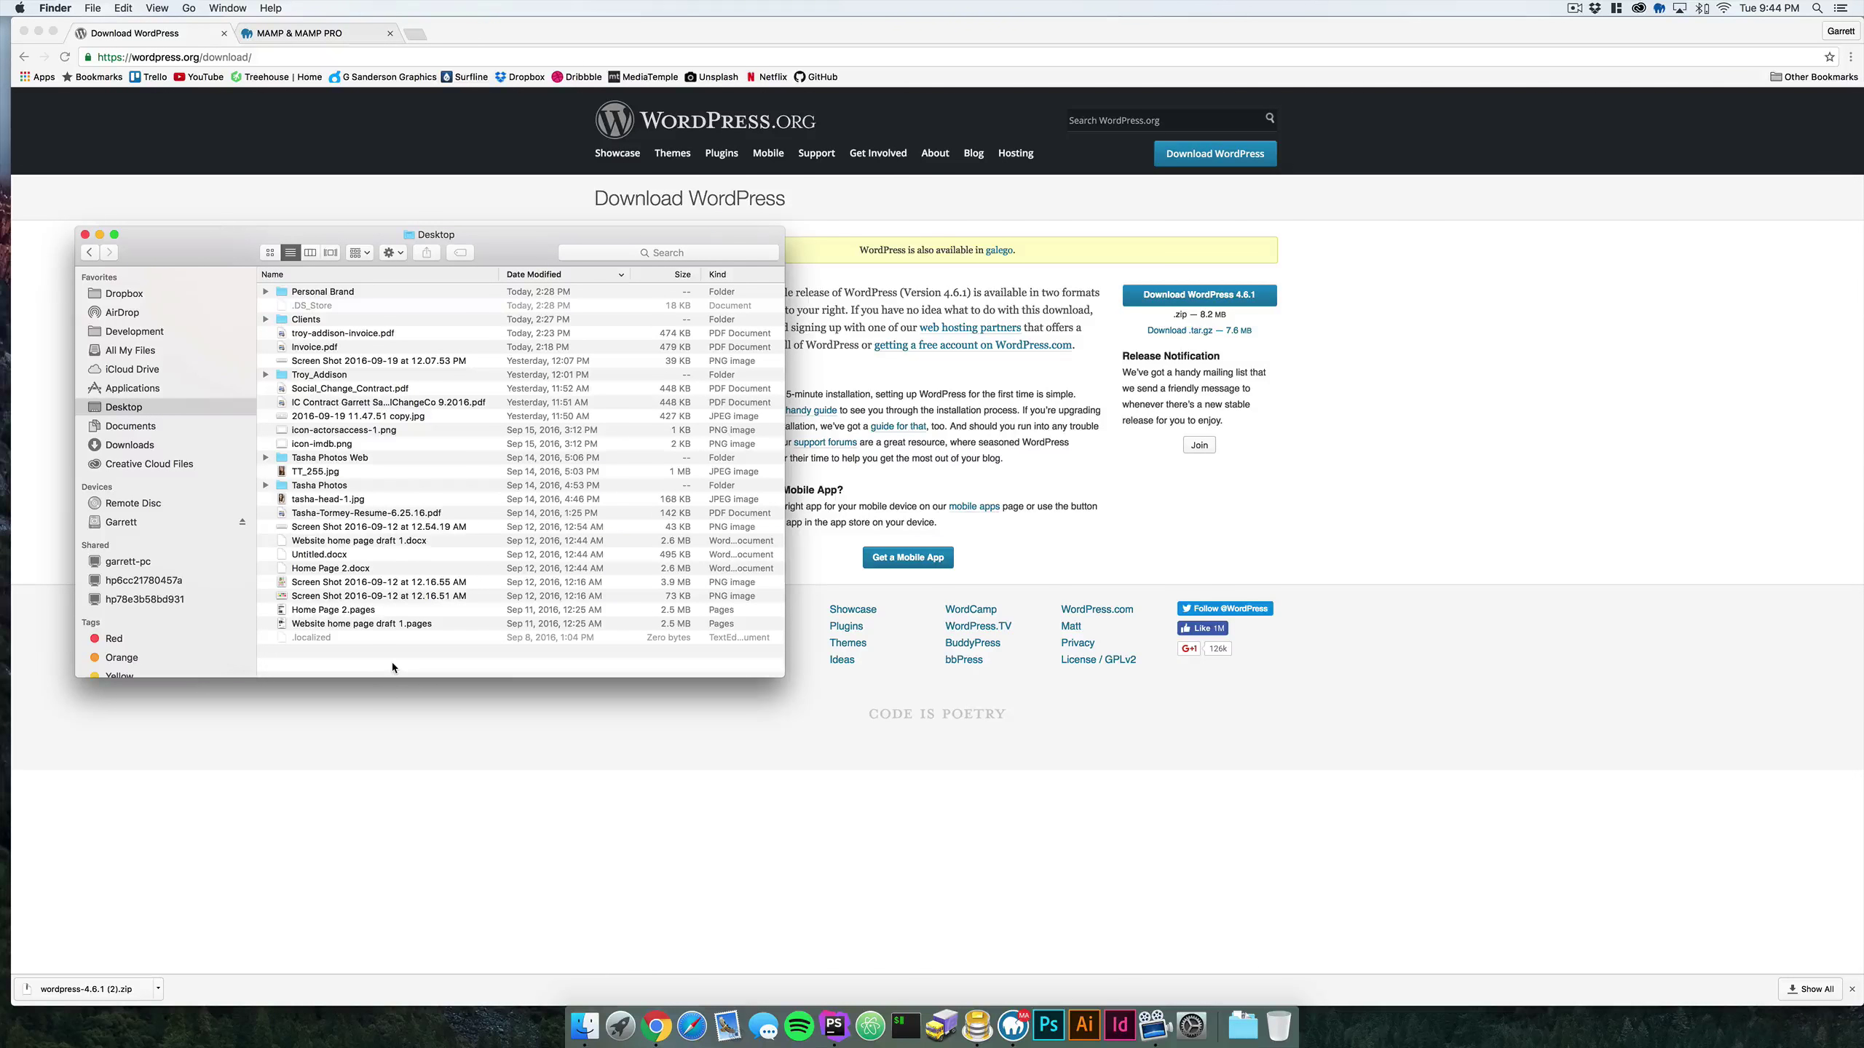
- Create a new folder named Youtube on the Desktop and open it
{"action": "right_click", "coordinate": [392, 662]}
{"action": "left_click", "coordinate": [420, 664]}
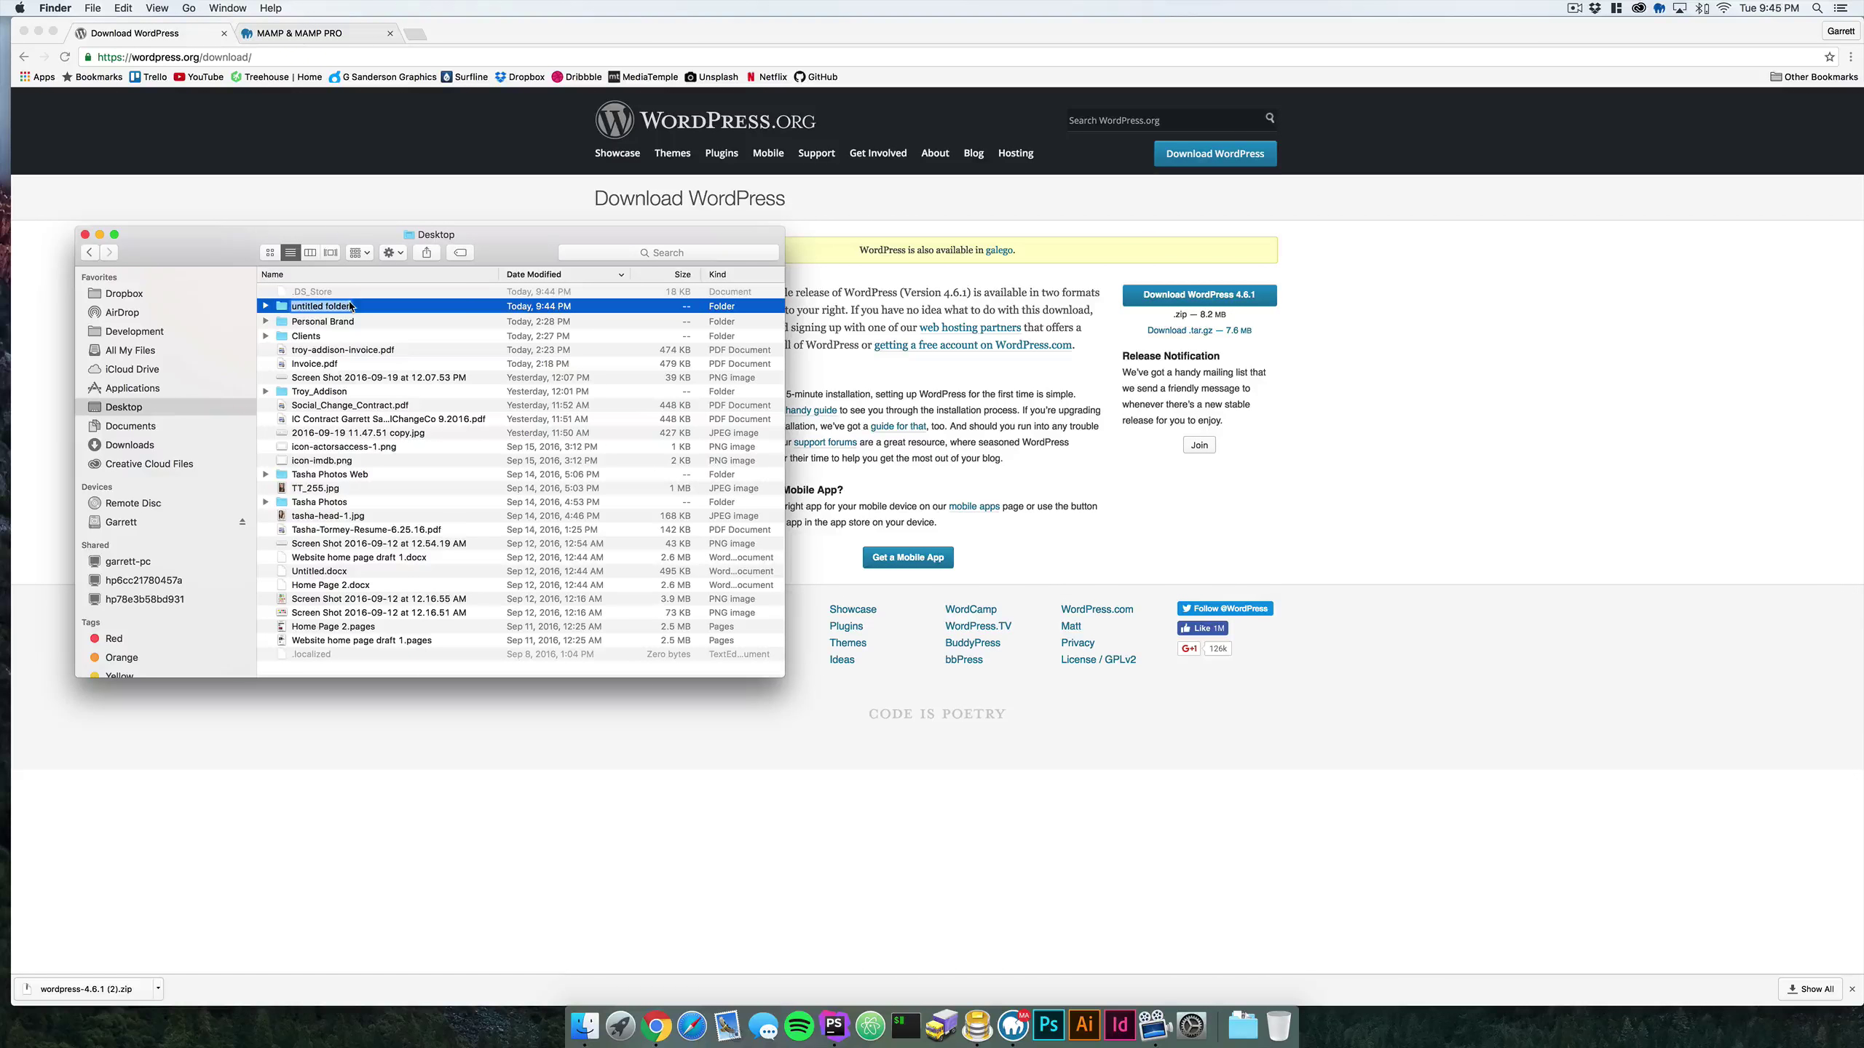
{"action": "type", "text": "Youtube"}
{"action": "key", "text": "Return"}
{"action": "double_click", "coordinate": [359, 308]}
- Create and open a Practice_Test_Server folder inside Youtube, then close the Finder window
{"action": "right_click", "coordinate": [355, 377]}
{"action": "left_click", "coordinate": [384, 377]}
{"action": "type", "text": "Practice T"}
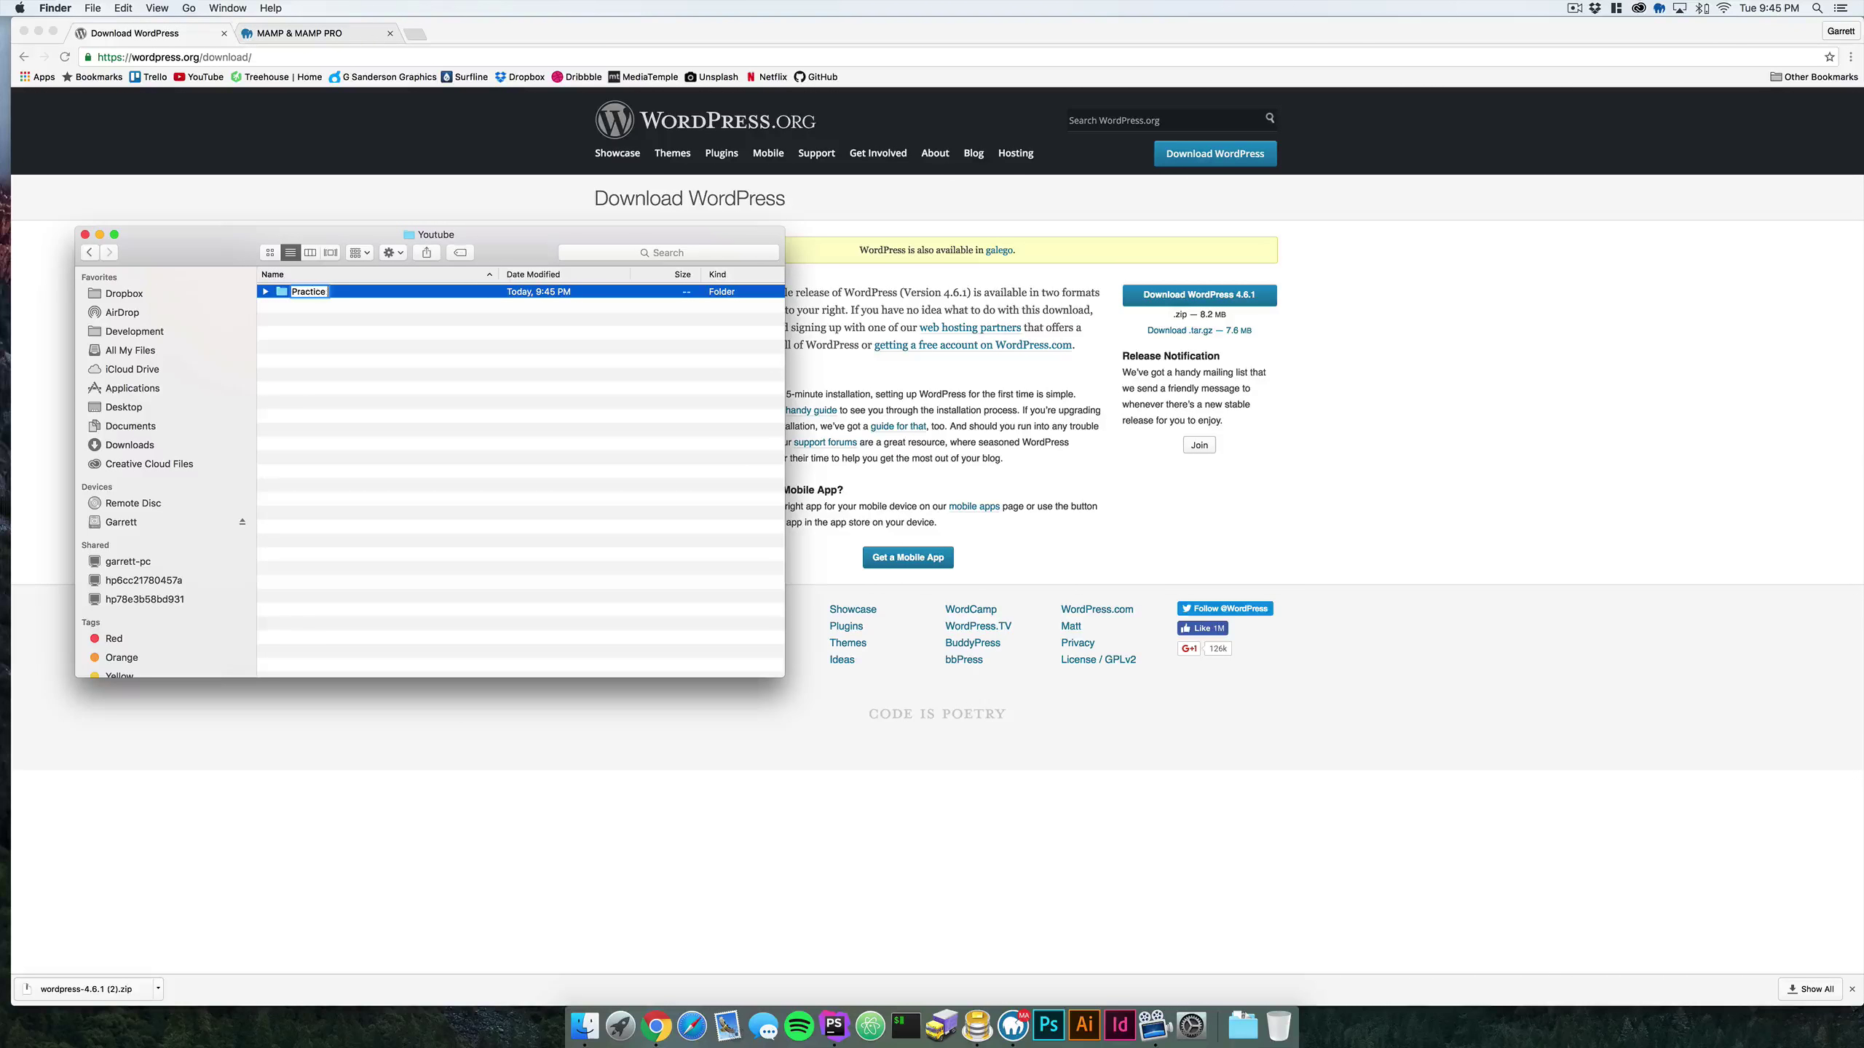
{"action": "key", "text": "BackSpace"}
{"action": "key", "text": "BackSpace"}
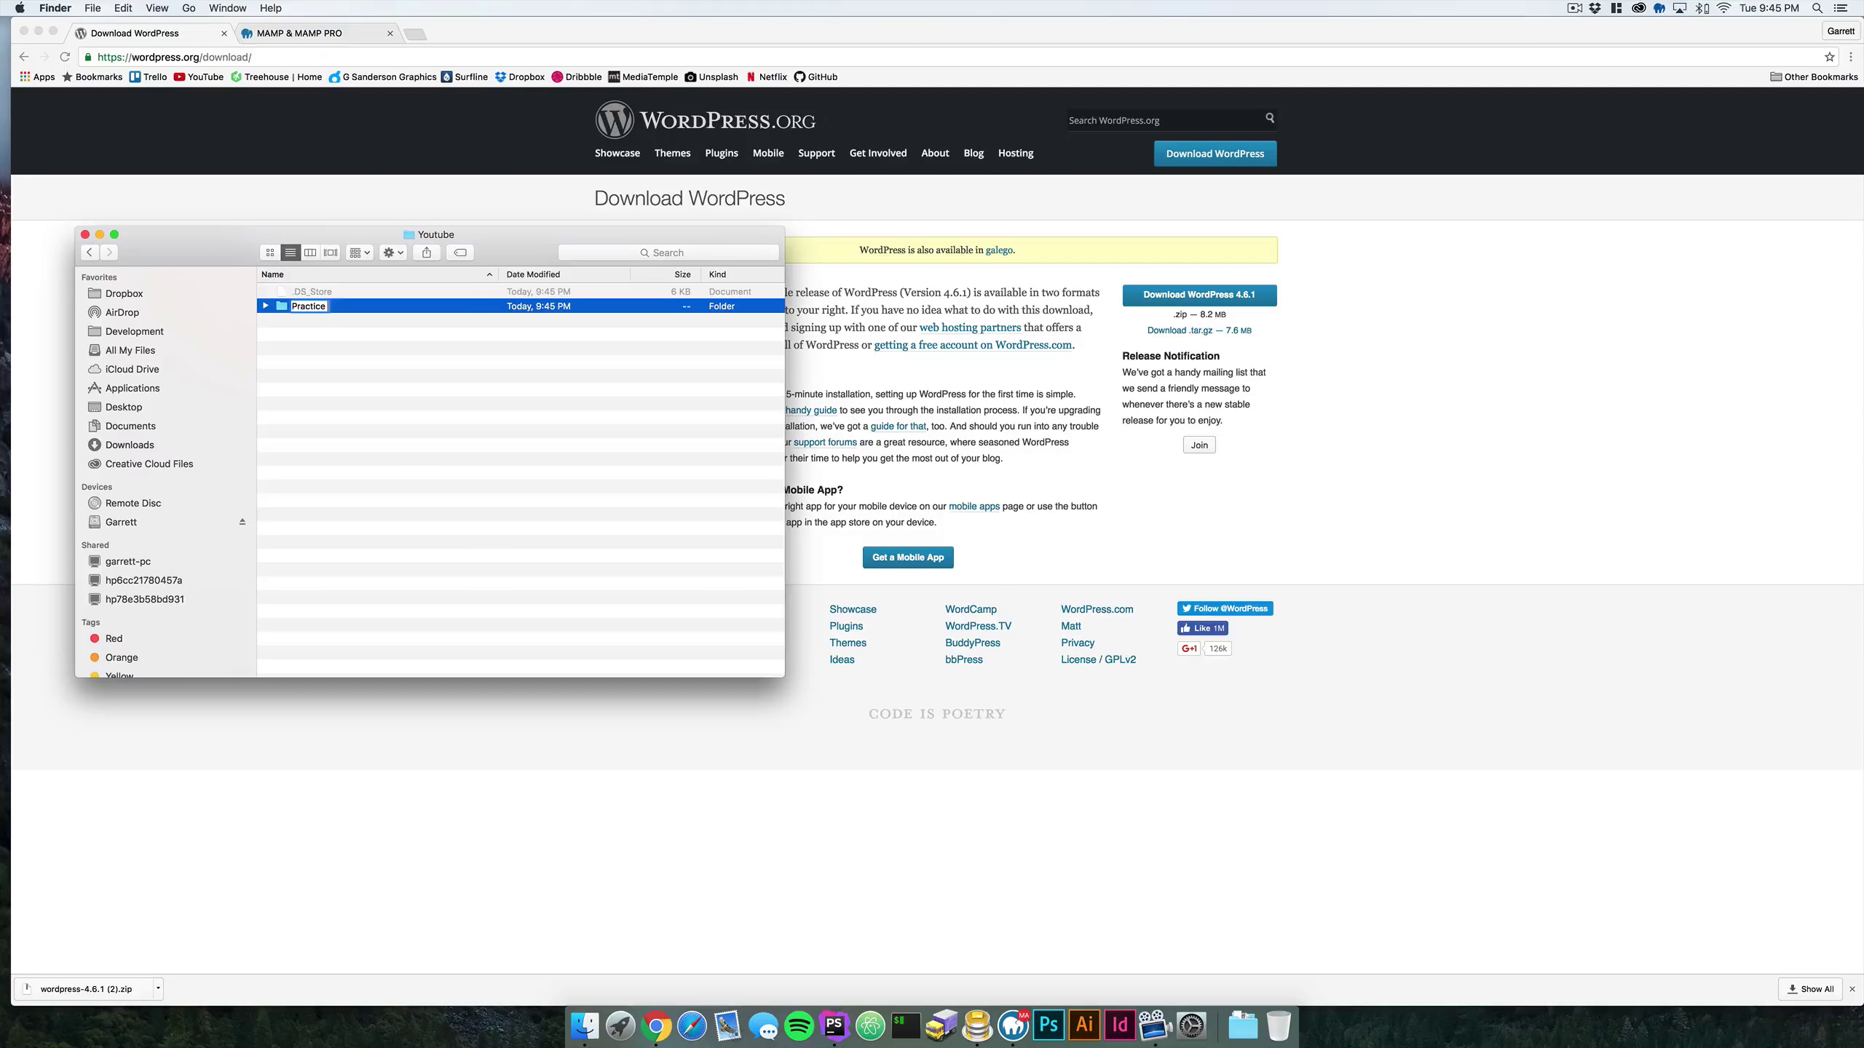
{"action": "type", "text": "_Test_Server"}
{"action": "key", "text": "Return"}
{"action": "double_click", "coordinate": [387, 309]}
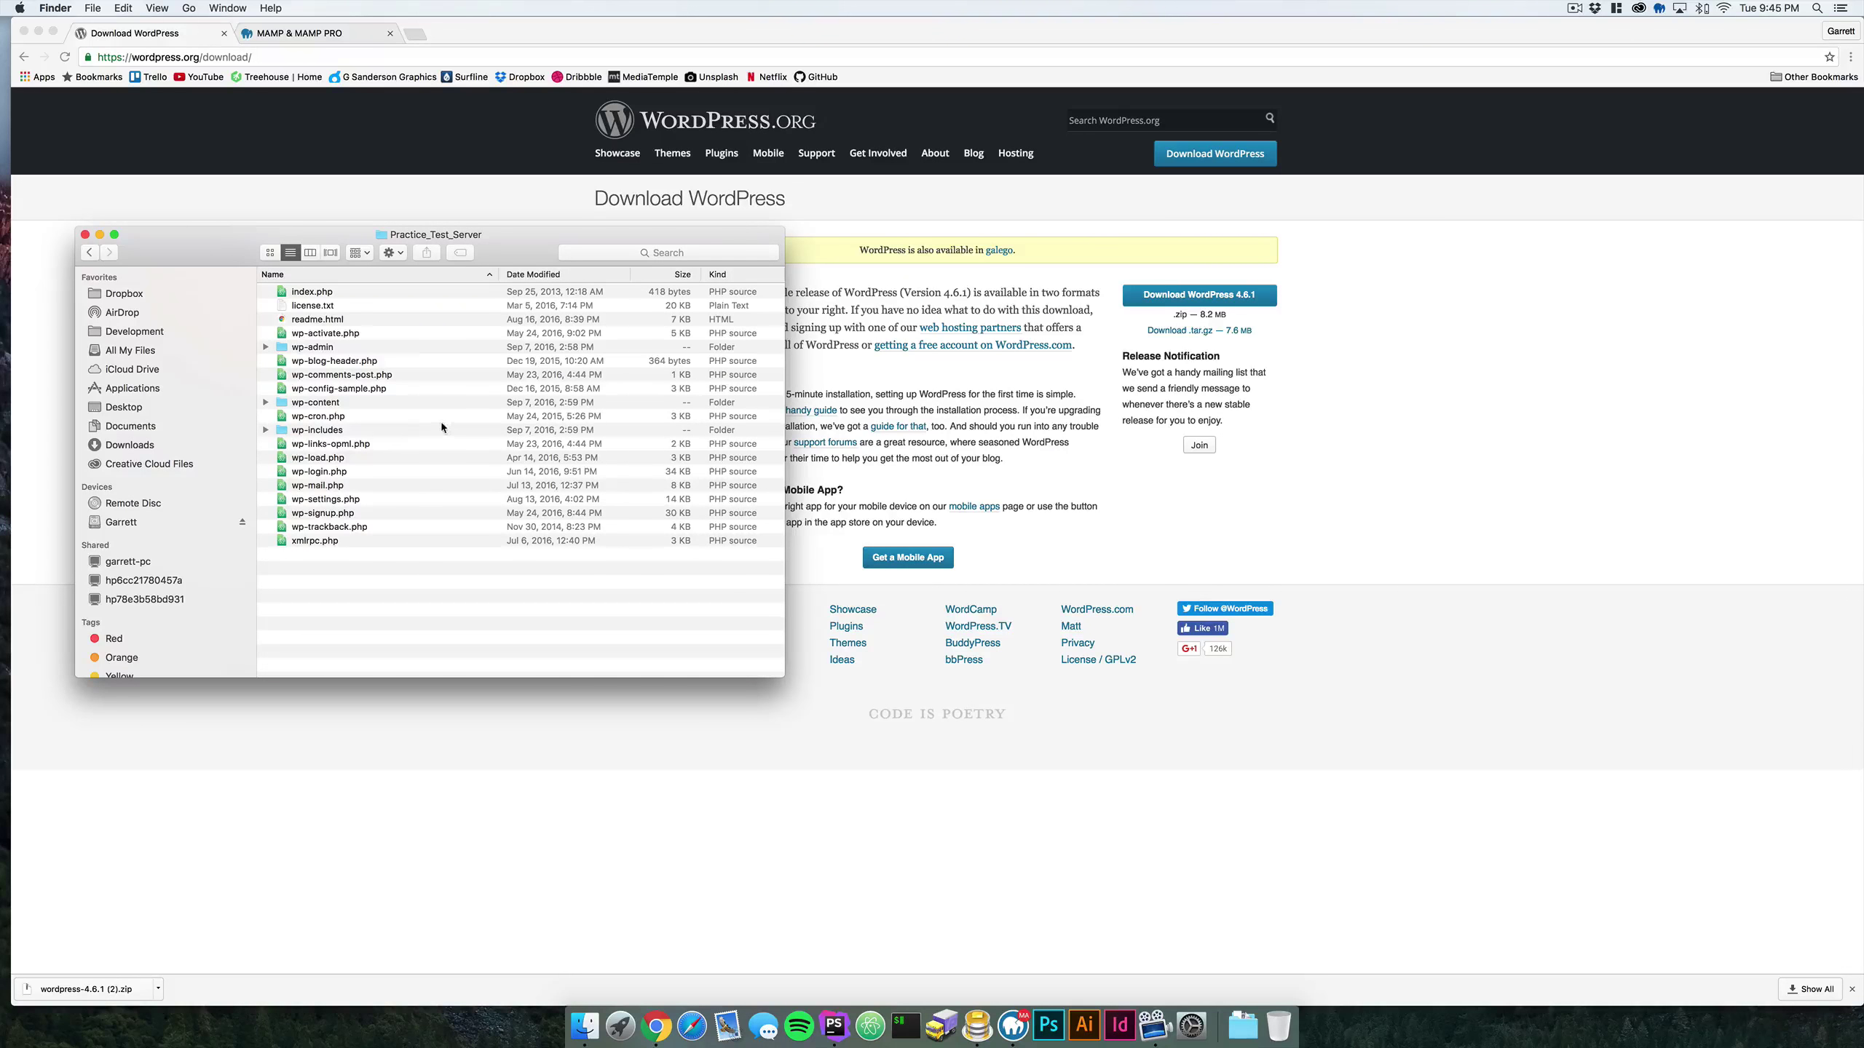
{"action": "left_click", "coordinate": [85, 236]}
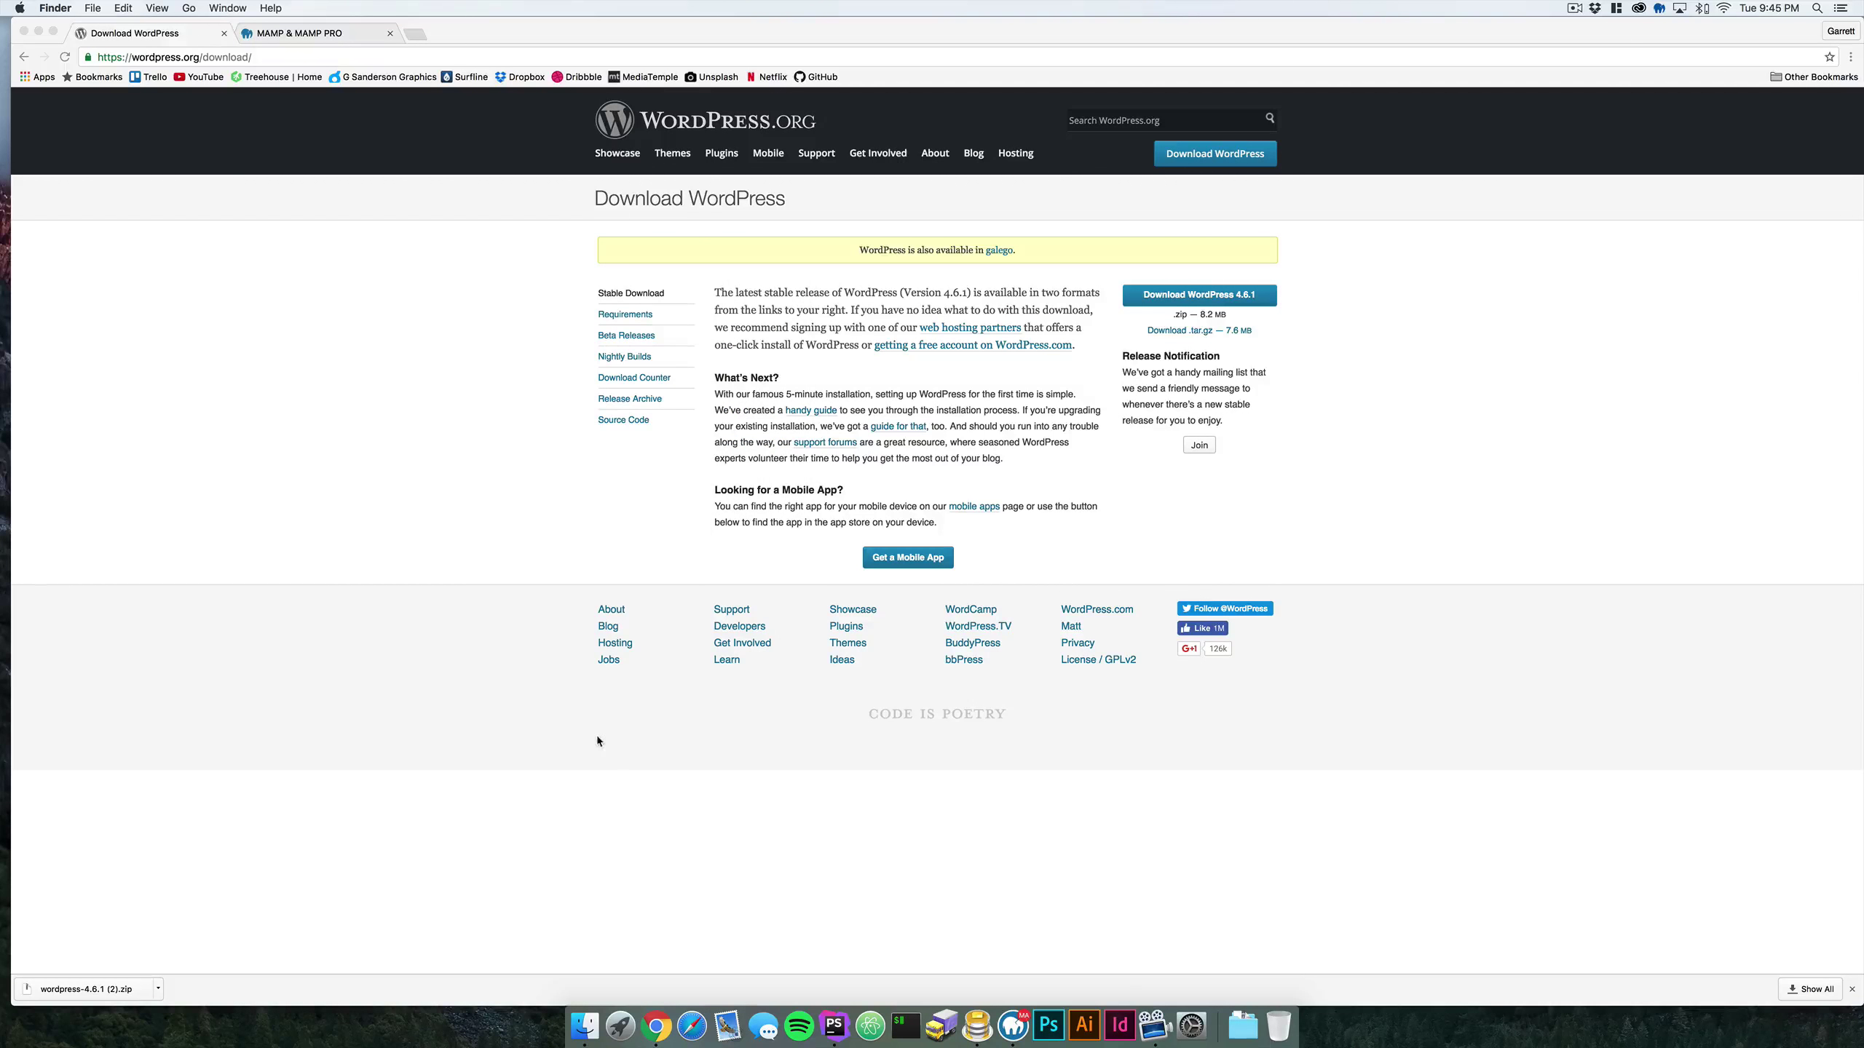
- Bring MAMP PRO forward and reposition its window to show the Hosts list with socialchange.dev
{"action": "left_click", "coordinate": [1026, 1030]}
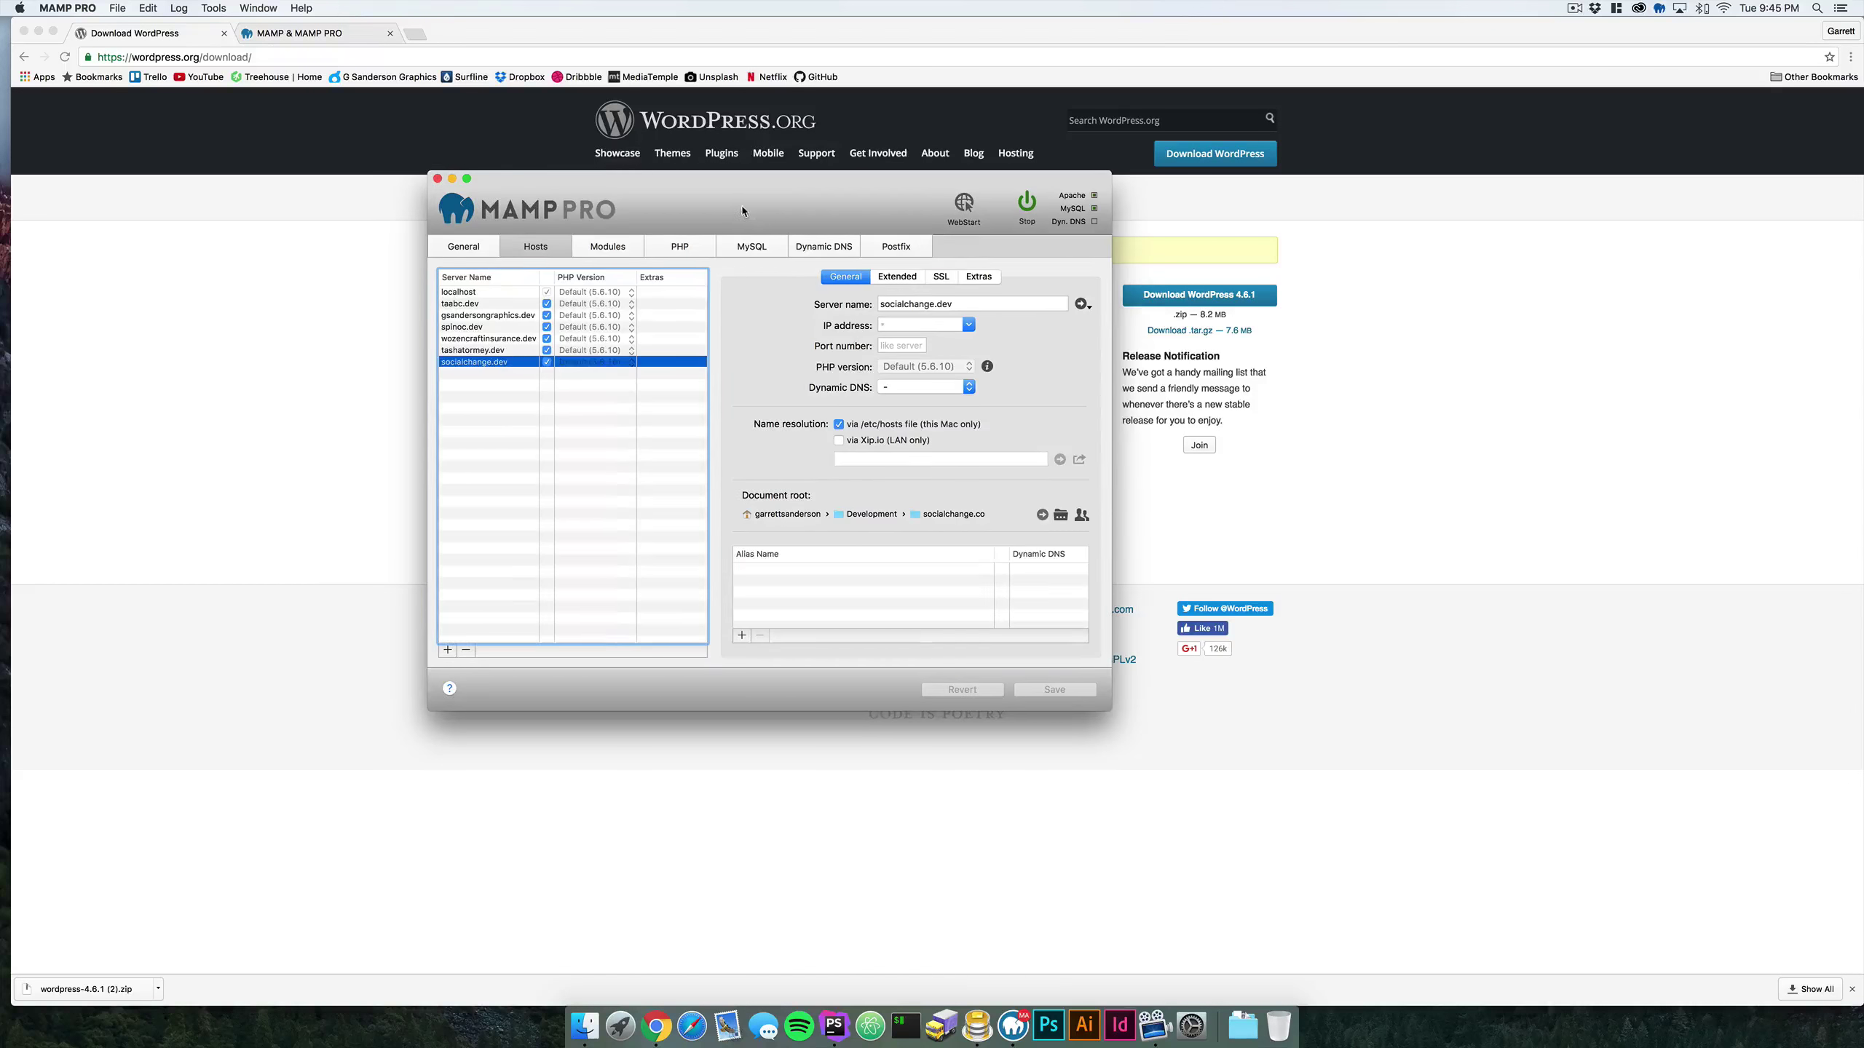
{"action": "left_click_drag", "start_coordinate": [743, 208], "coordinate": [450, 142]}
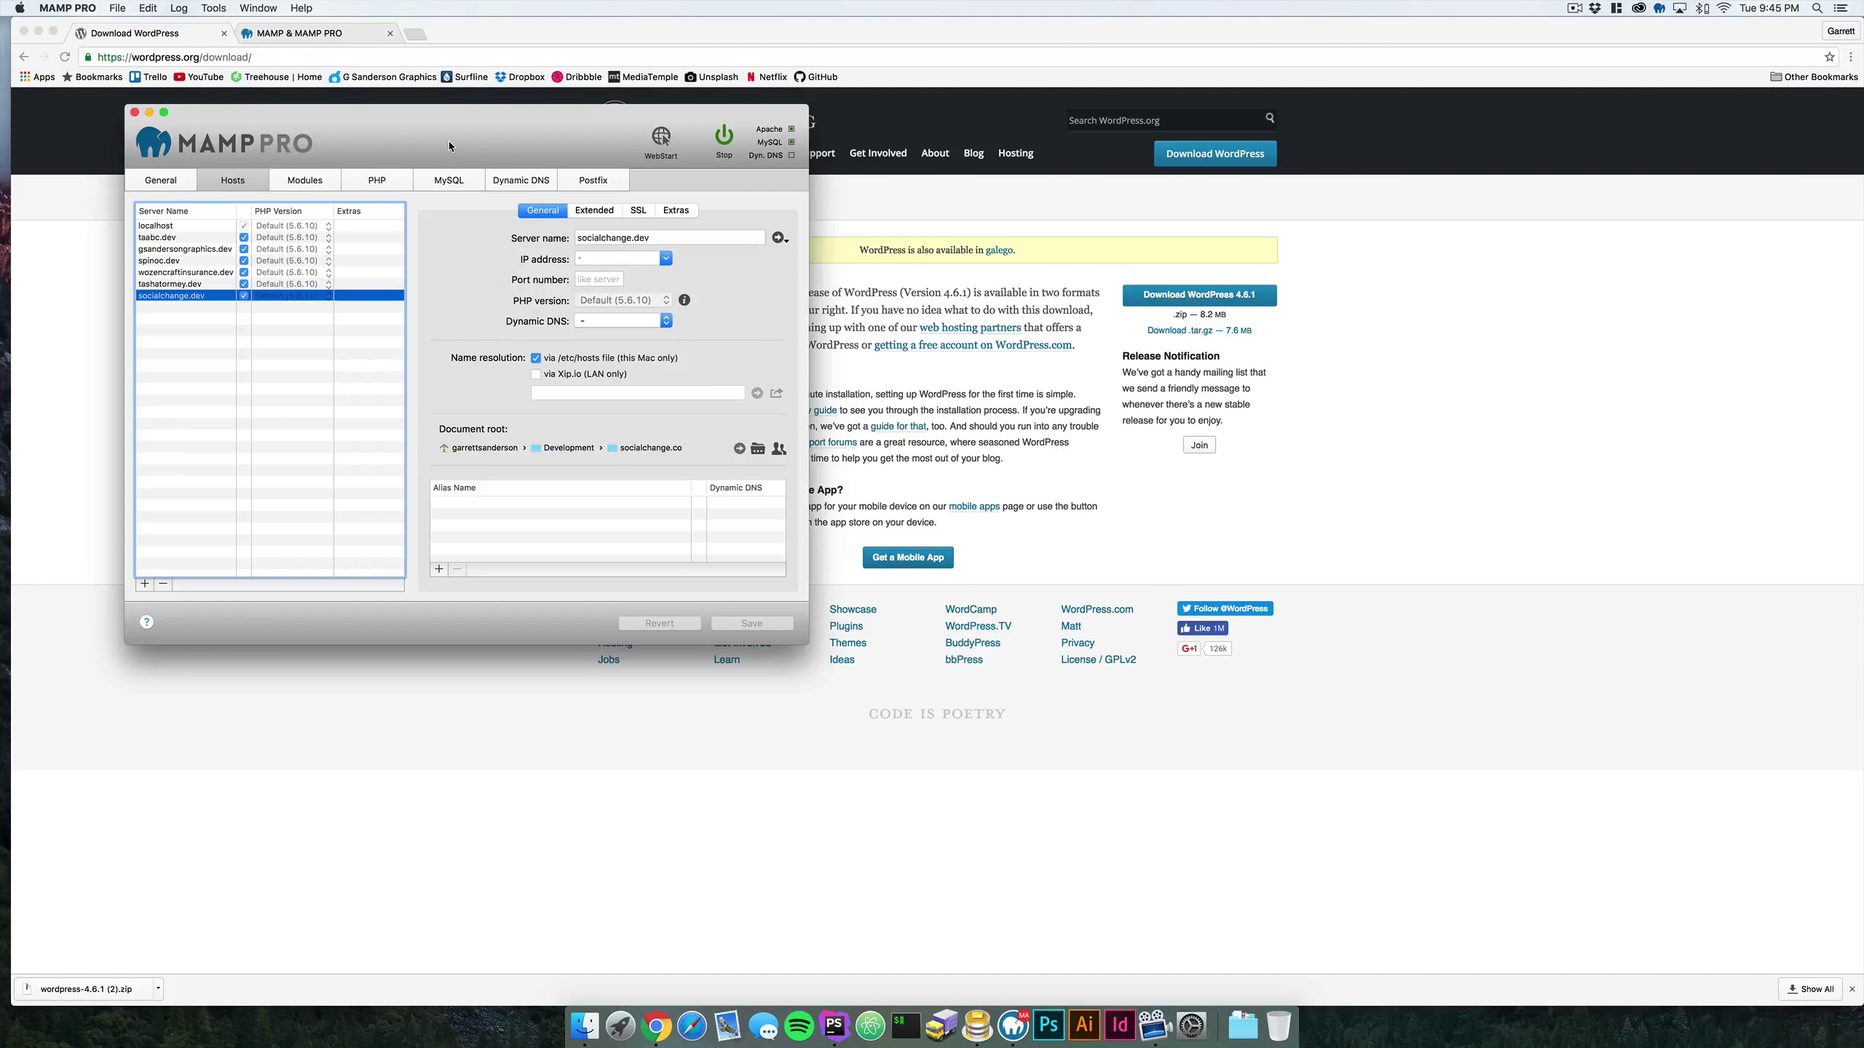
{"action": "left_click_drag", "start_coordinate": [477, 137], "coordinate": [485, 190]}
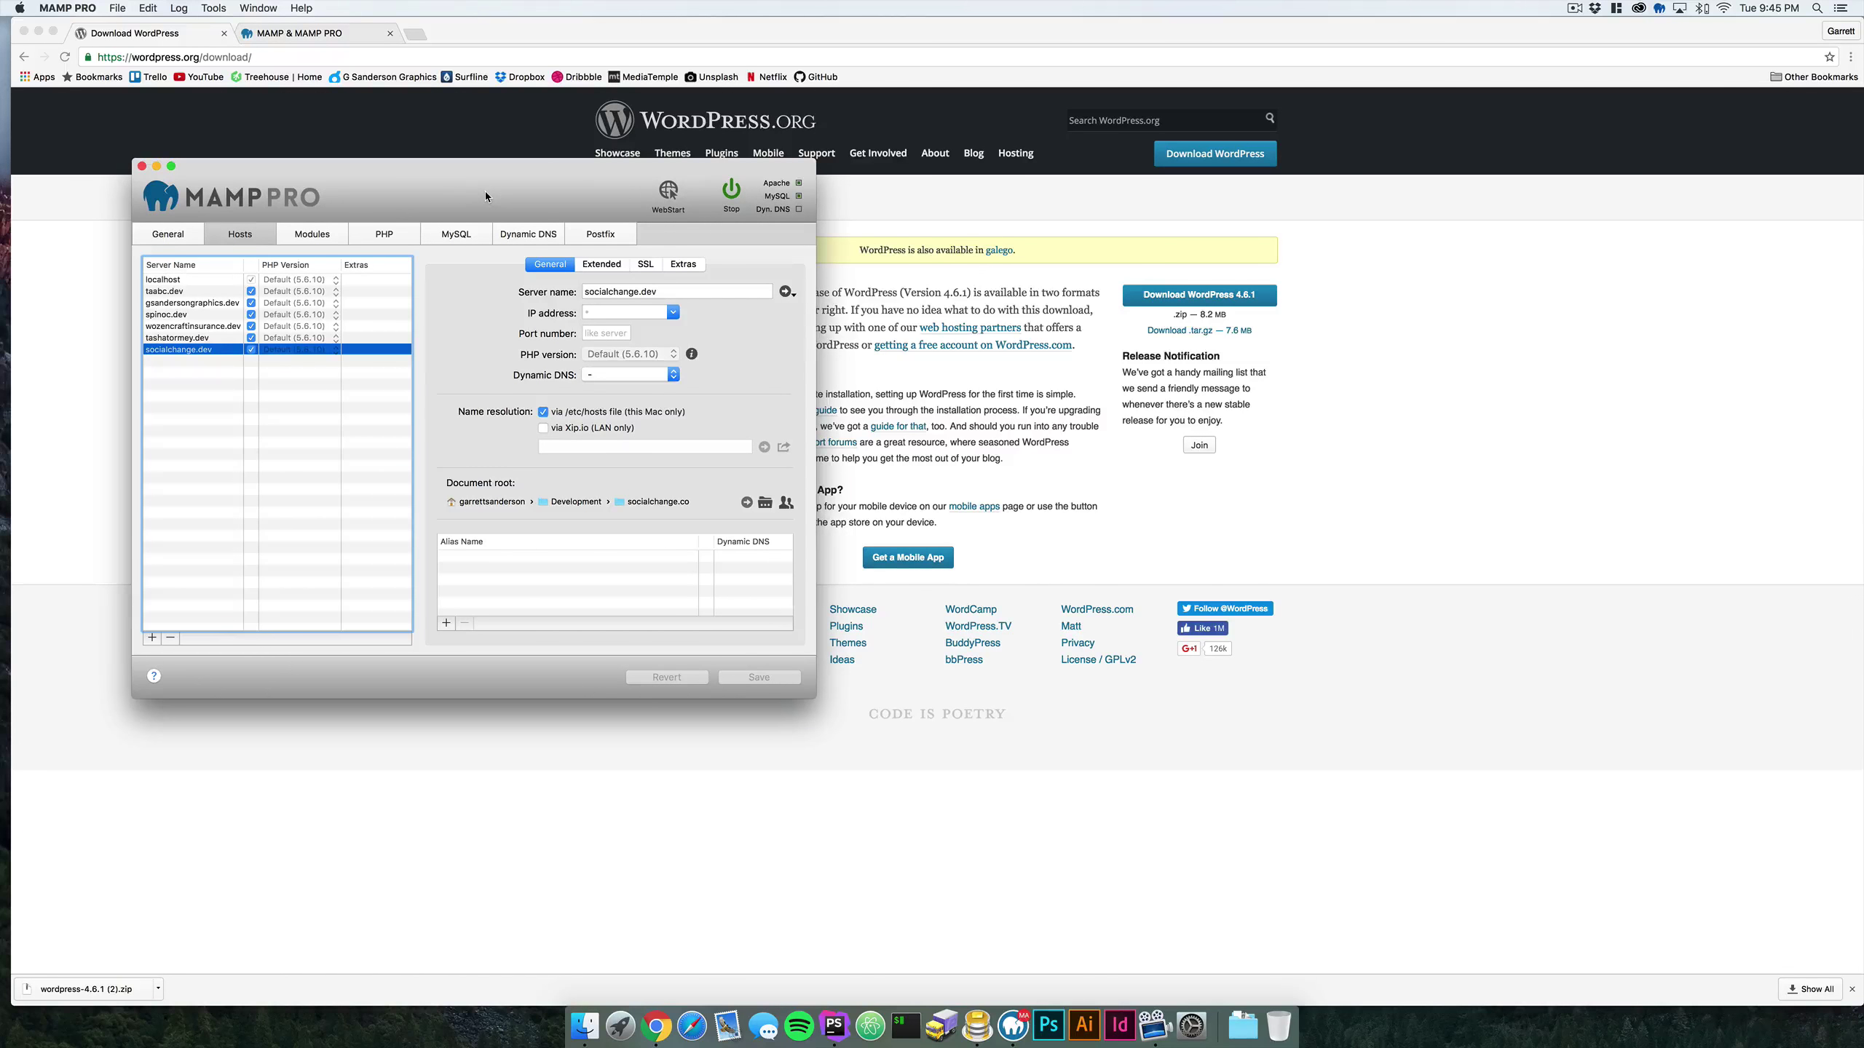
{"action": "left_click_drag", "start_coordinate": [485, 197], "coordinate": [494, 163]}
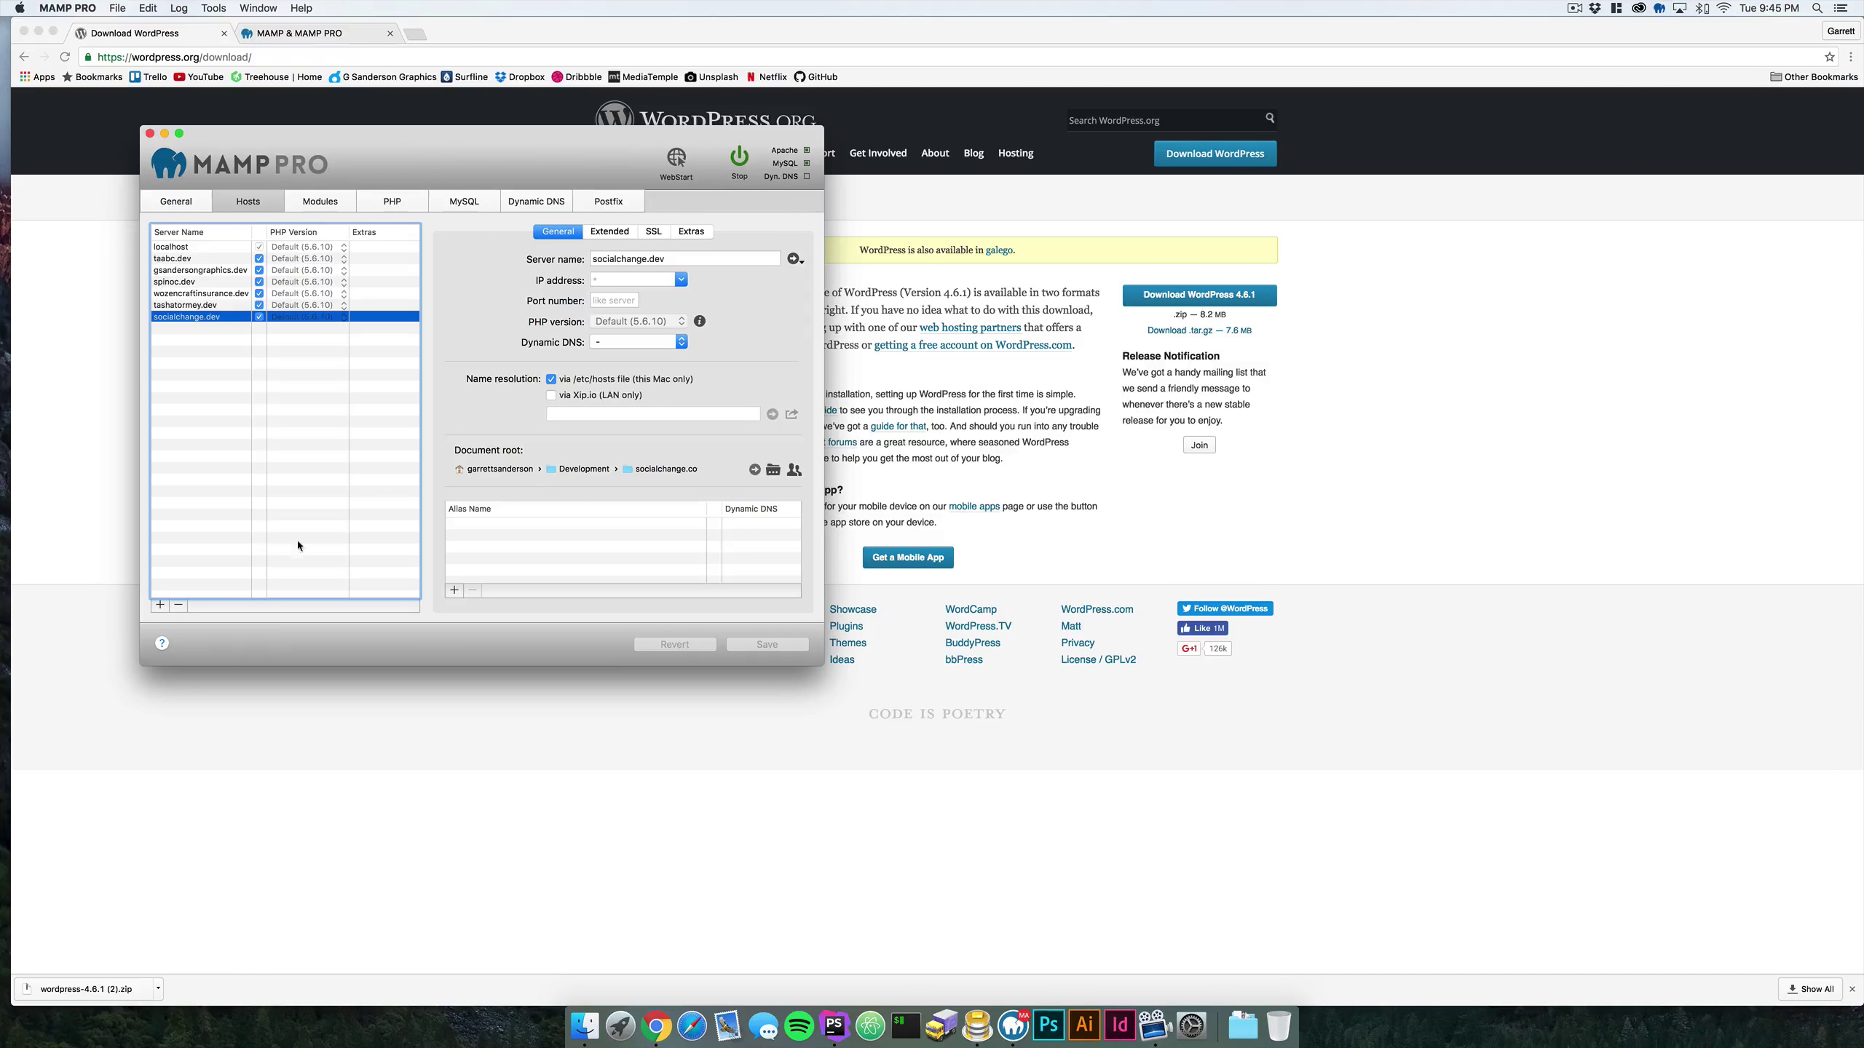
- Add a new MAMP PRO host named practiceserver.dev
{"action": "left_click", "coordinate": [170, 606]}
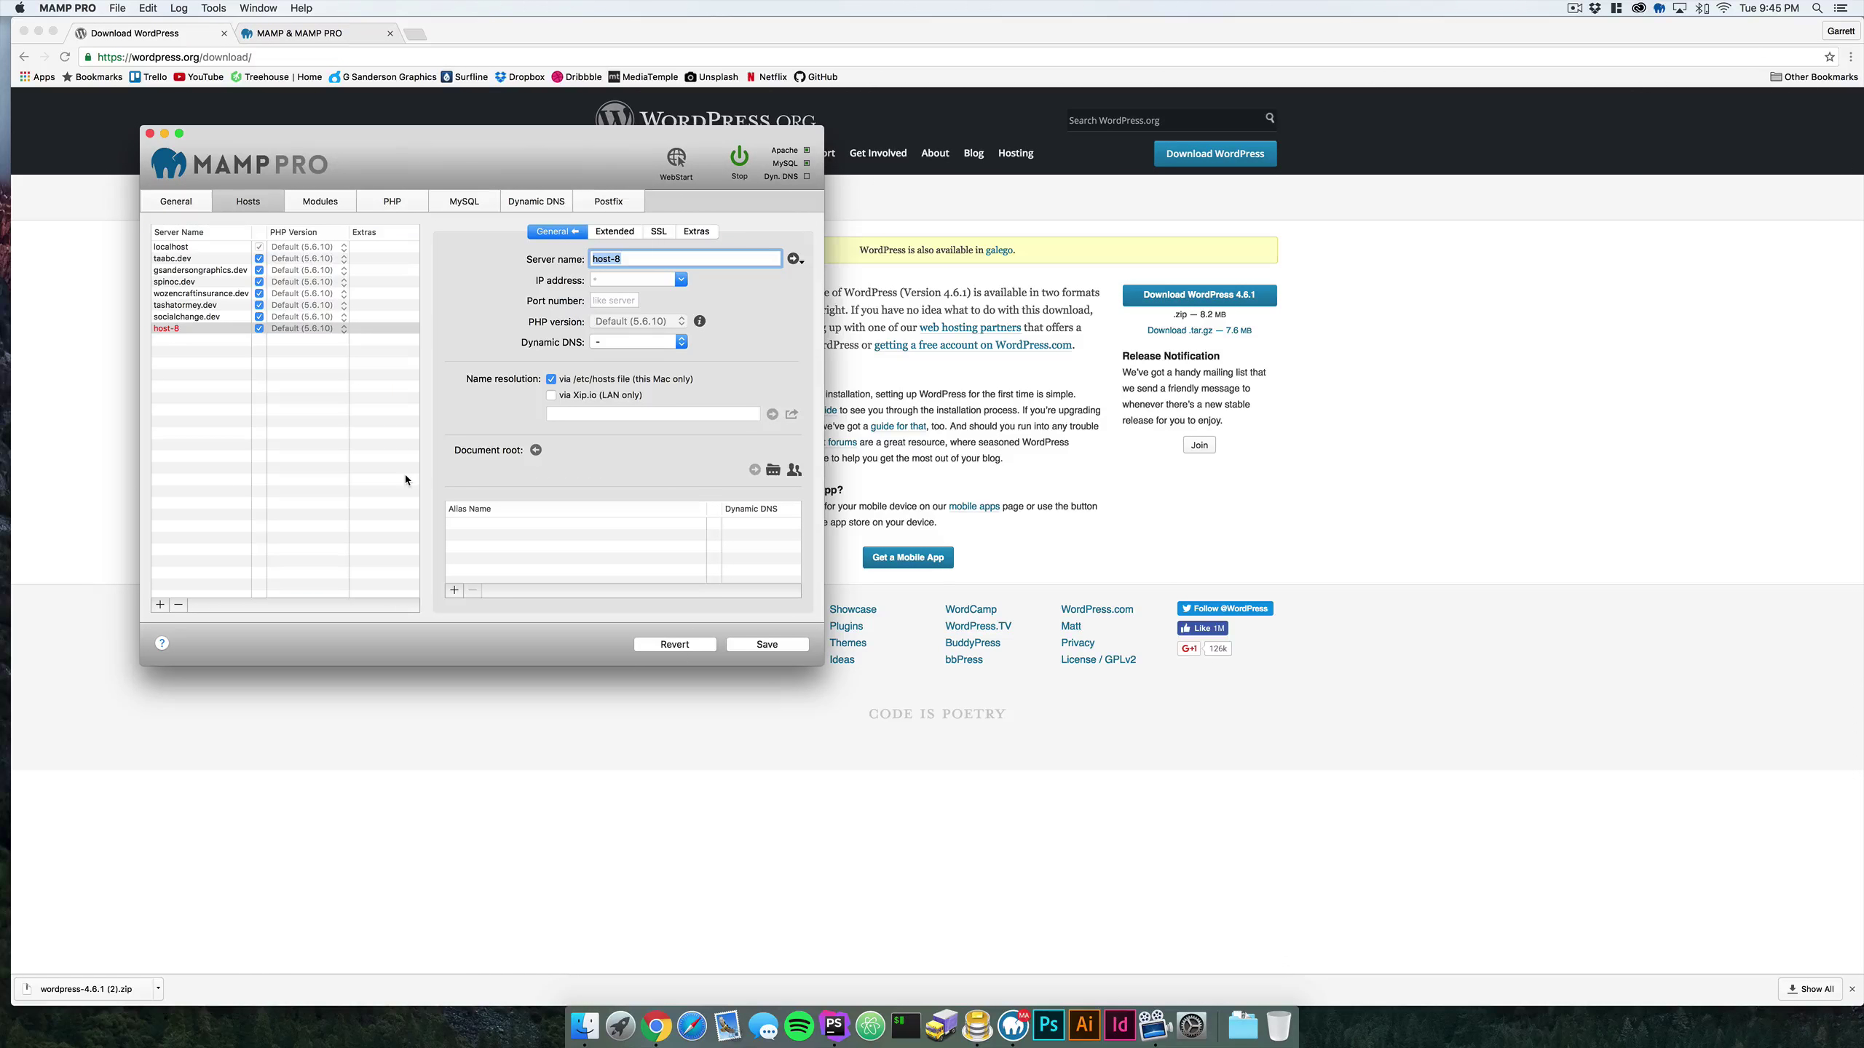
{"action": "key", "text": "BackSpace"}
{"action": "type", "text": "practiceserver.dev"}
- Set its document root to Desktop/Youtube/Practice_Test_Server and save the host settings
{"action": "left_click", "coordinate": [773, 469]}
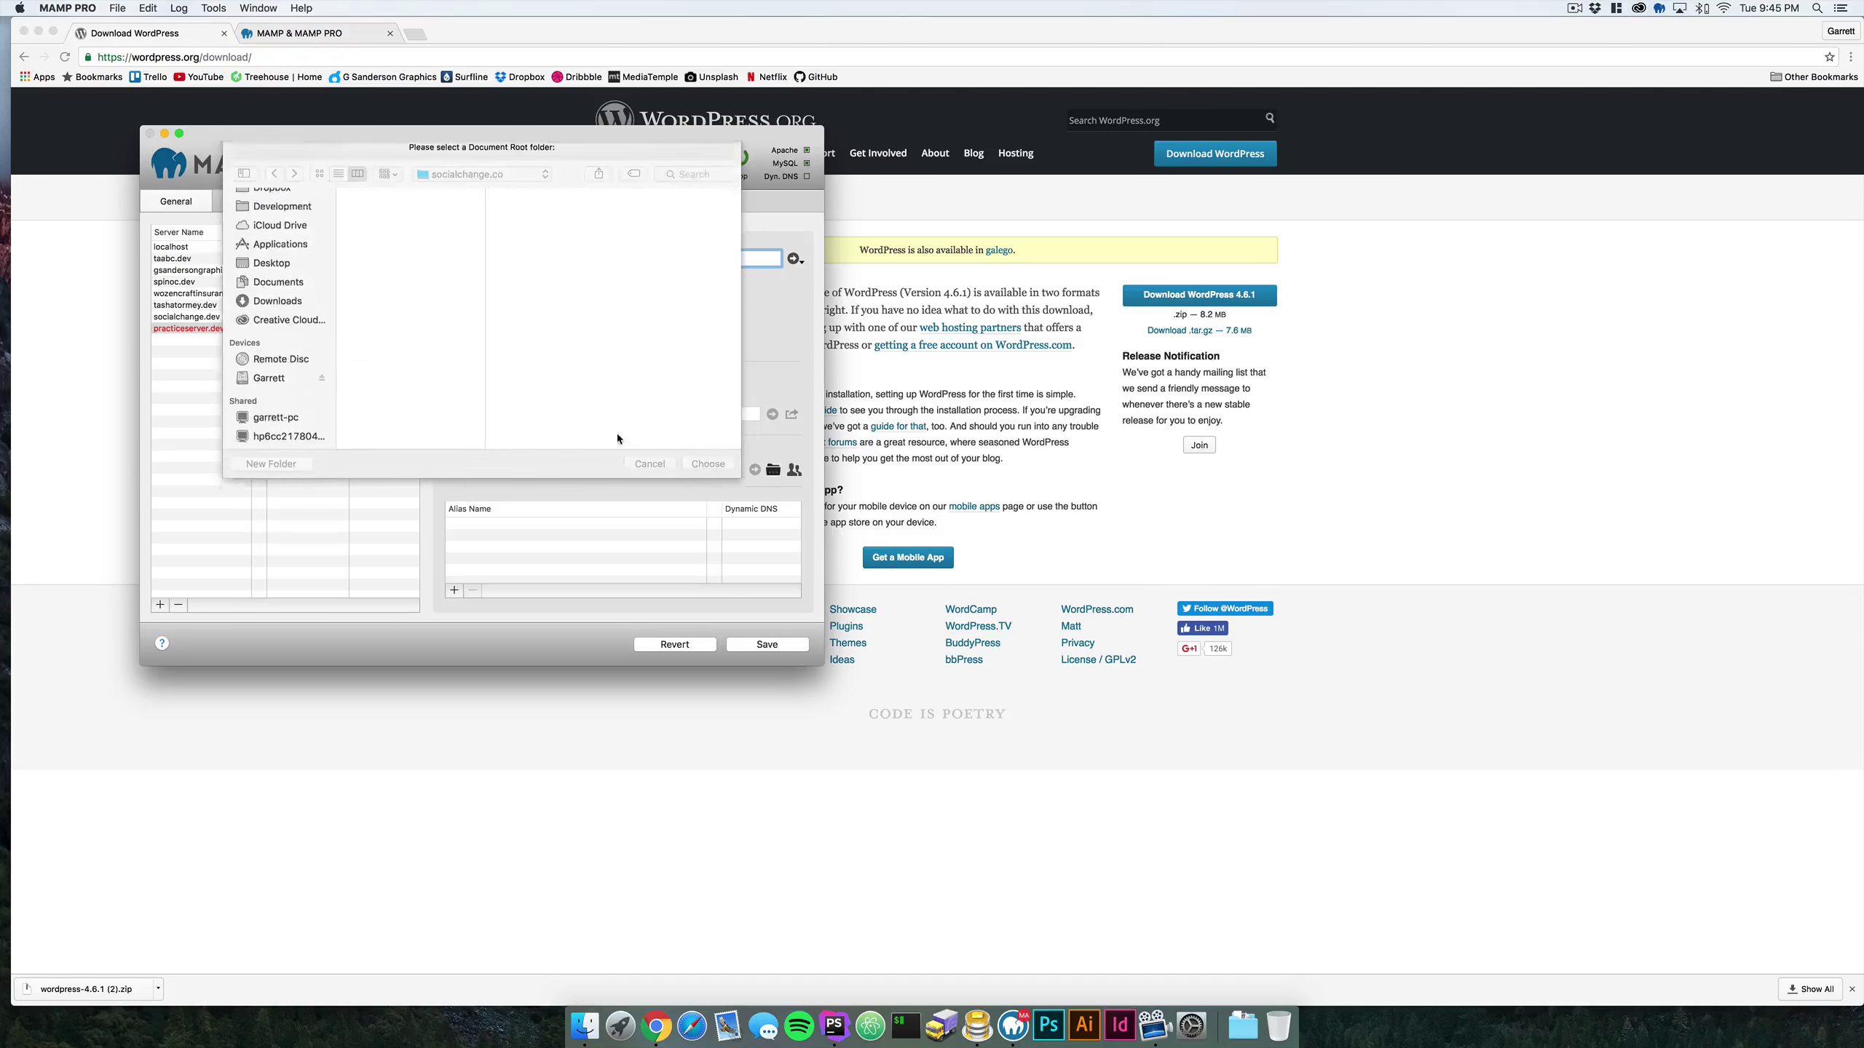
{"action": "left_click", "coordinate": [271, 299]}
{"action": "scroll", "coordinate": [411, 353], "scroll_direction": "down", "scroll_amount": 3}
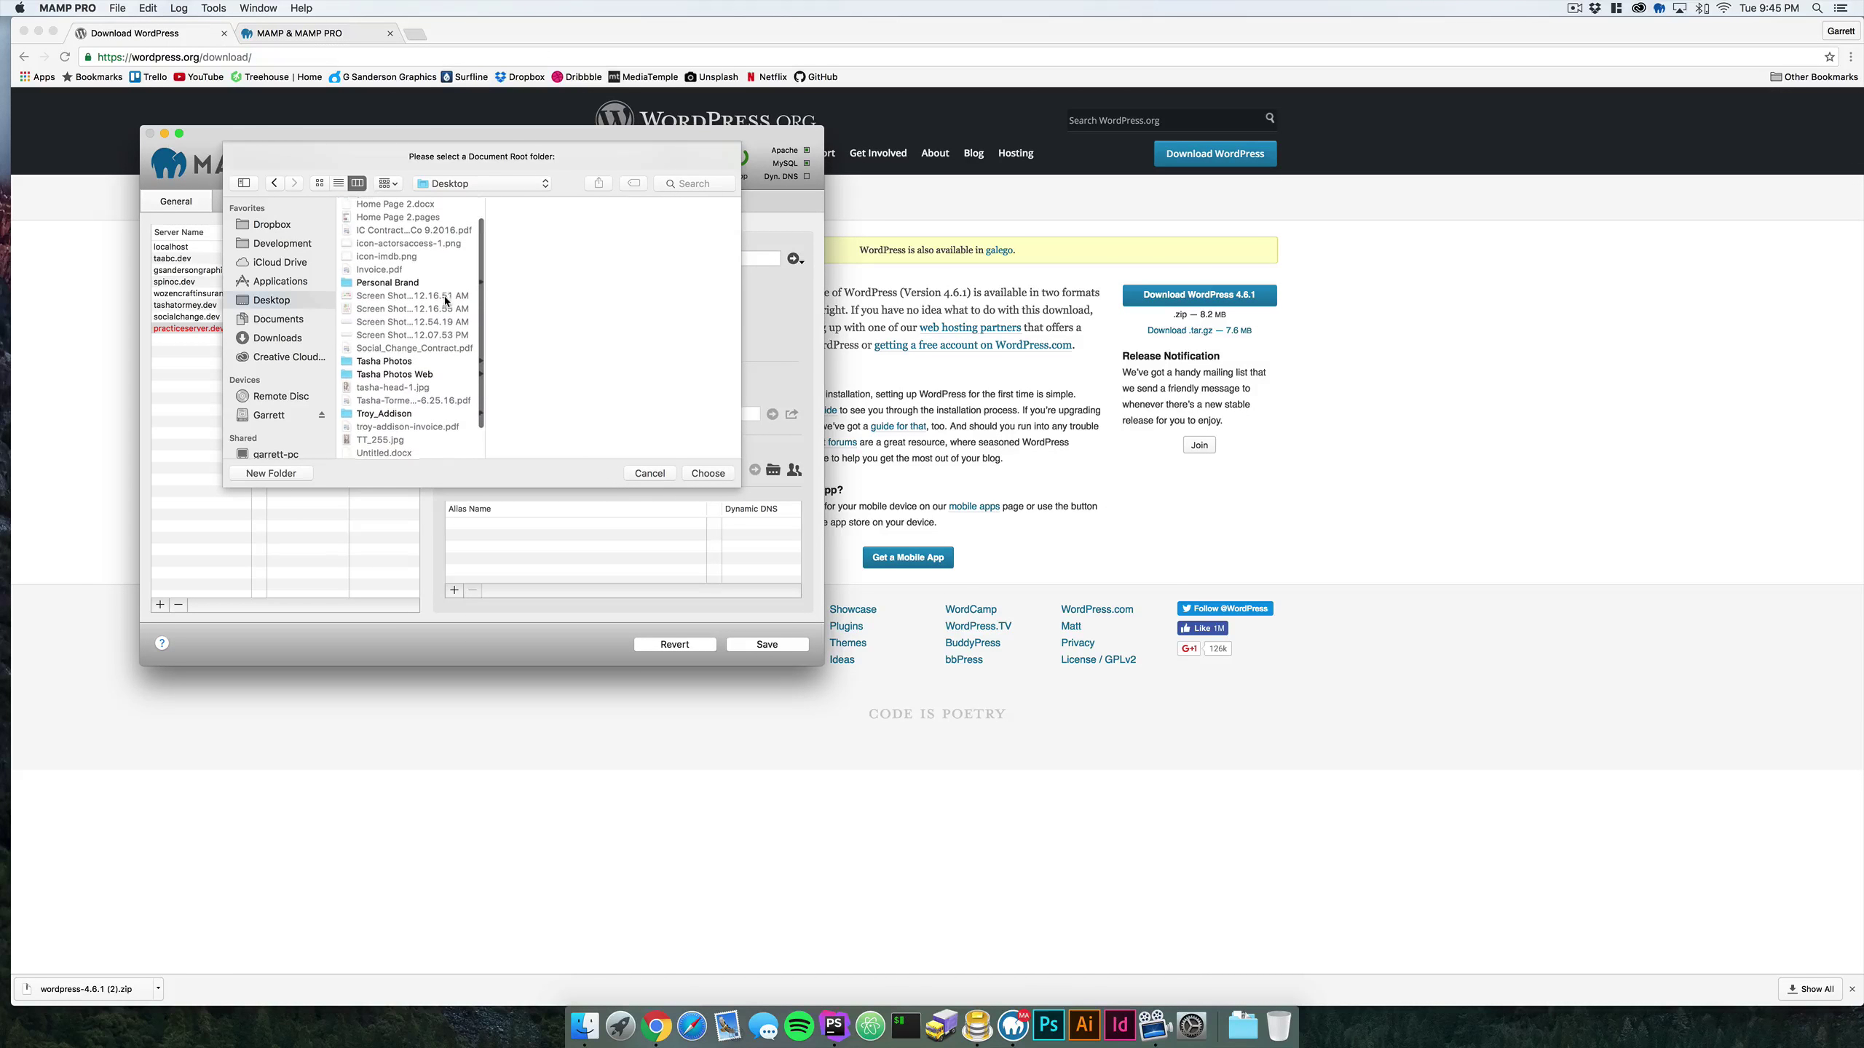
{"action": "left_click", "coordinate": [416, 453]}
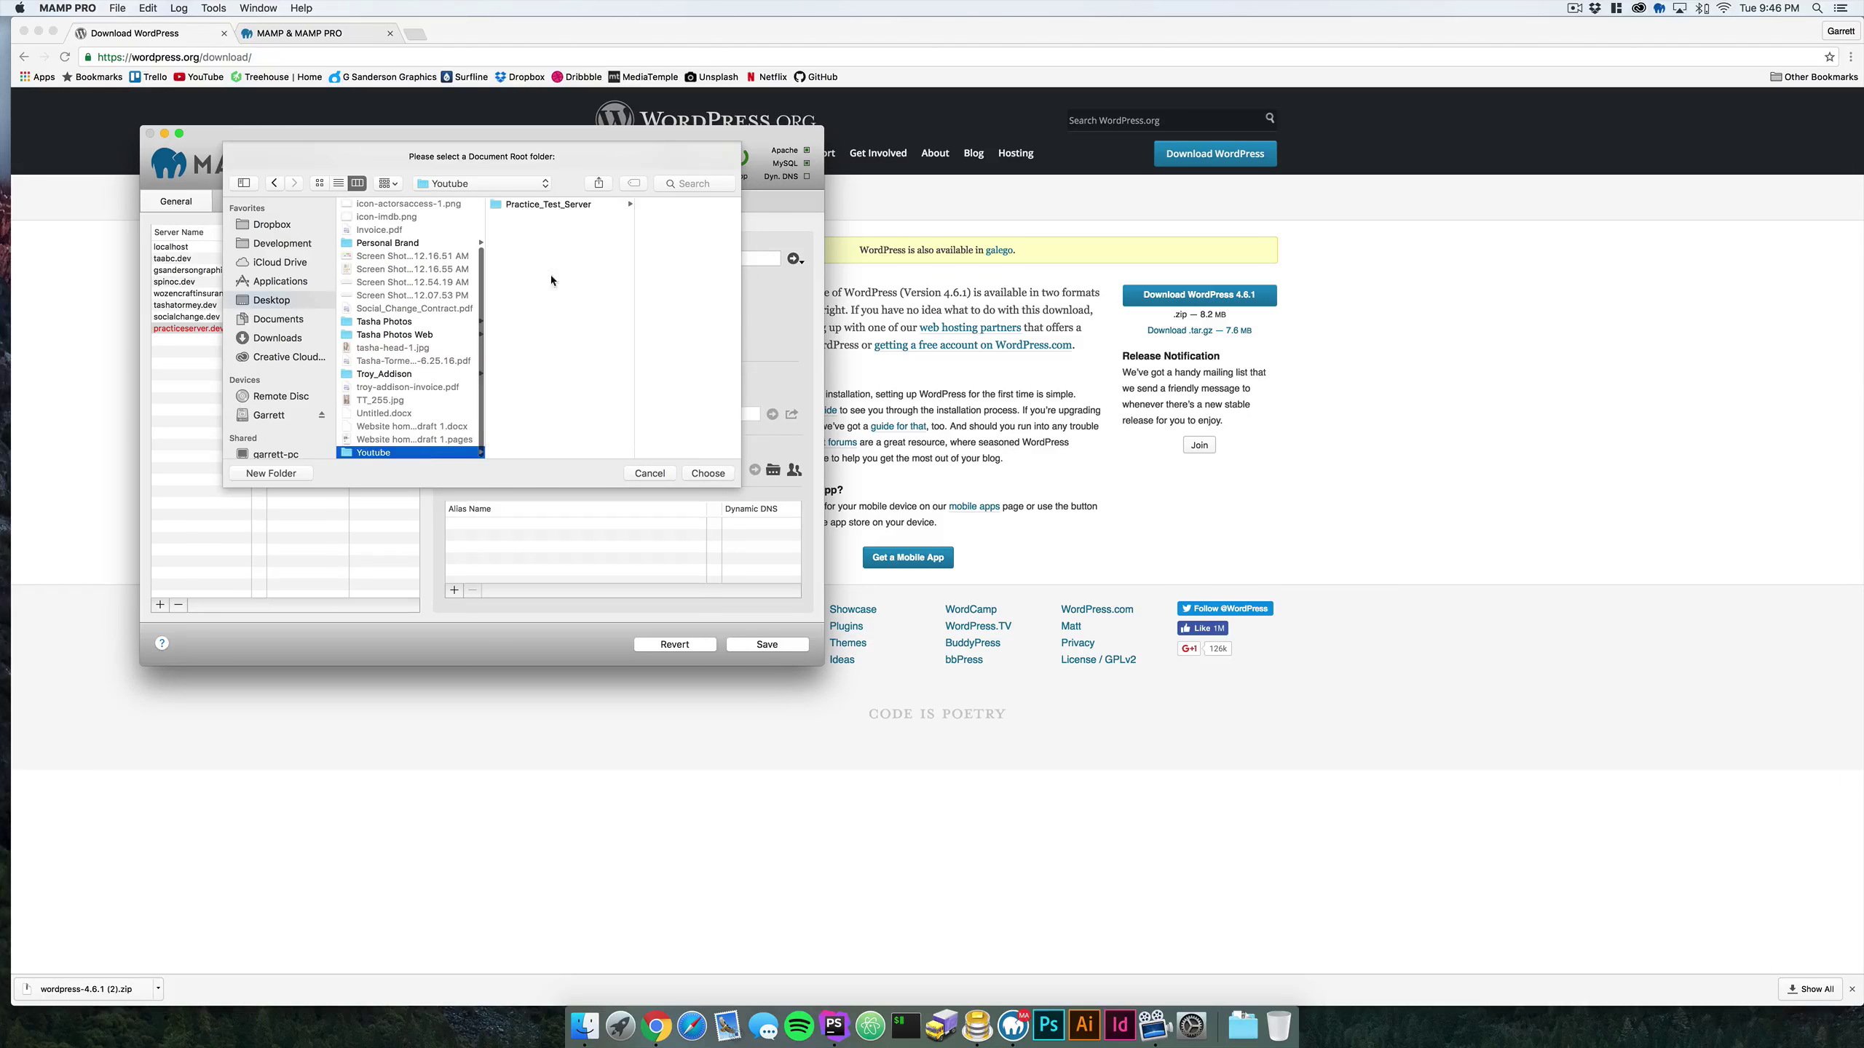
{"action": "left_click", "coordinate": [558, 204]}
{"action": "left_click", "coordinate": [710, 473]}
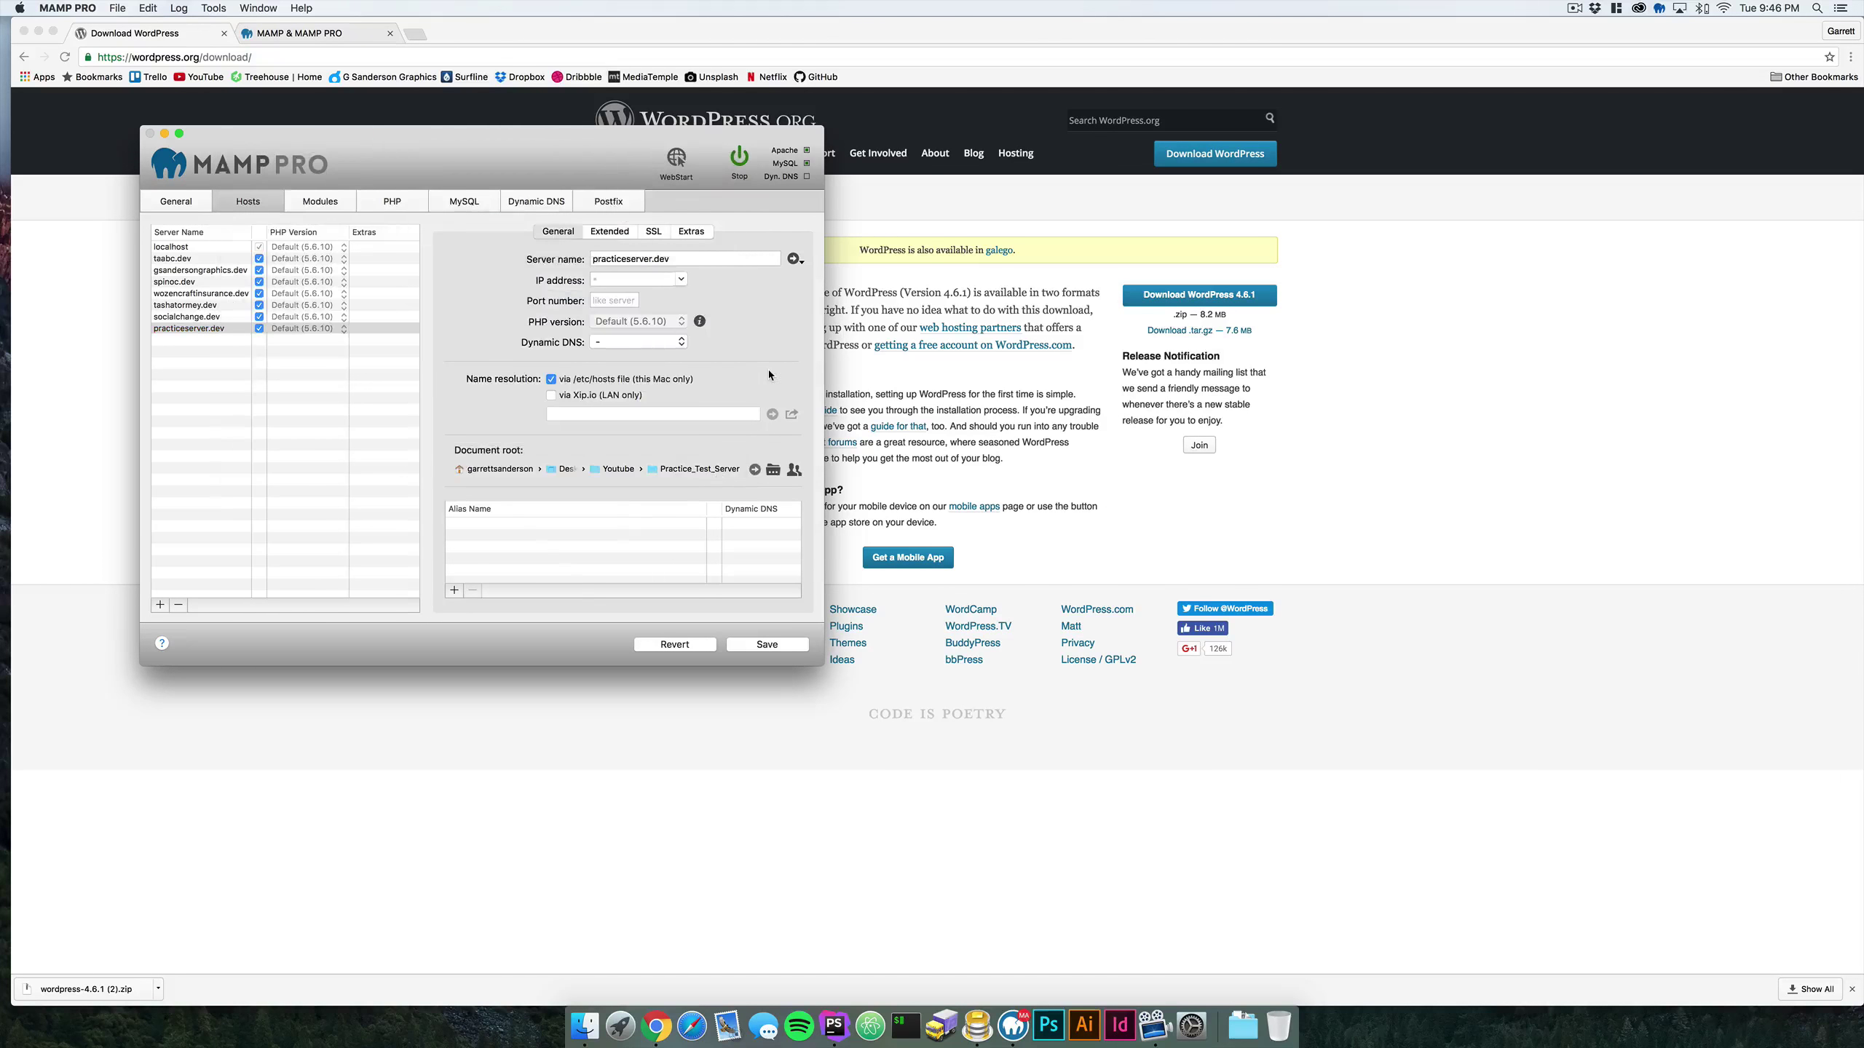
{"action": "left_click", "coordinate": [767, 644]}
{"action": "left_click", "coordinate": [591, 228]}
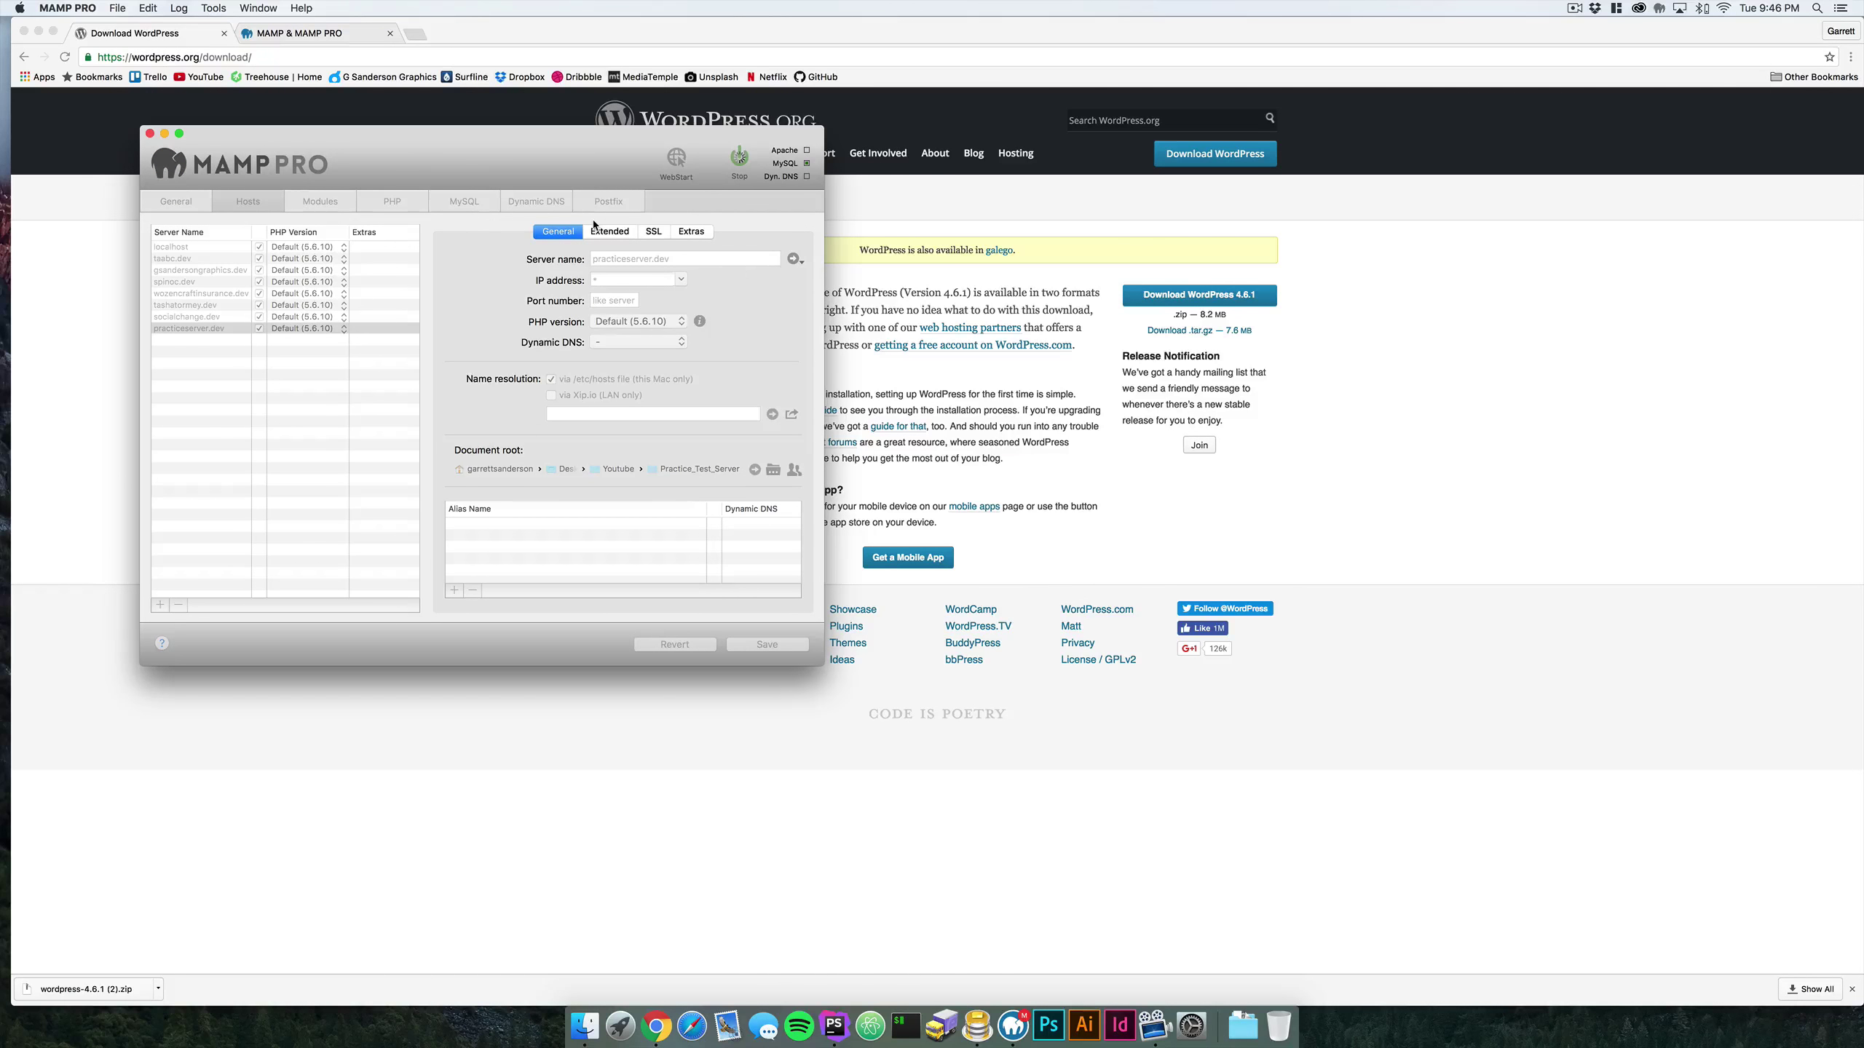
- Launch Sequel Pro and add a practice_server database with UTF-8 encoding
{"action": "left_click", "coordinate": [980, 1021]}
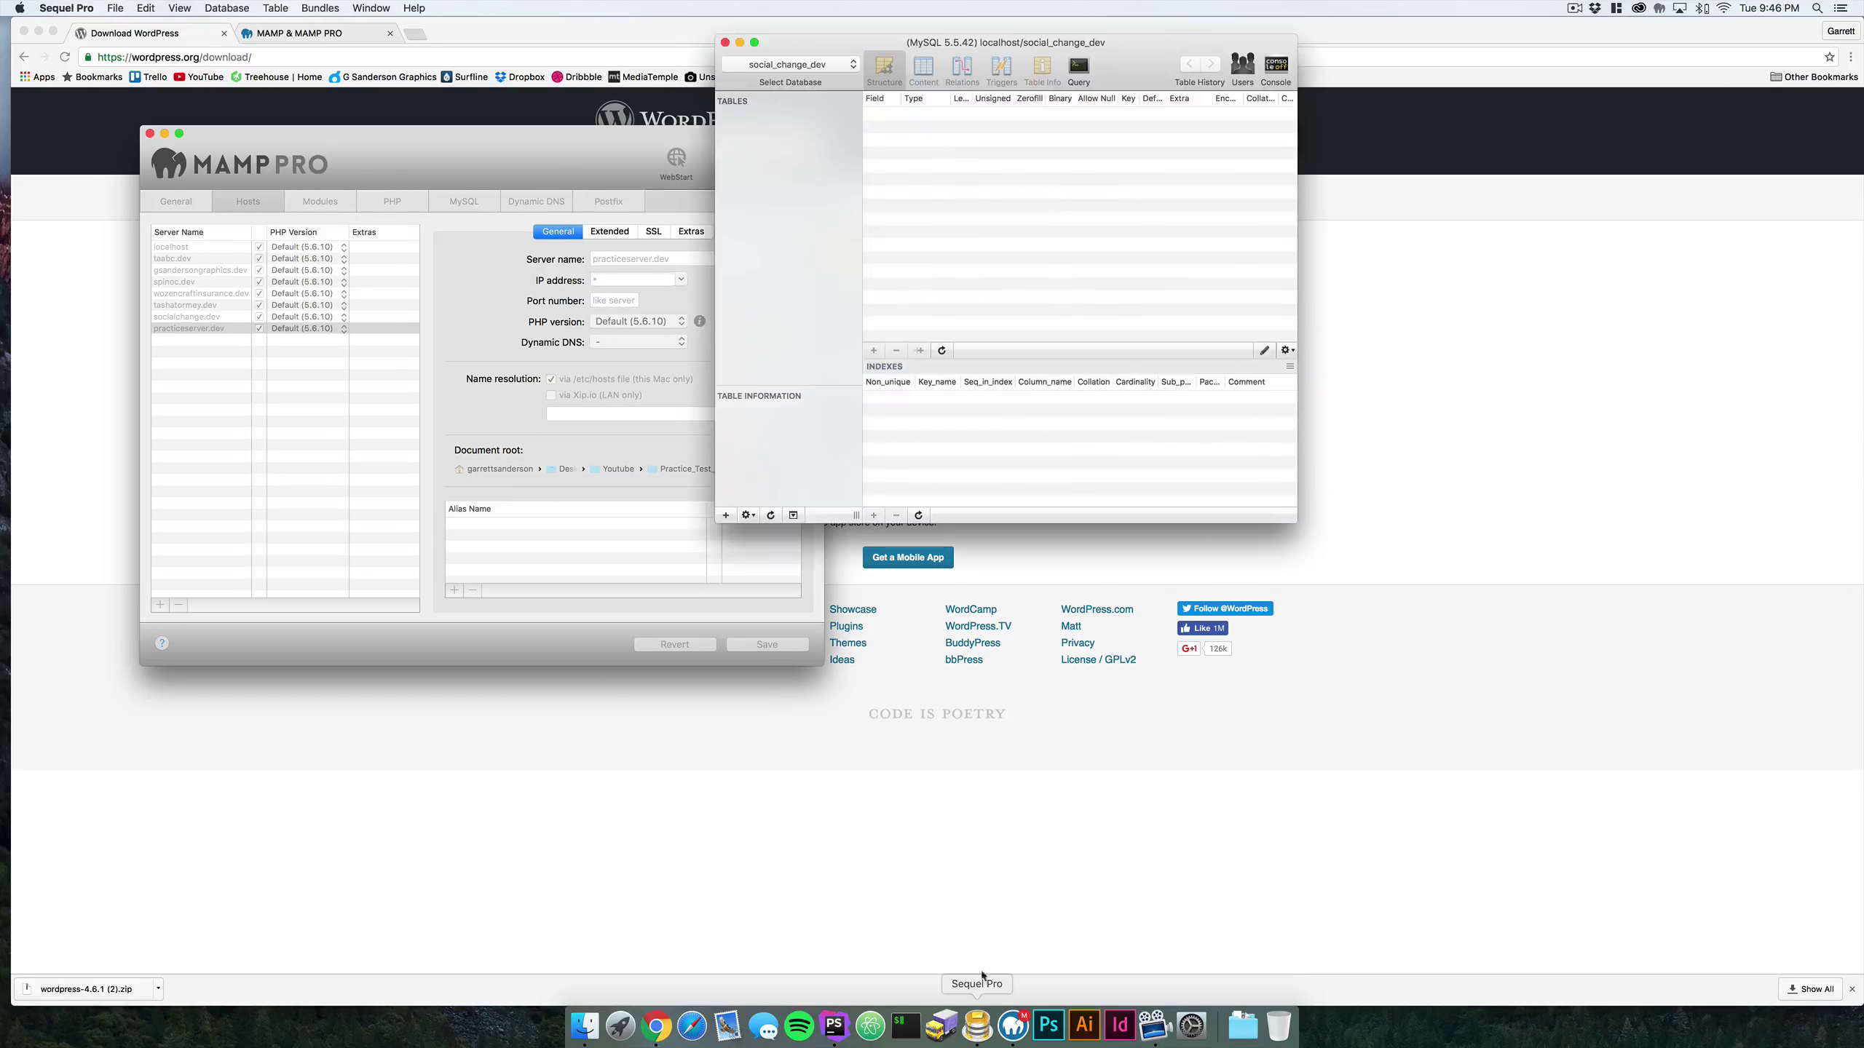
{"action": "left_click_drag", "start_coordinate": [1027, 68], "coordinate": [1312, 296]}
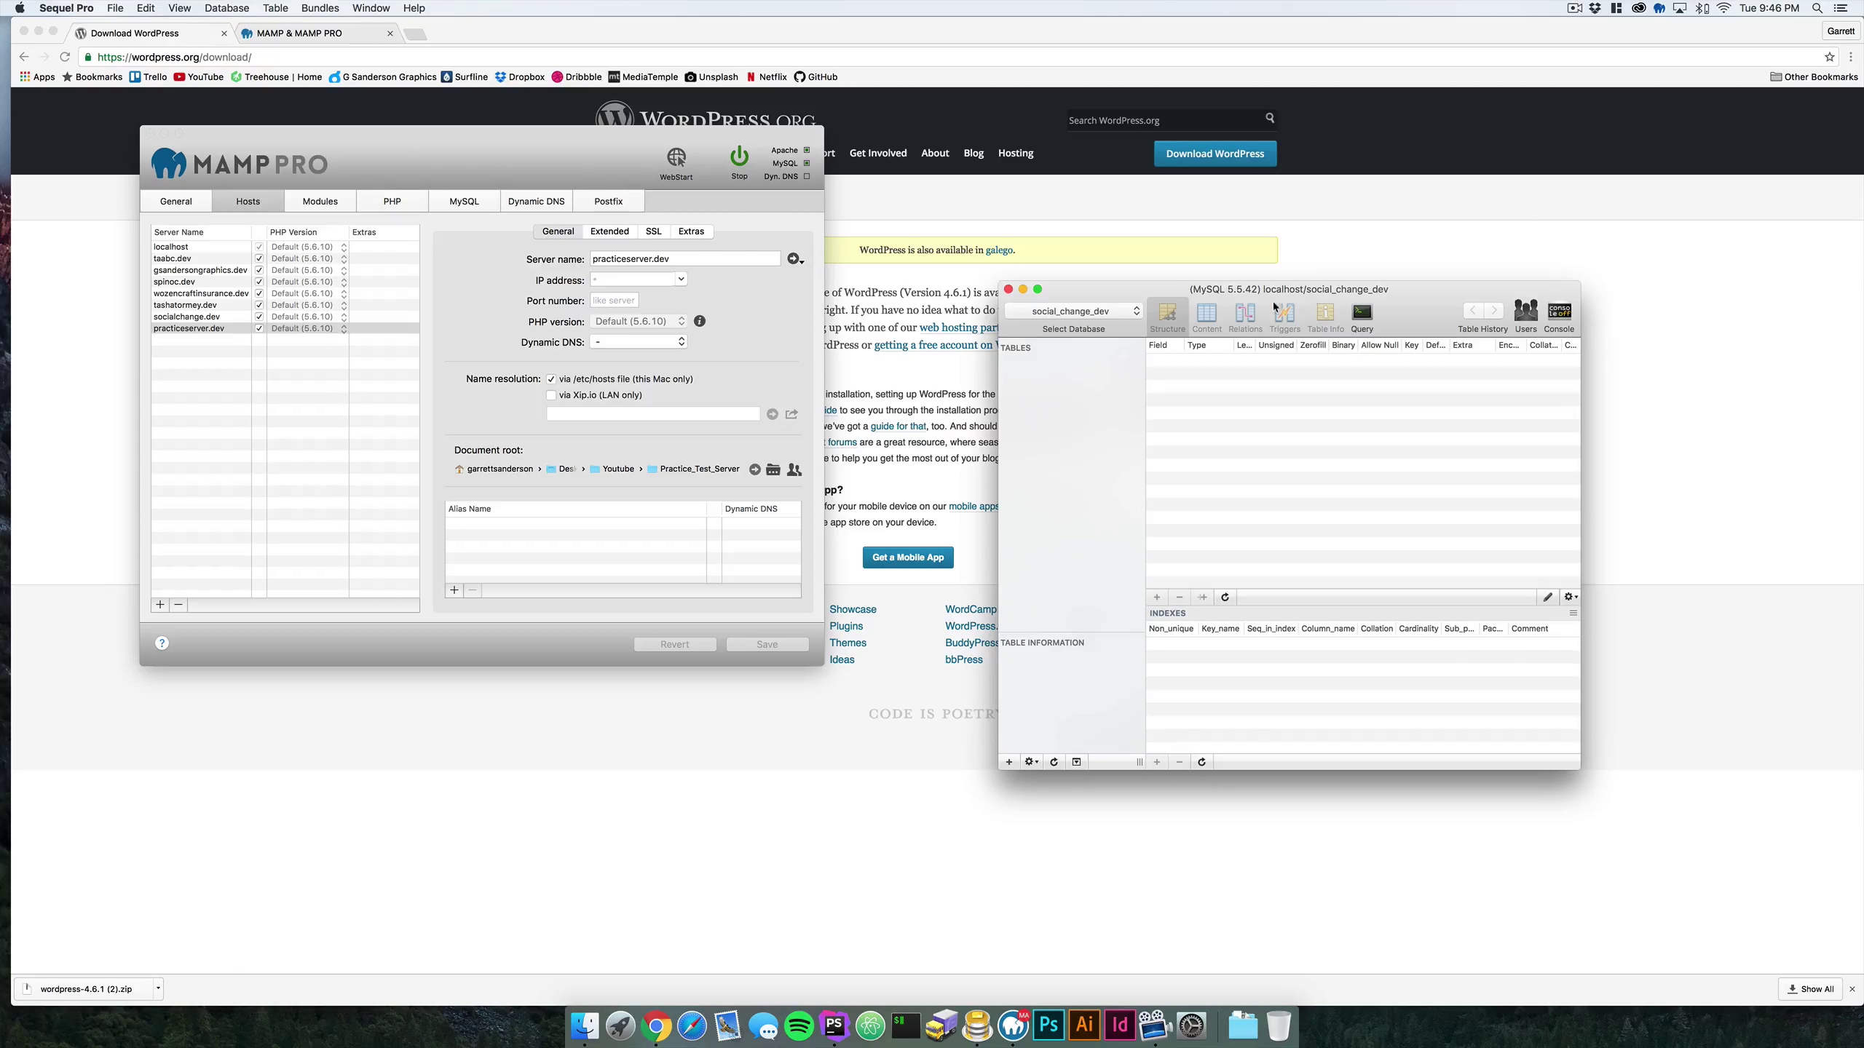
{"action": "left_click_drag", "start_coordinate": [1116, 299], "coordinate": [1019, 261]}
{"action": "left_click", "coordinate": [1027, 273]}
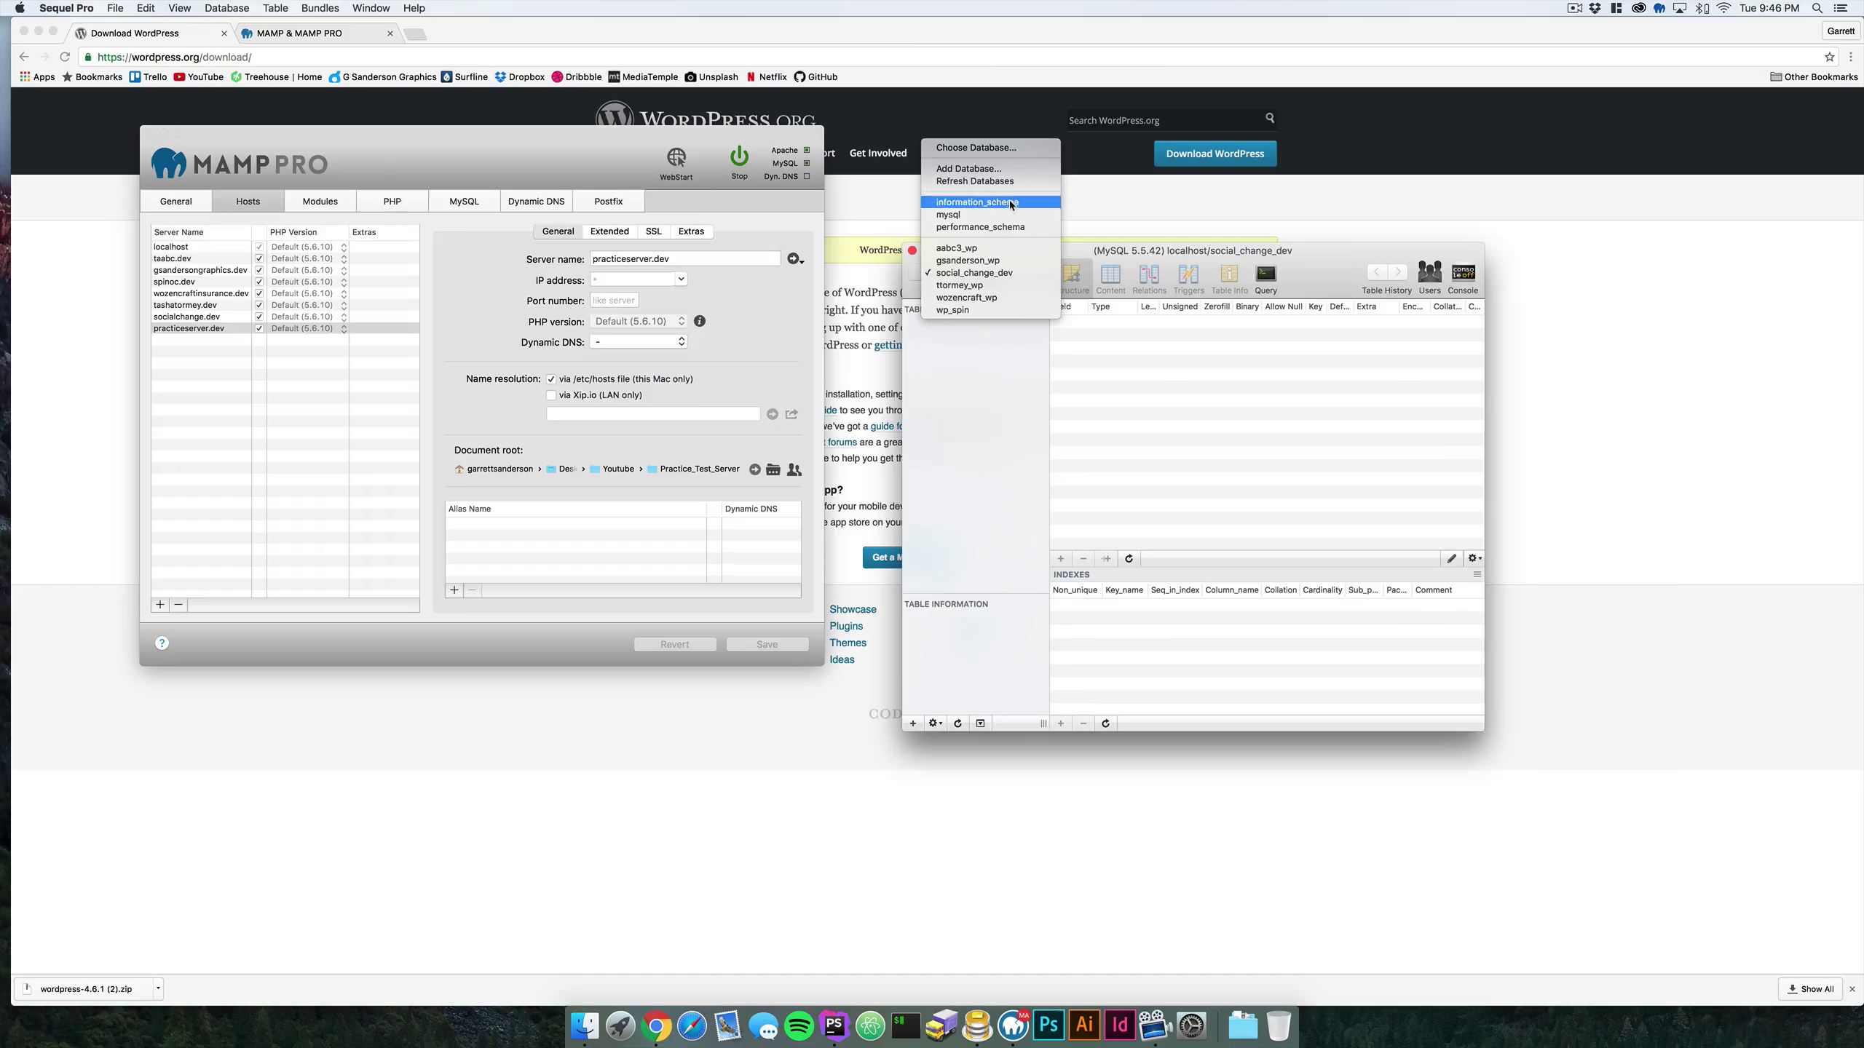
{"action": "left_click", "coordinate": [991, 171]}
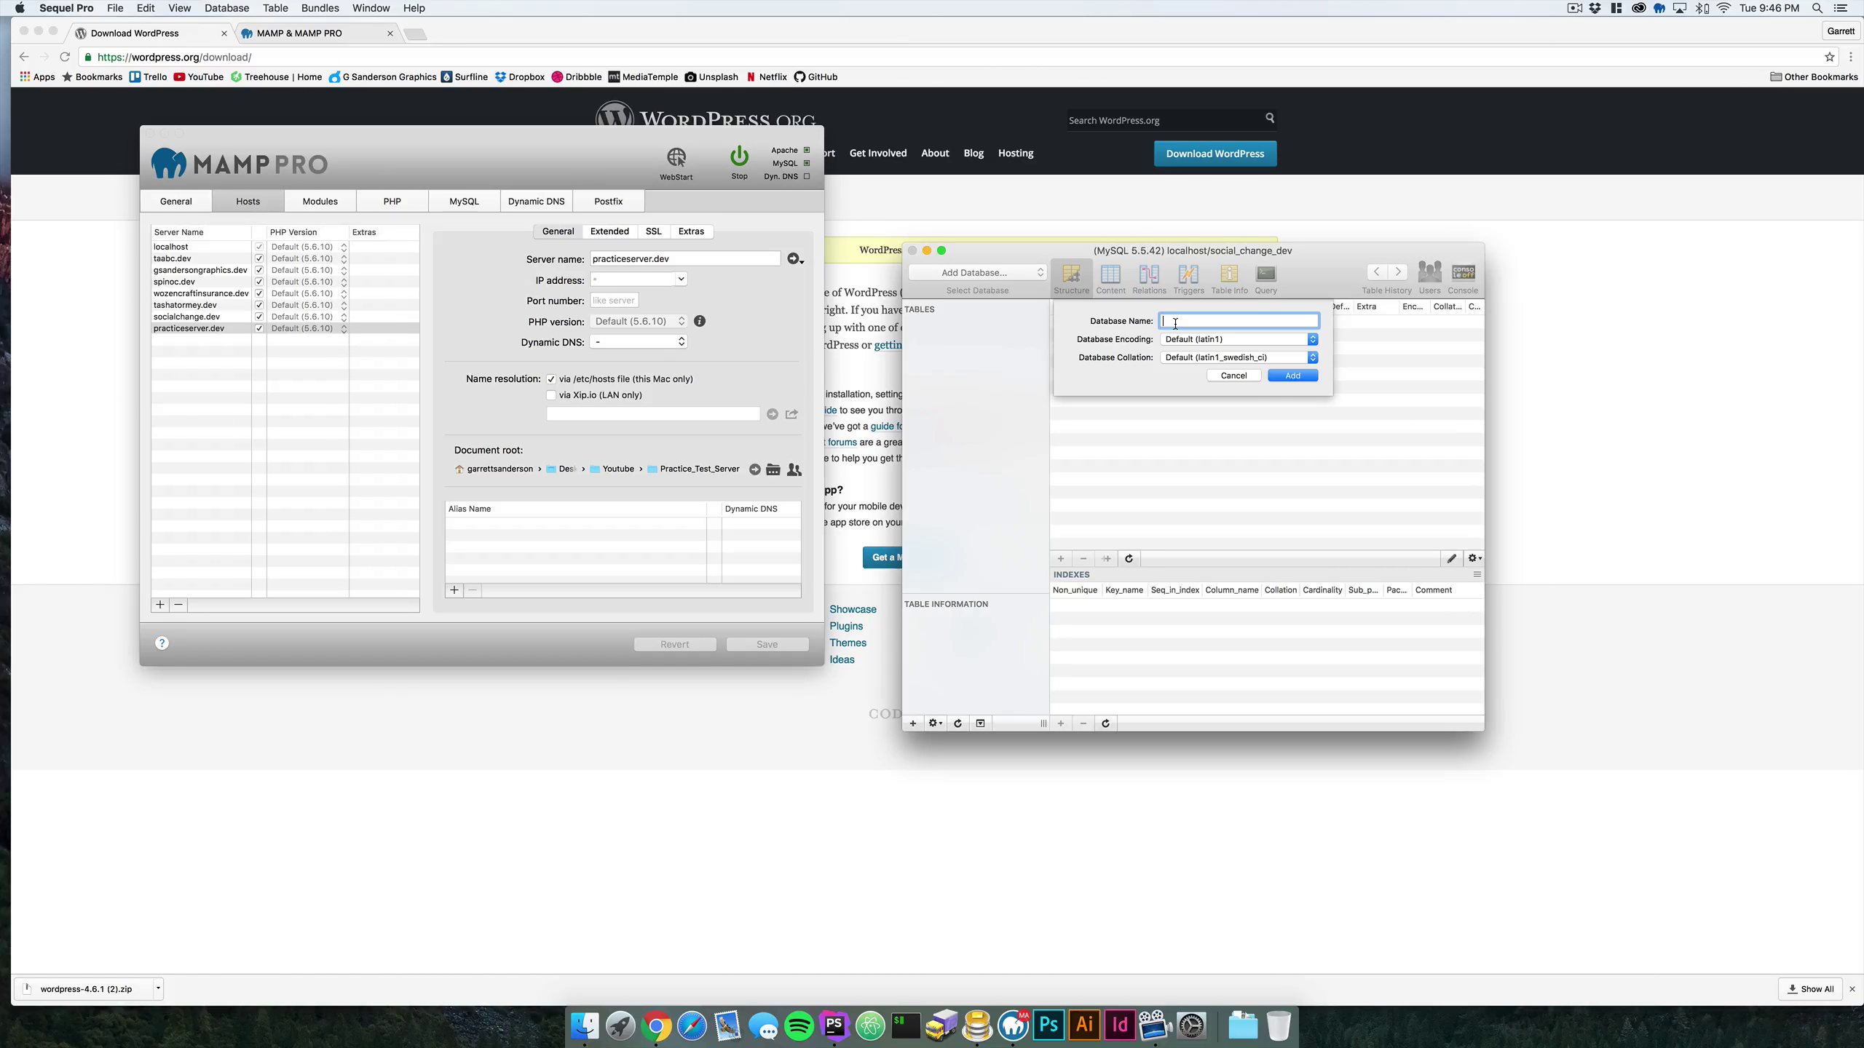
{"action": "type", "text": "practice_server"}
{"action": "left_click", "coordinate": [1222, 343]}
{"action": "left_click", "coordinate": [1207, 360]}
{"action": "left_click", "coordinate": [1291, 375]}
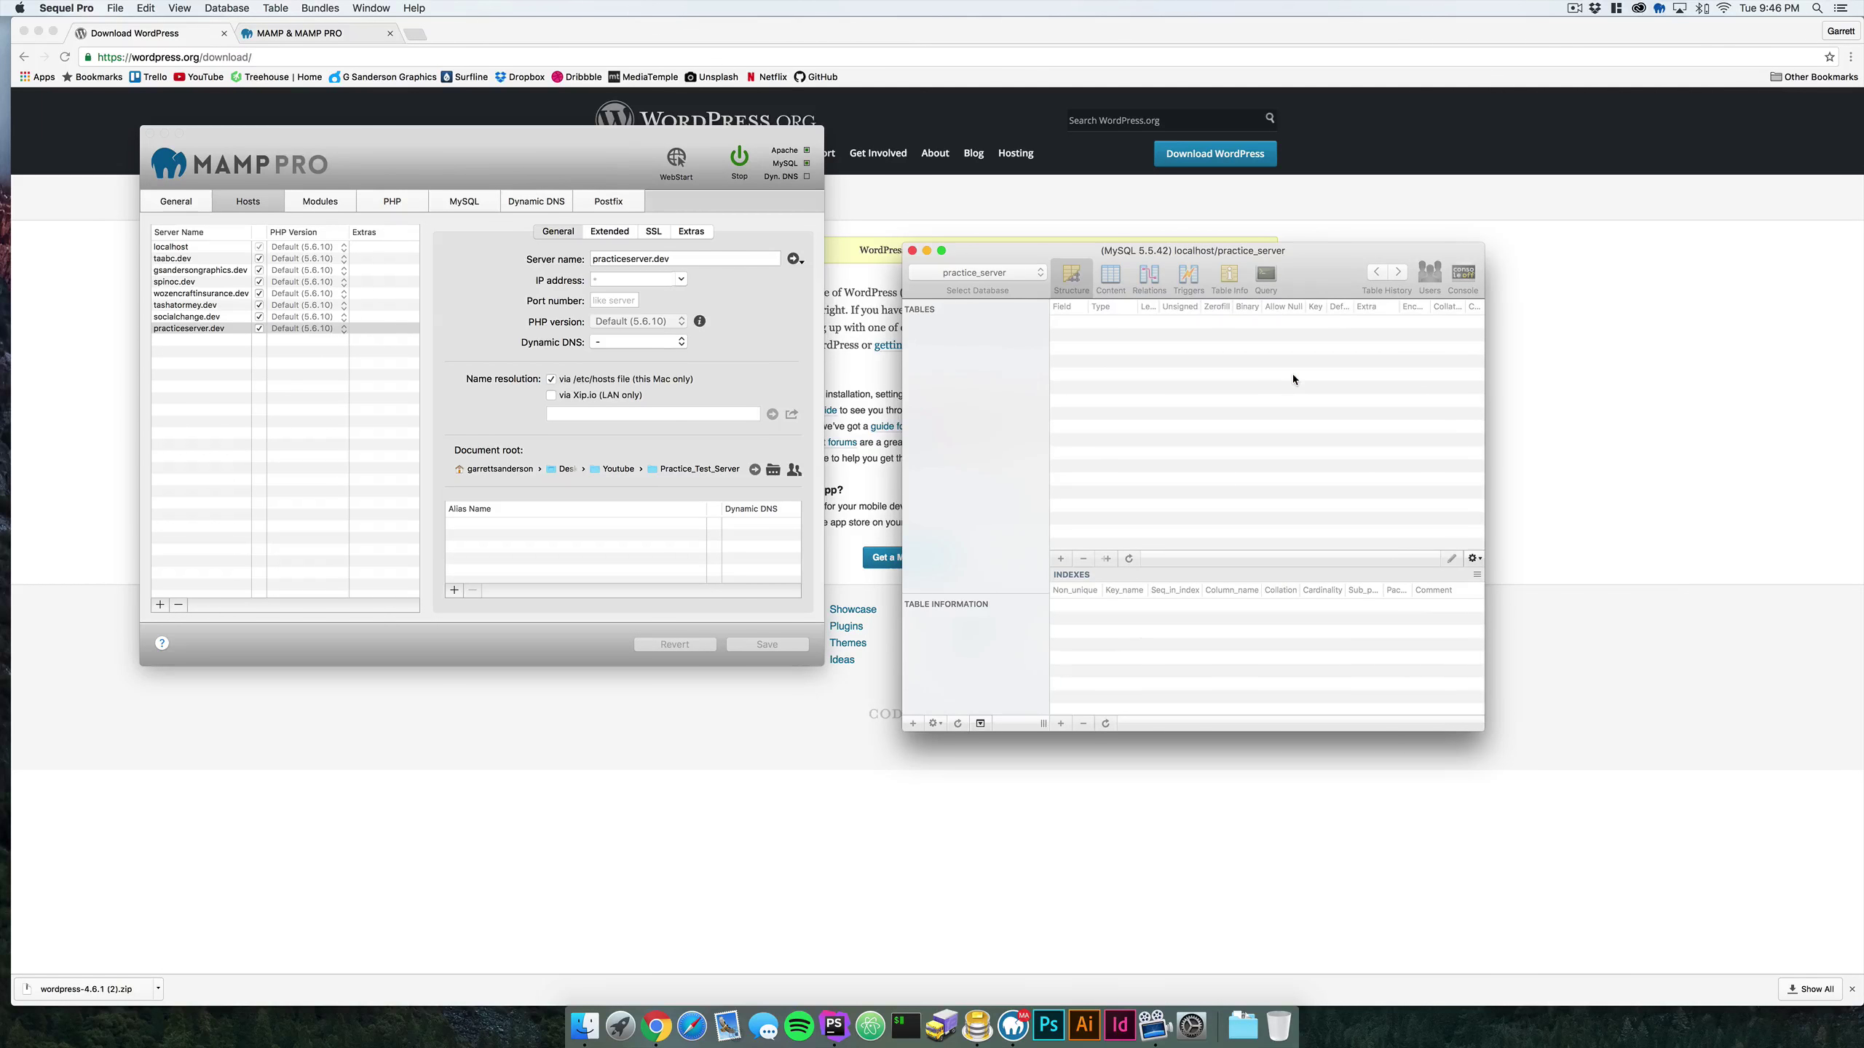
- Confirm practice_server in the database list and rearrange the Sequel Pro and MAMP PRO windows
{"action": "left_click_drag", "start_coordinate": [1041, 258], "coordinate": [1012, 162]}
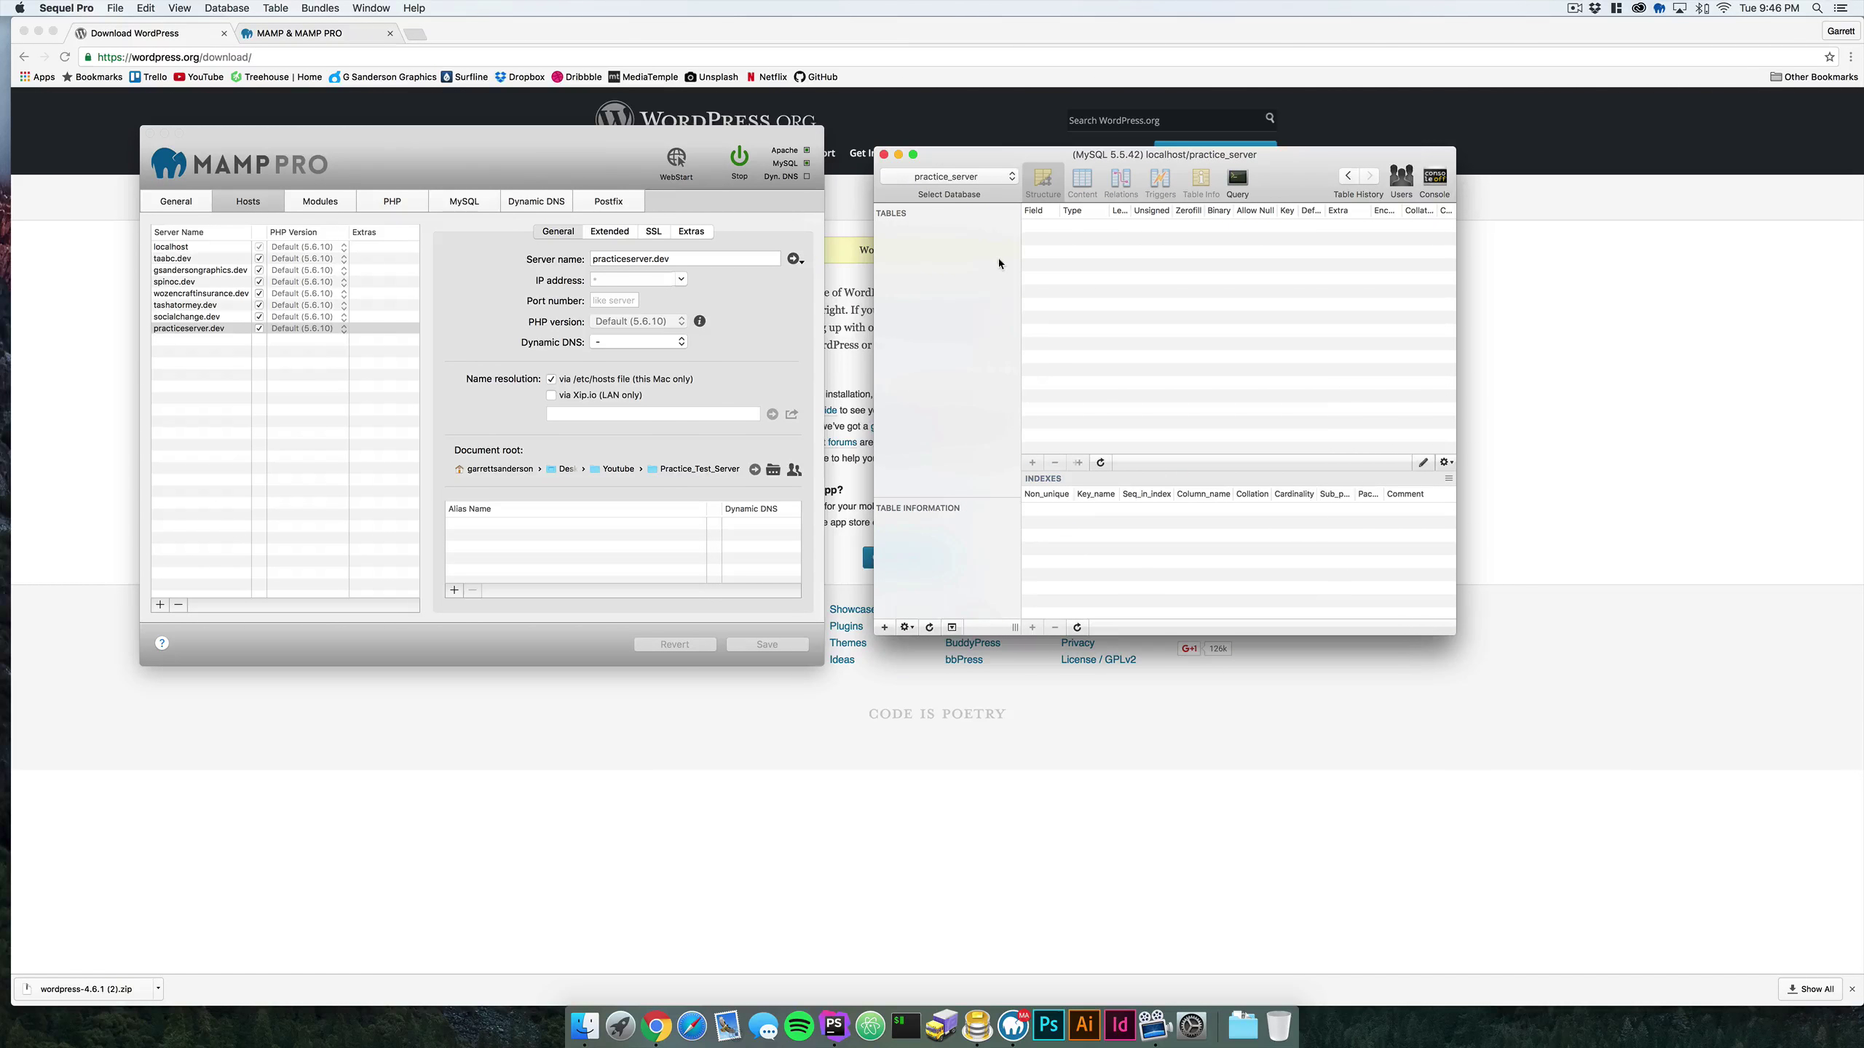
{"action": "left_click", "coordinate": [953, 177]}
{"action": "left_click", "coordinate": [954, 179]}
{"action": "left_click_drag", "start_coordinate": [996, 159], "coordinate": [991, 149]}
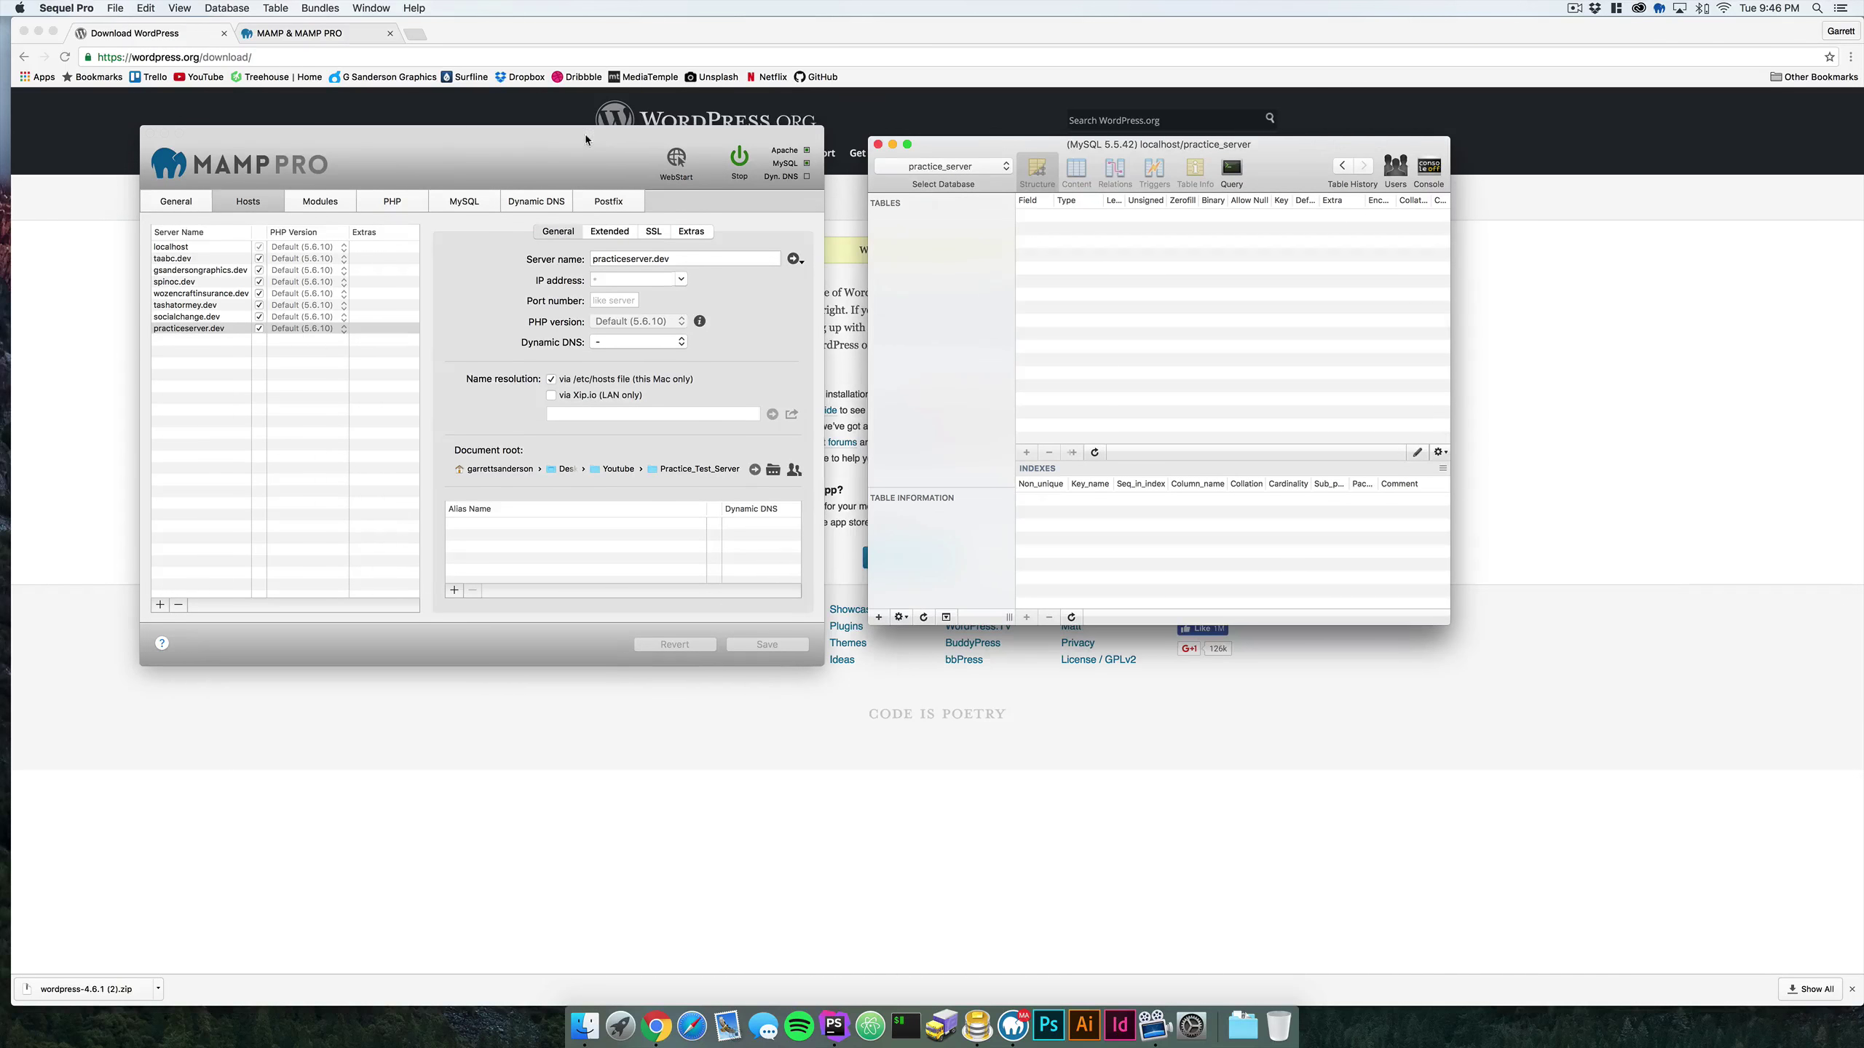
{"action": "left_click_drag", "start_coordinate": [586, 140], "coordinate": [531, 156]}
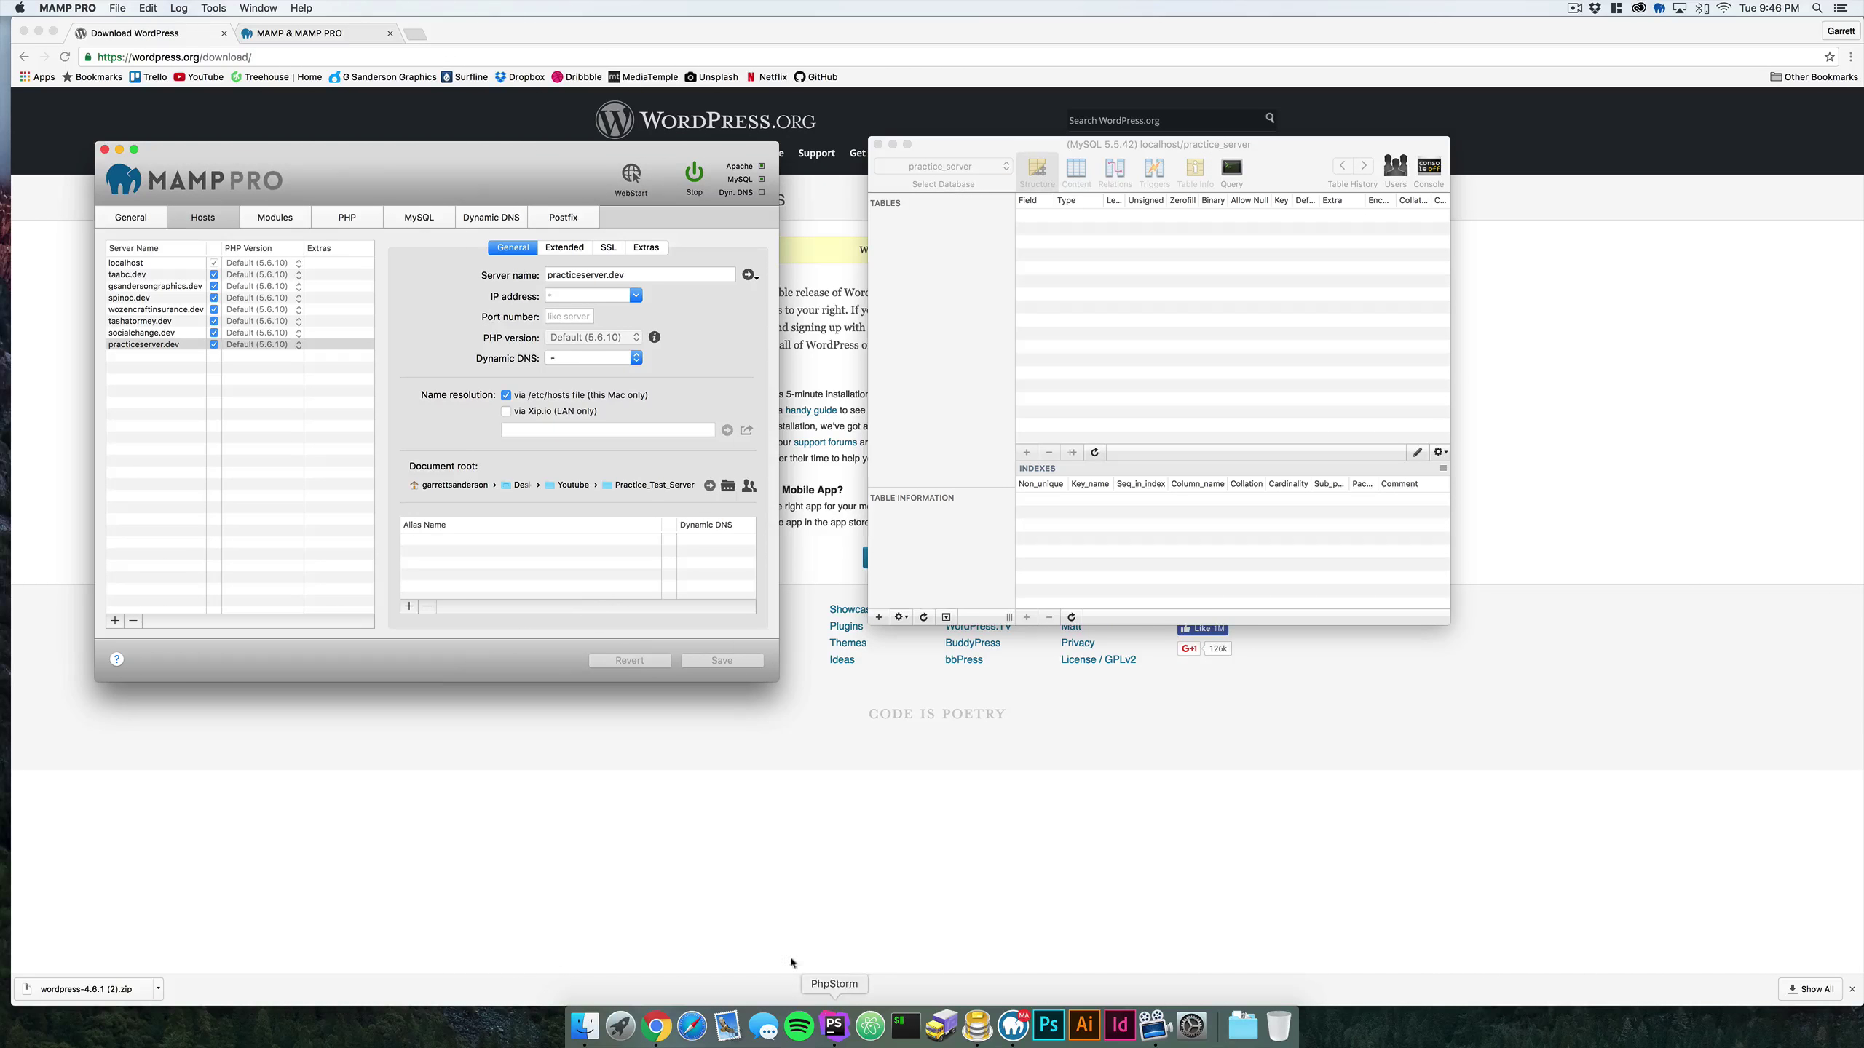
{"action": "left_click", "coordinate": [975, 400]}
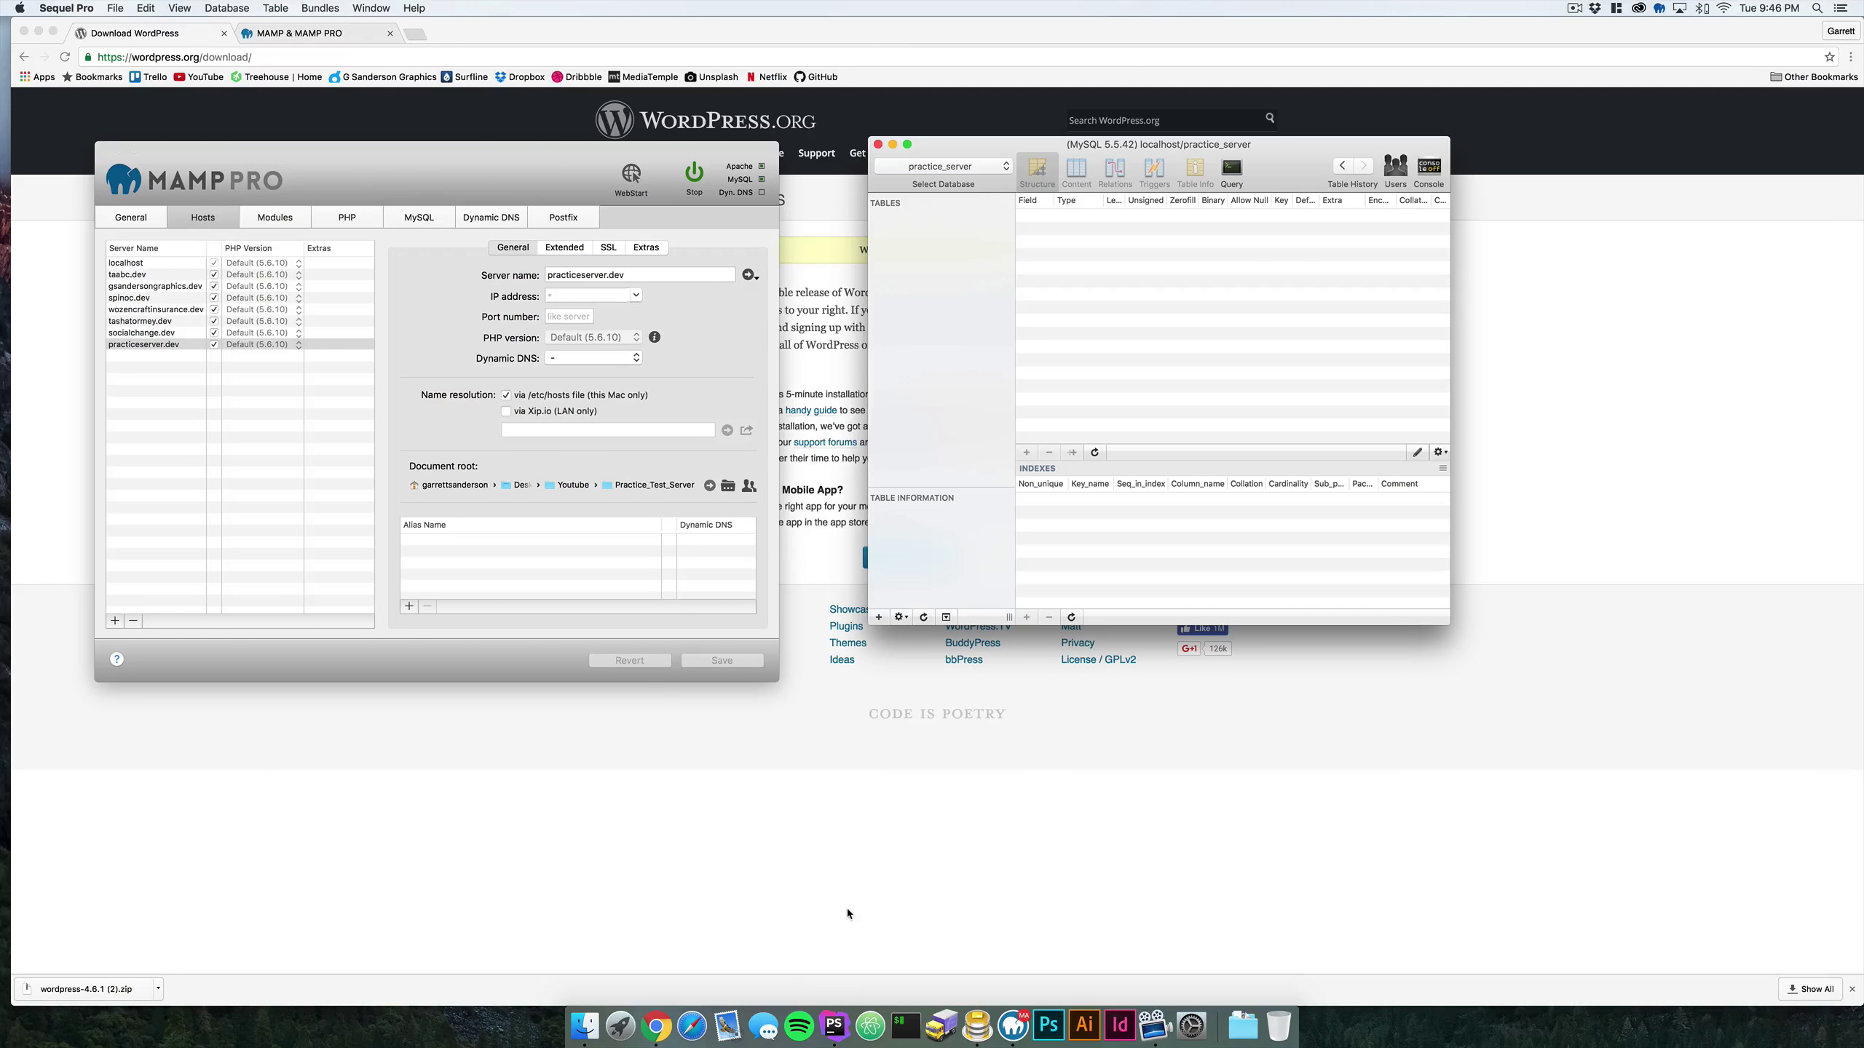
- Browse Finder to Desktop > Youtube > Practice_Test_Server and drag wp-config-sample.php onto Atom
{"action": "left_click", "coordinate": [584, 1027]}
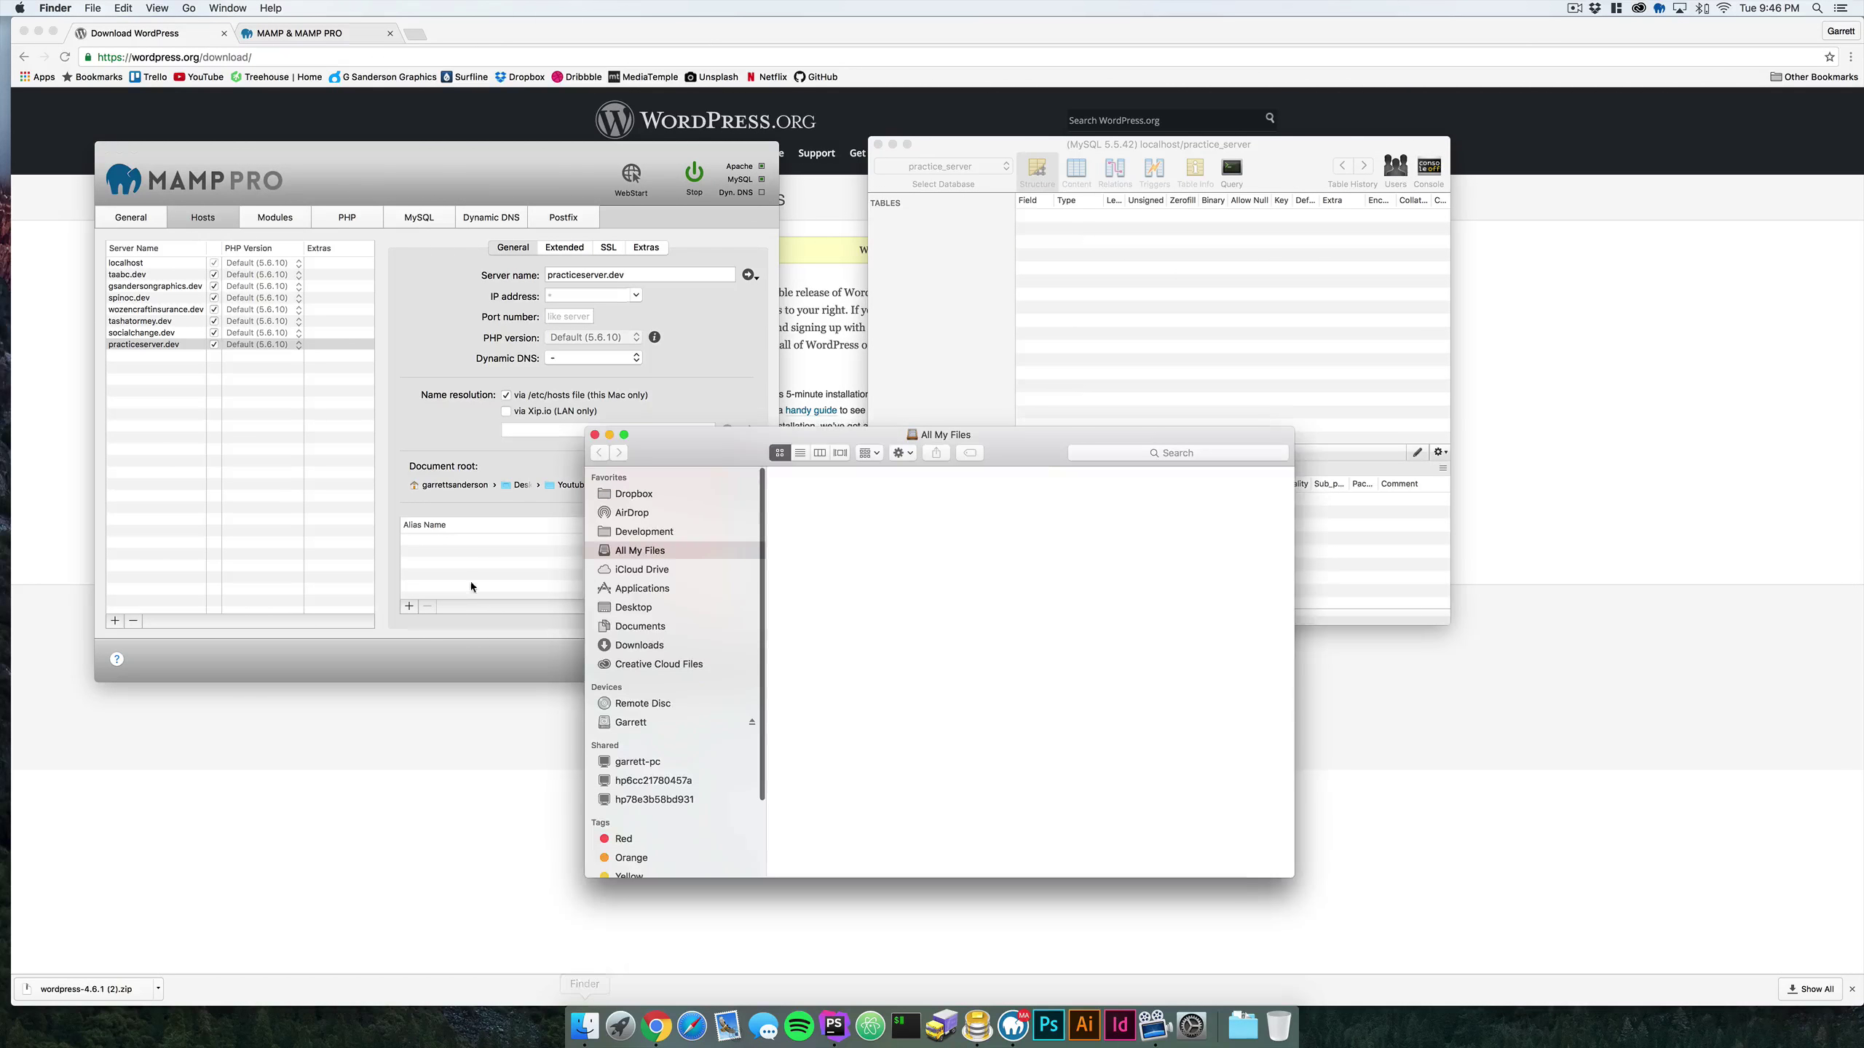
{"action": "left_click", "coordinate": [632, 607]}
{"action": "double_click", "coordinate": [847, 496]}
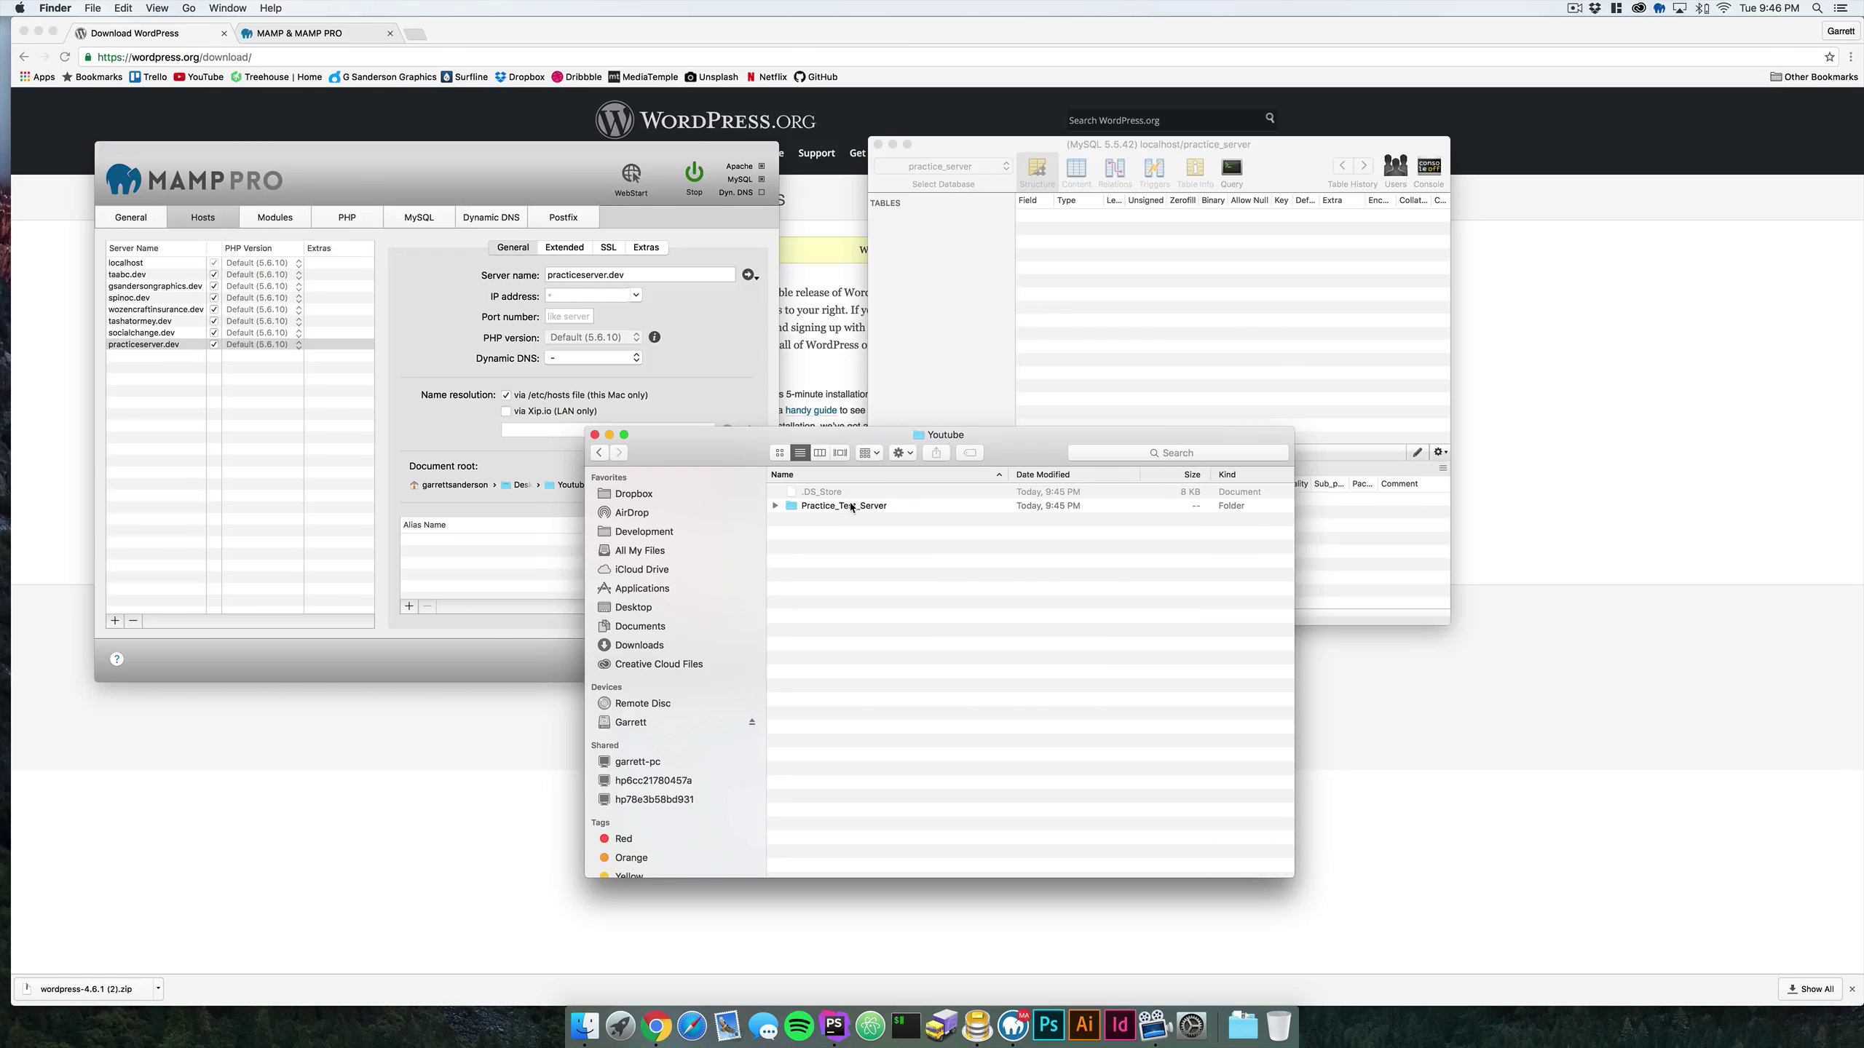
{"action": "double_click", "coordinate": [848, 506]}
{"action": "left_click", "coordinate": [838, 594]}
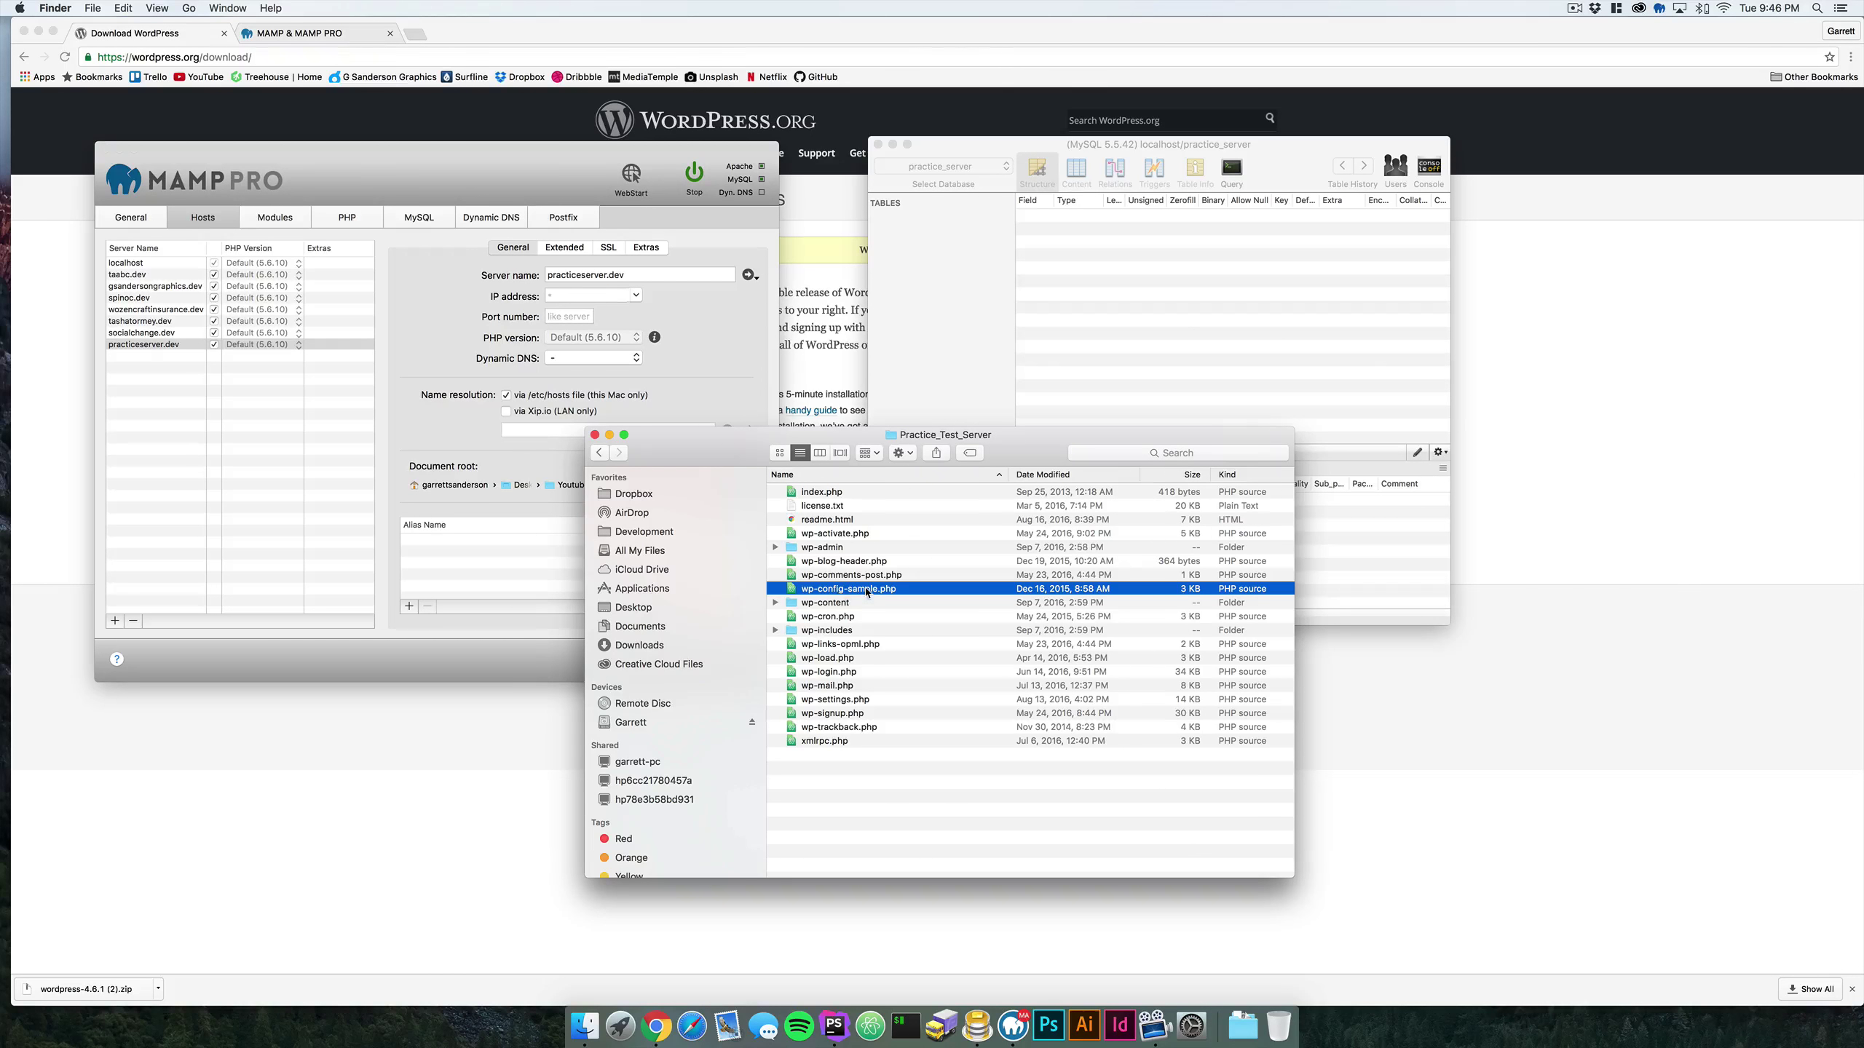
{"action": "left_click_drag", "start_coordinate": [860, 593], "coordinate": [870, 1025]}
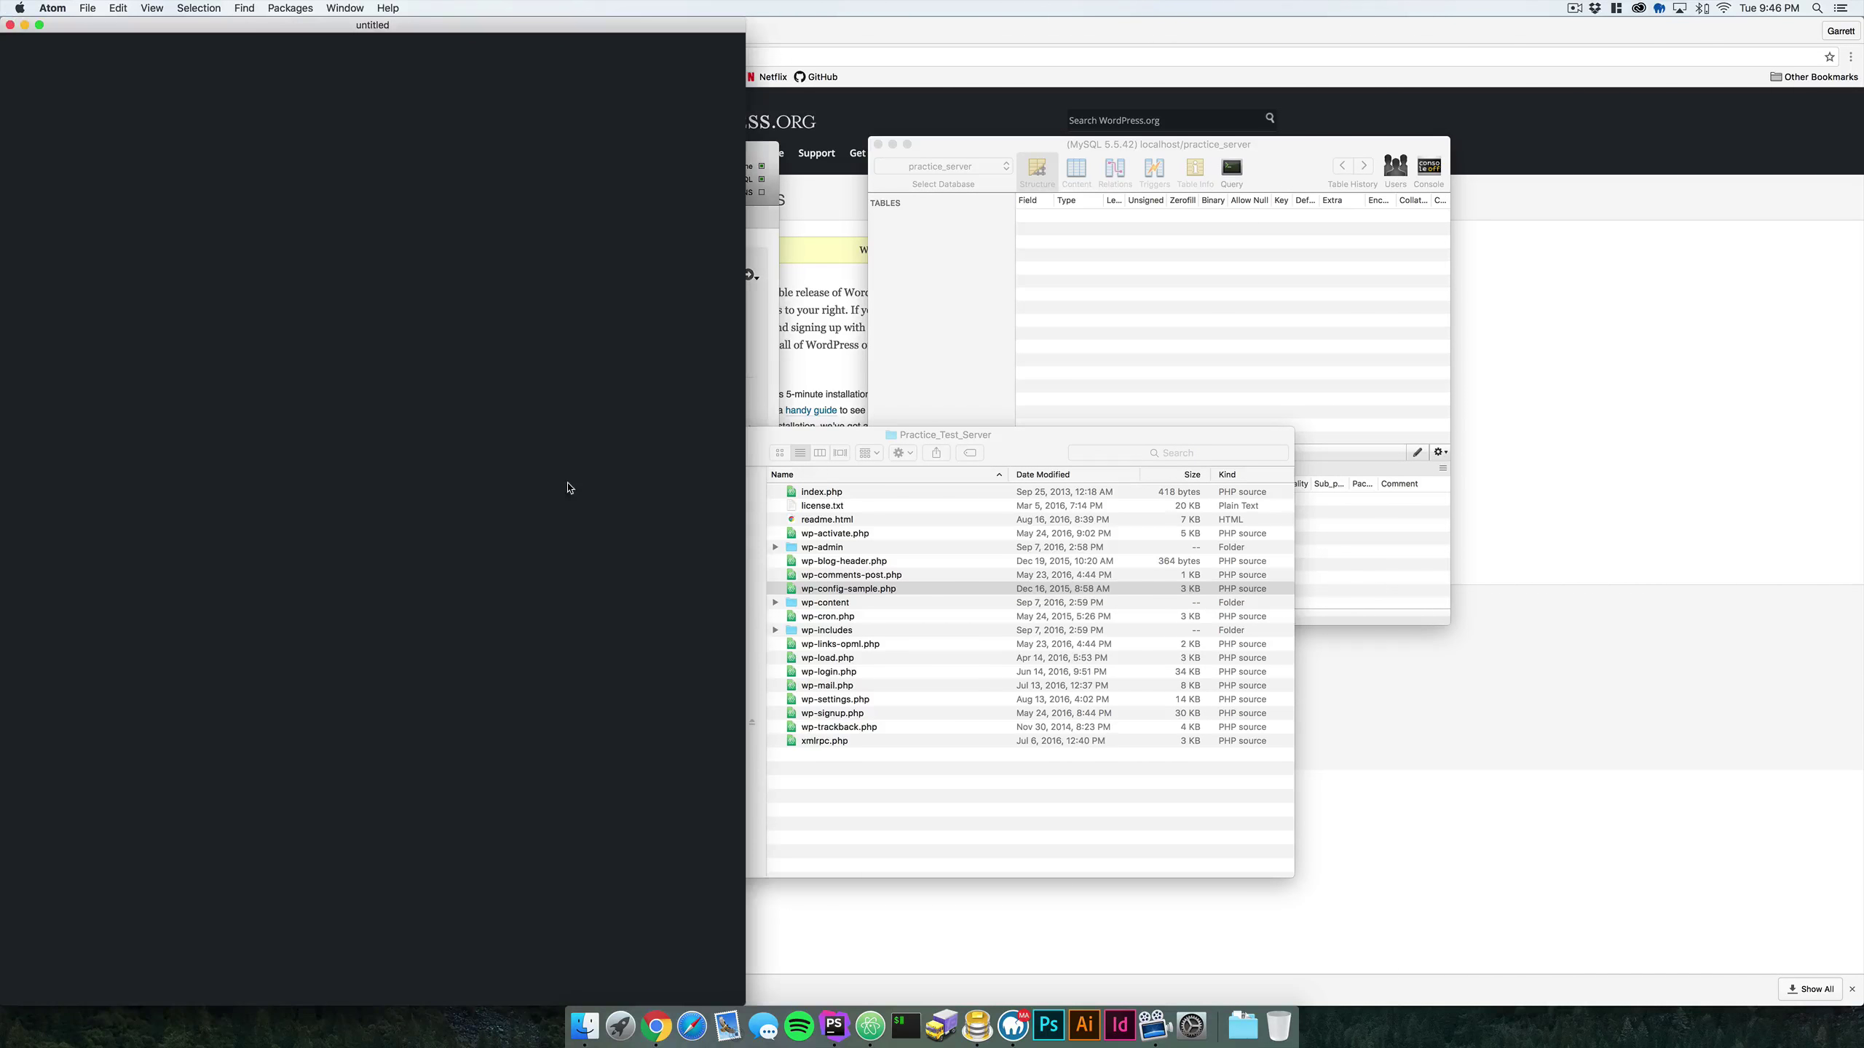
- Set the database name to practice_server and the username to root in the config file
{"action": "left_click_drag", "start_coordinate": [747, 367], "coordinate": [781, 368]}
{"action": "left_click", "coordinate": [406, 407]}
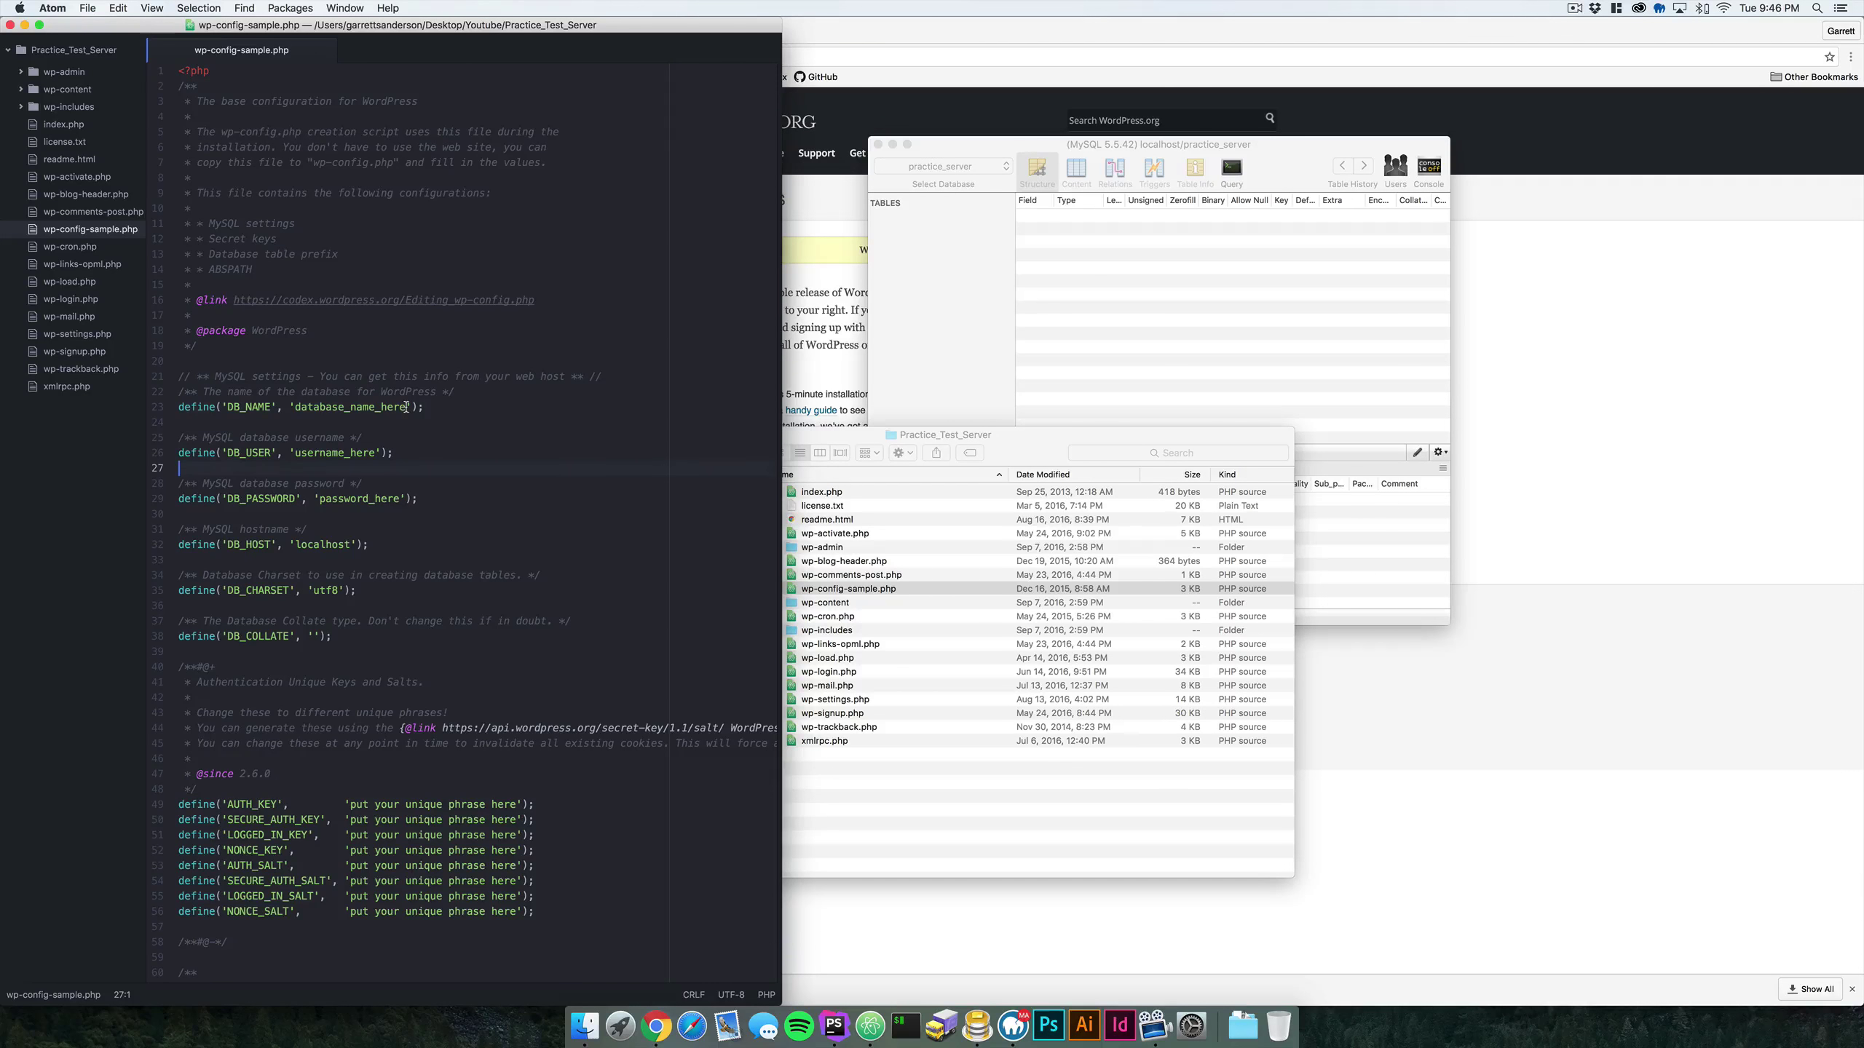
{"action": "left_click", "coordinate": [526, 452]}
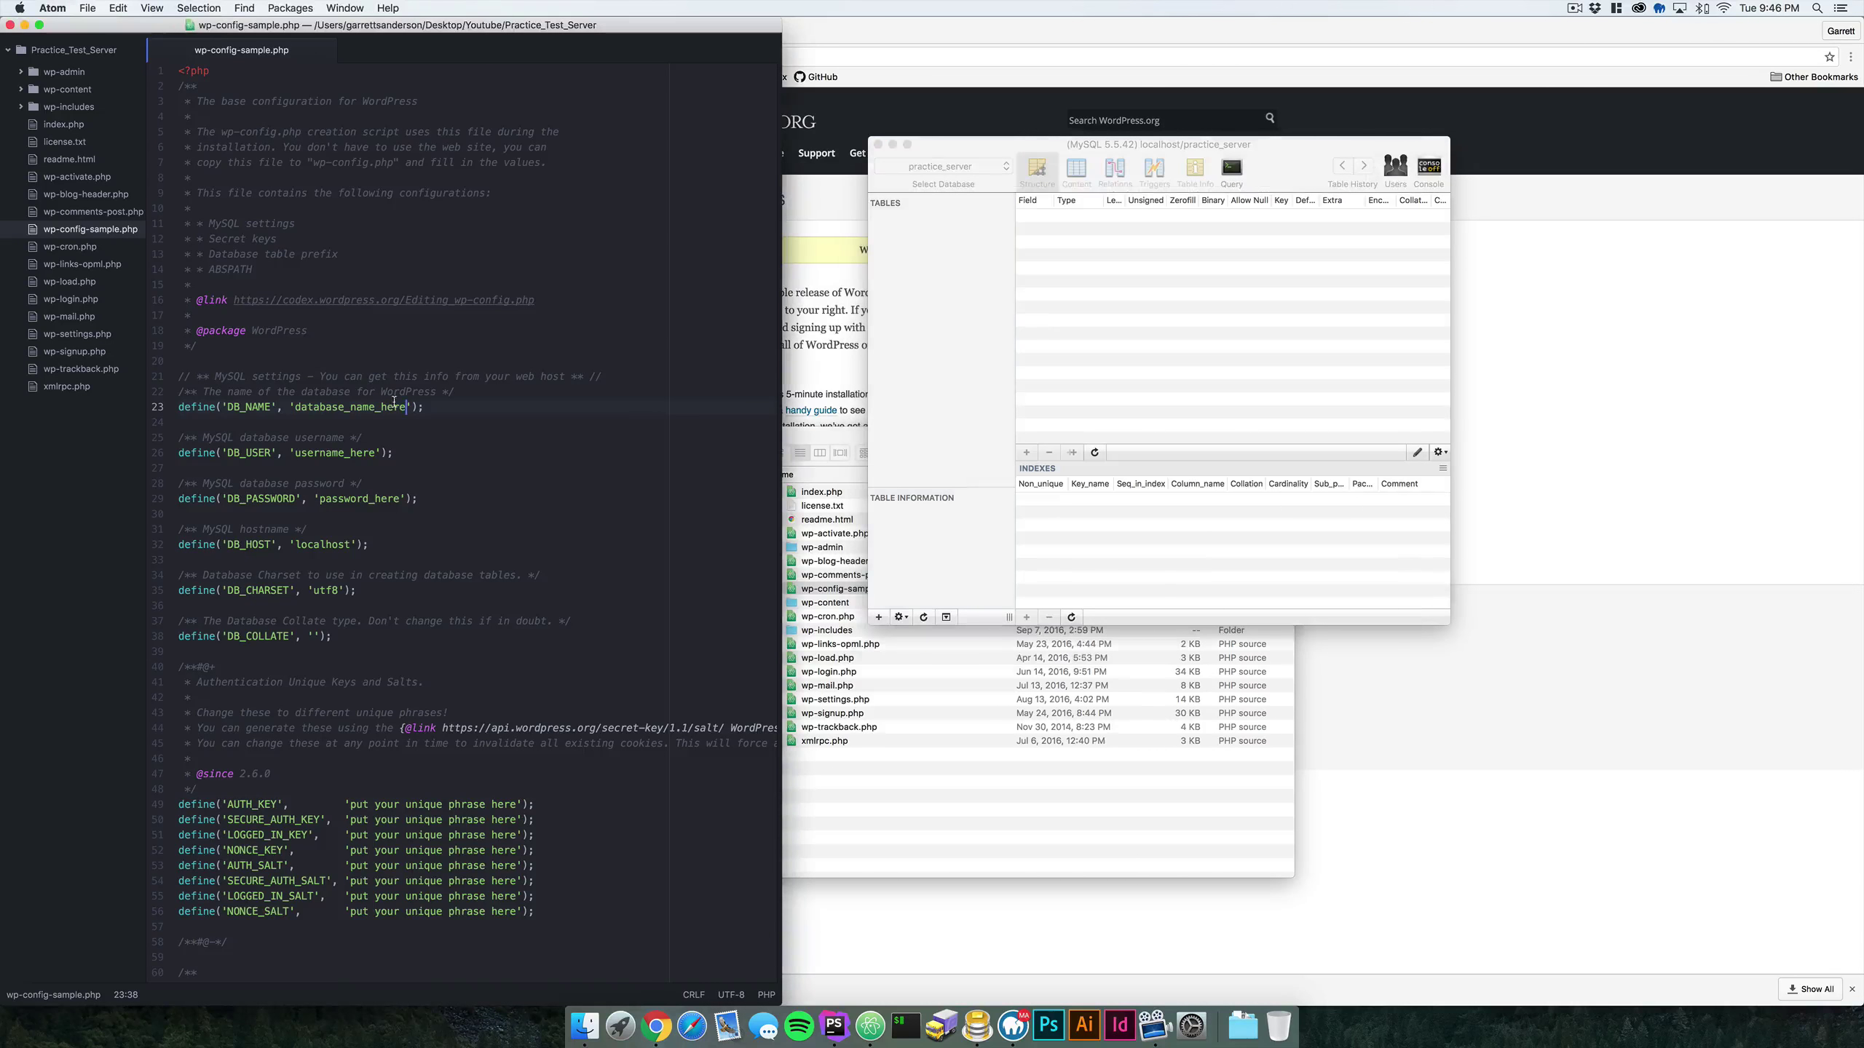
{"action": "left_click_drag", "start_coordinate": [405, 407], "coordinate": [294, 407]}
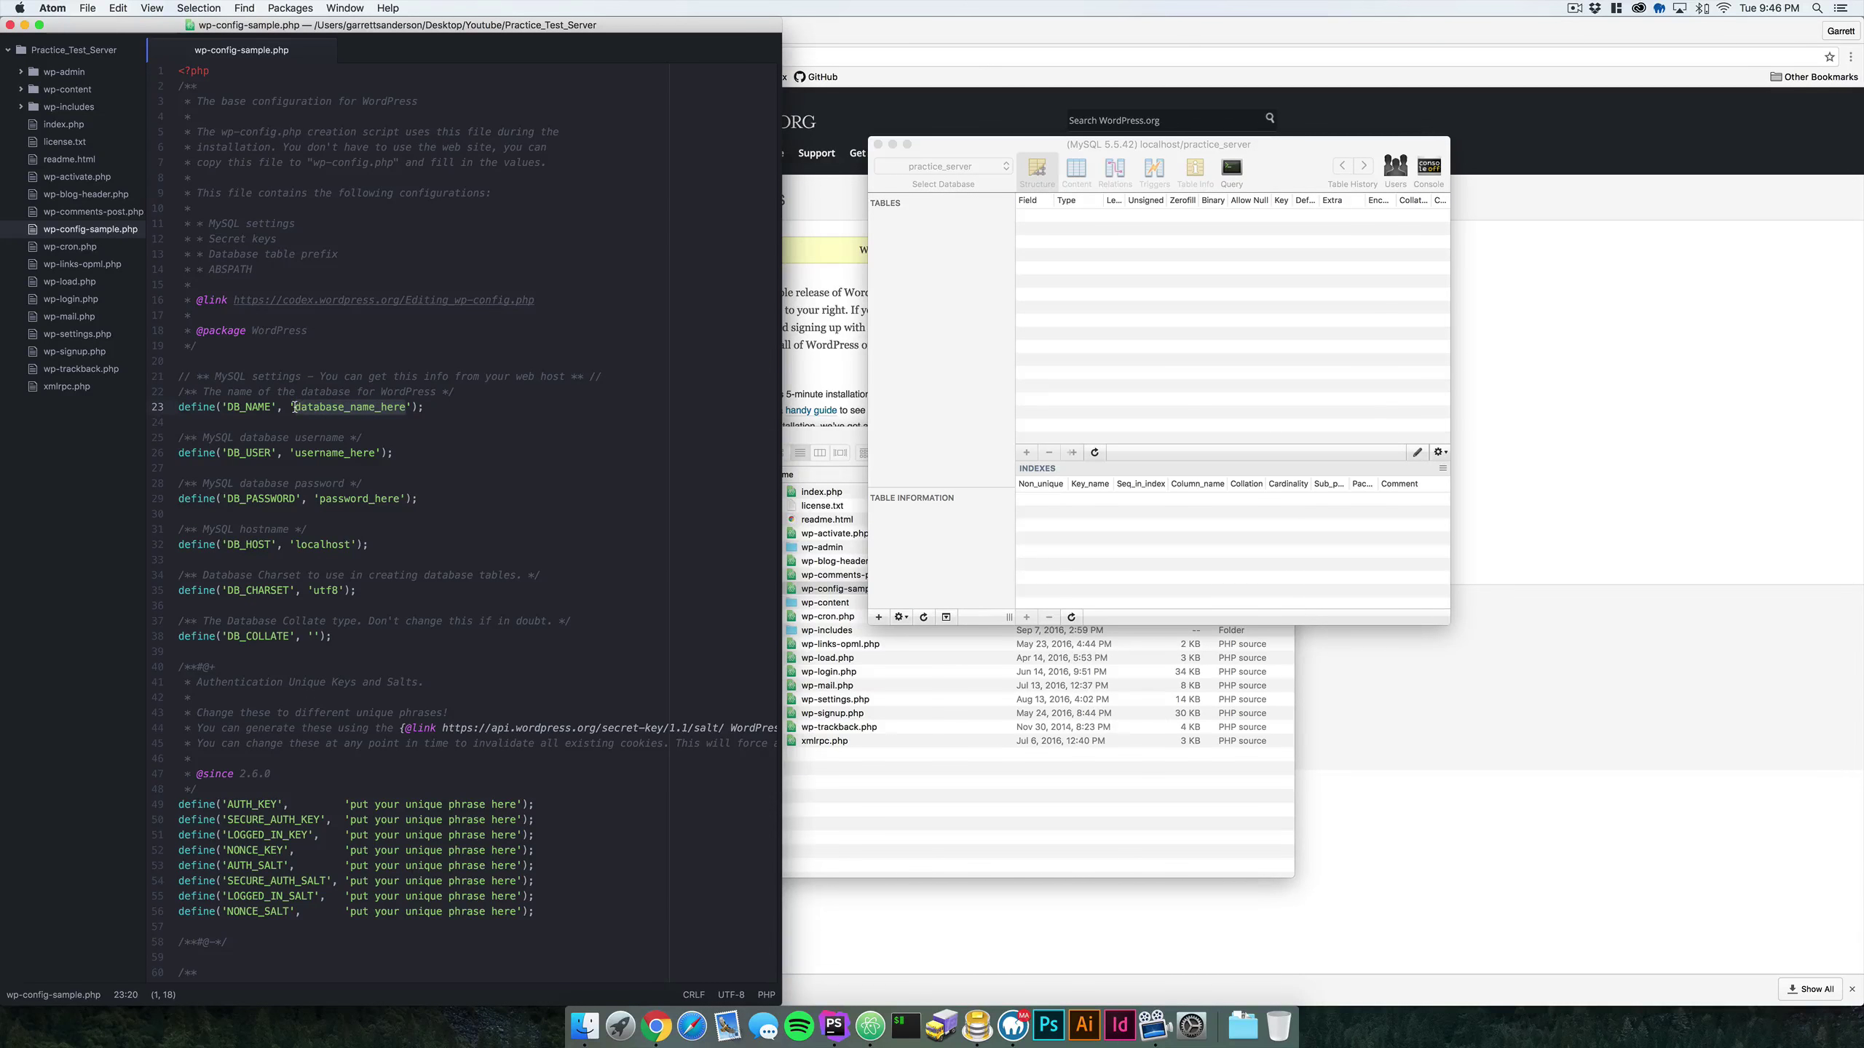
{"action": "type", "text": "practice_se"}
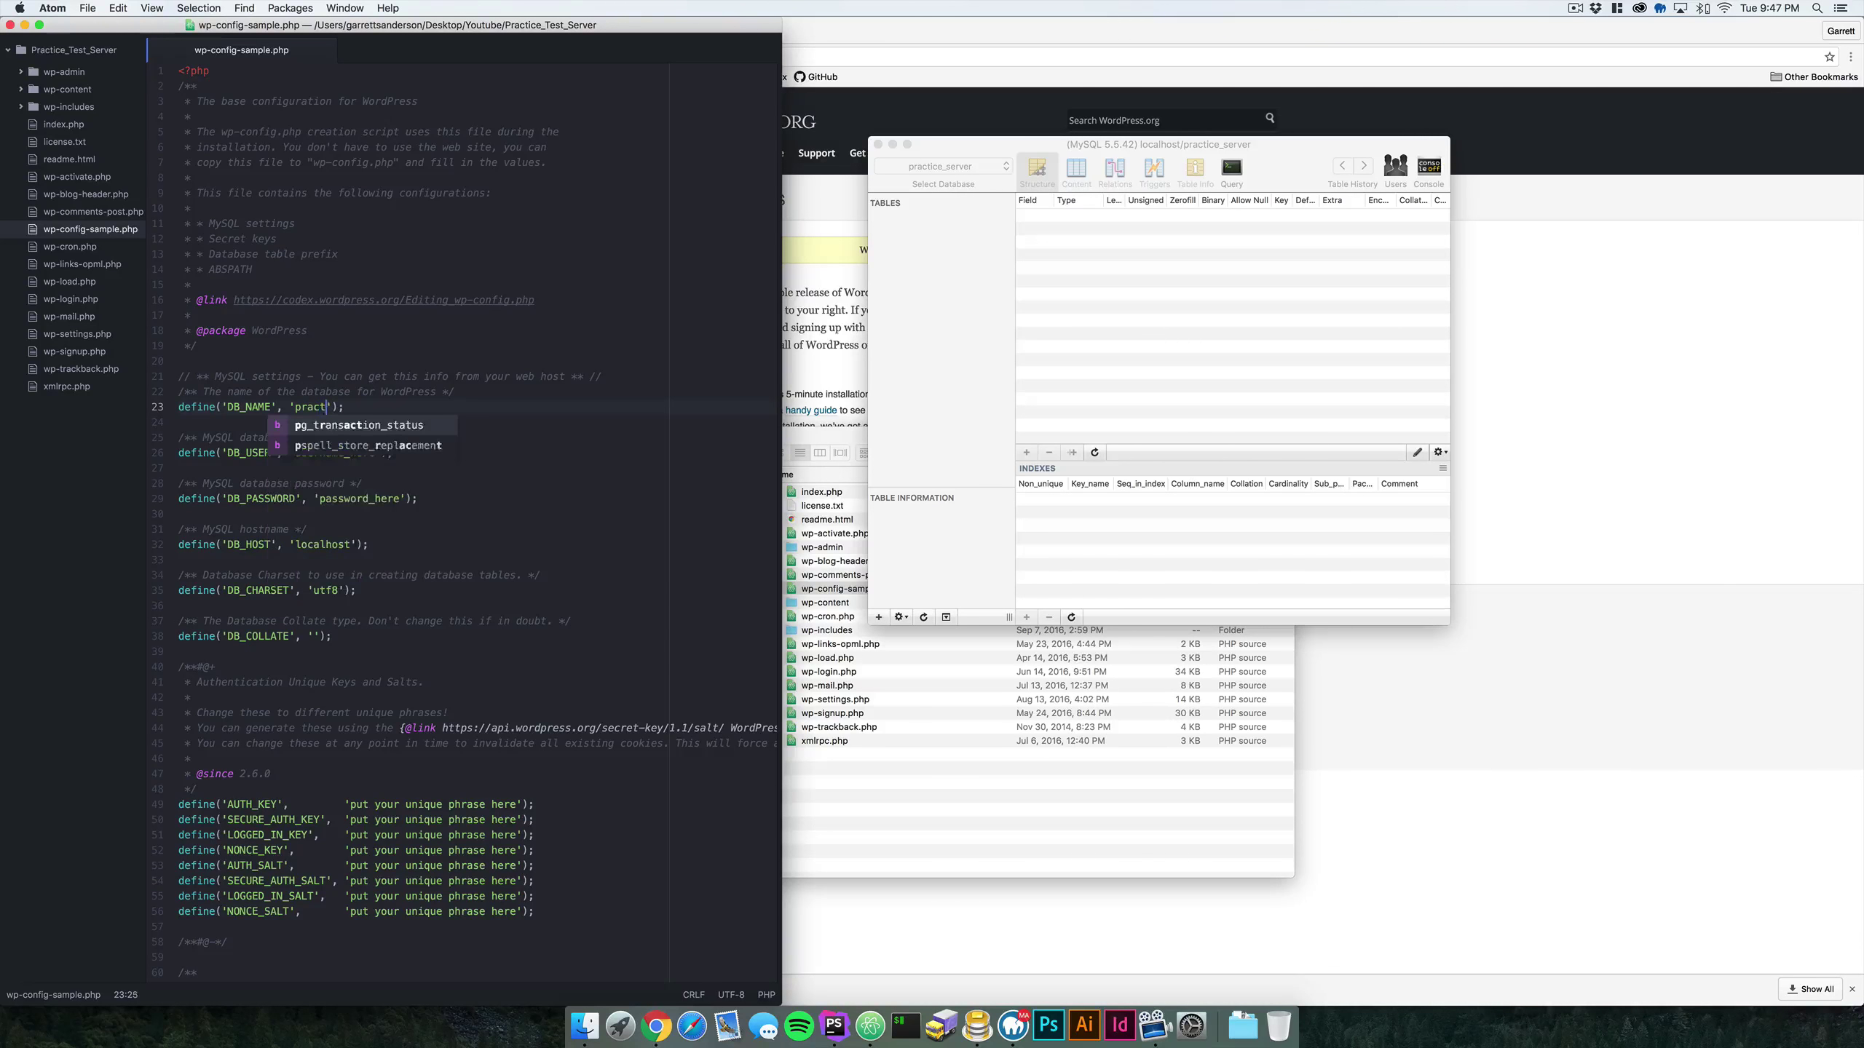
{"action": "type", "text": "rver"}
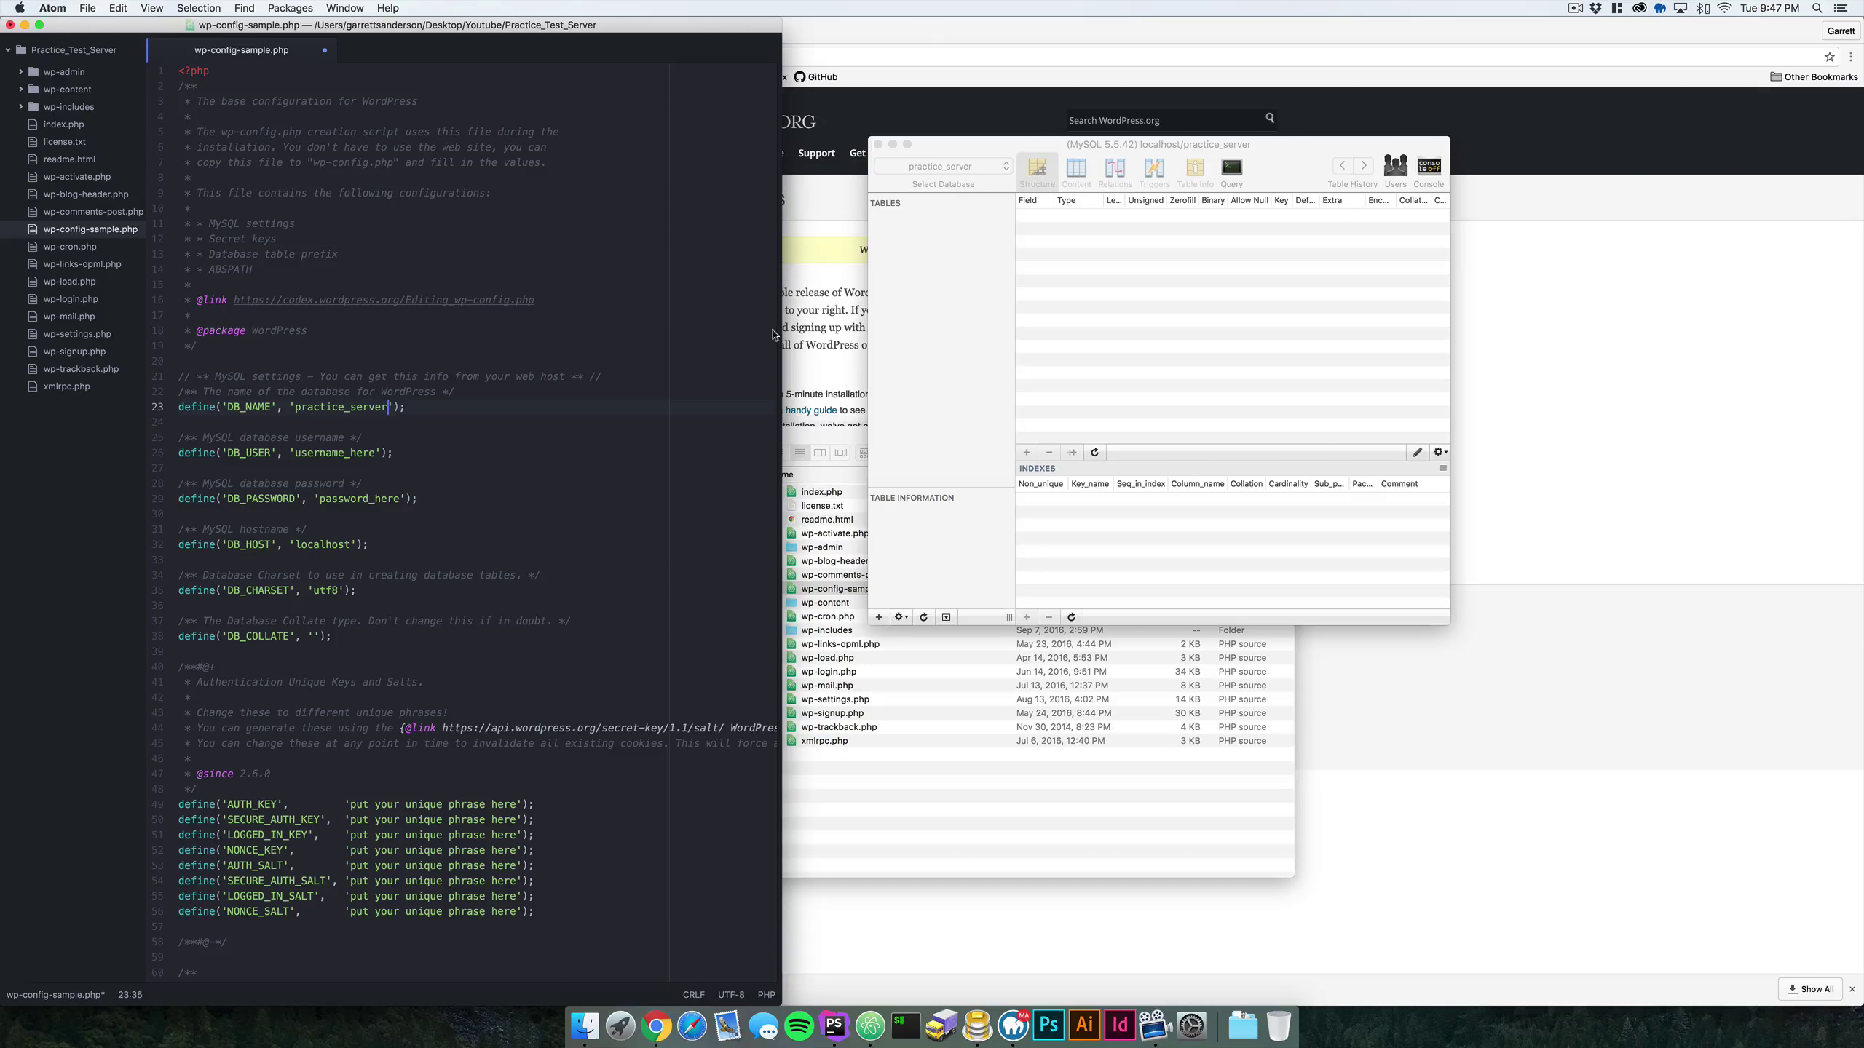
{"action": "left_click_drag", "start_coordinate": [374, 453], "coordinate": [294, 454]}
{"action": "type", "text": "root"}
{"action": "left_click", "coordinate": [403, 438]}
{"action": "left_click_drag", "start_coordinate": [399, 499], "coordinate": [321, 500]}
{"action": "type", "text": "root"}
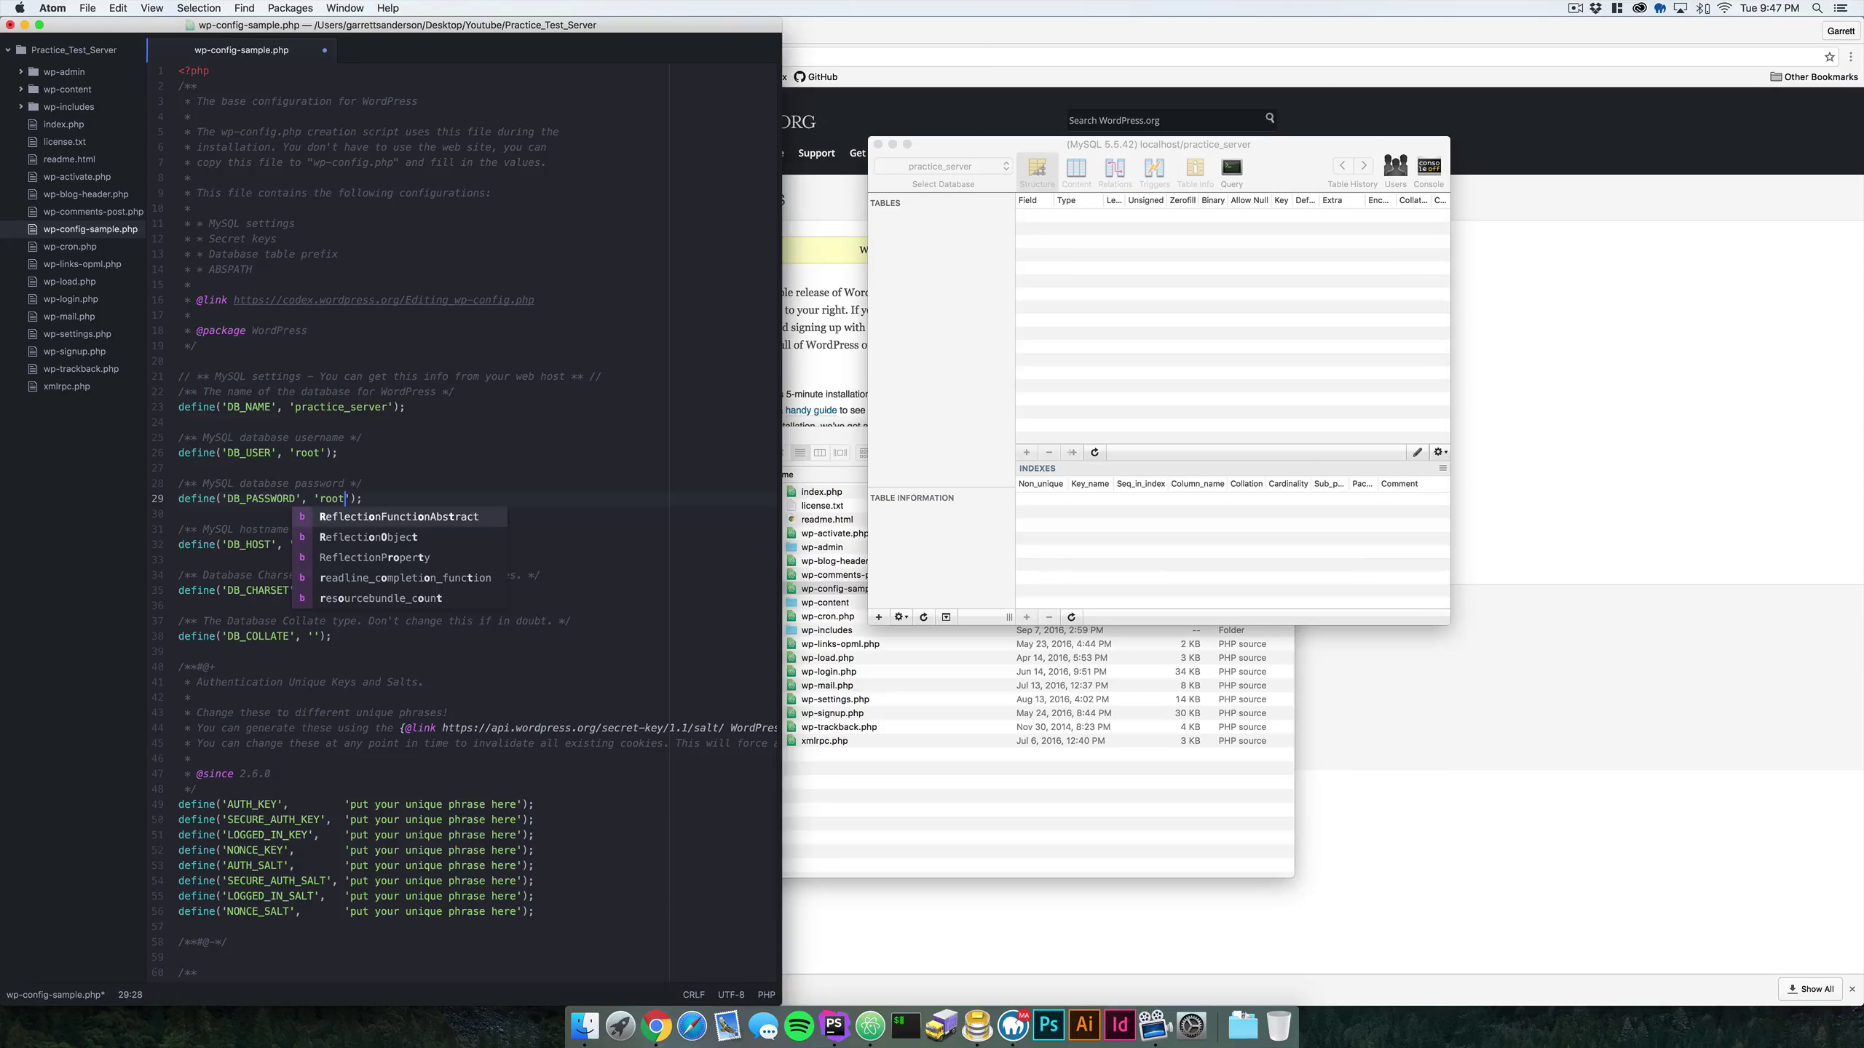
{"action": "key", "text": "Escape"}
{"action": "left_click", "coordinate": [372, 545]}
{"action": "left_click", "coordinate": [378, 593]}
{"action": "key", "text": "super+s"}
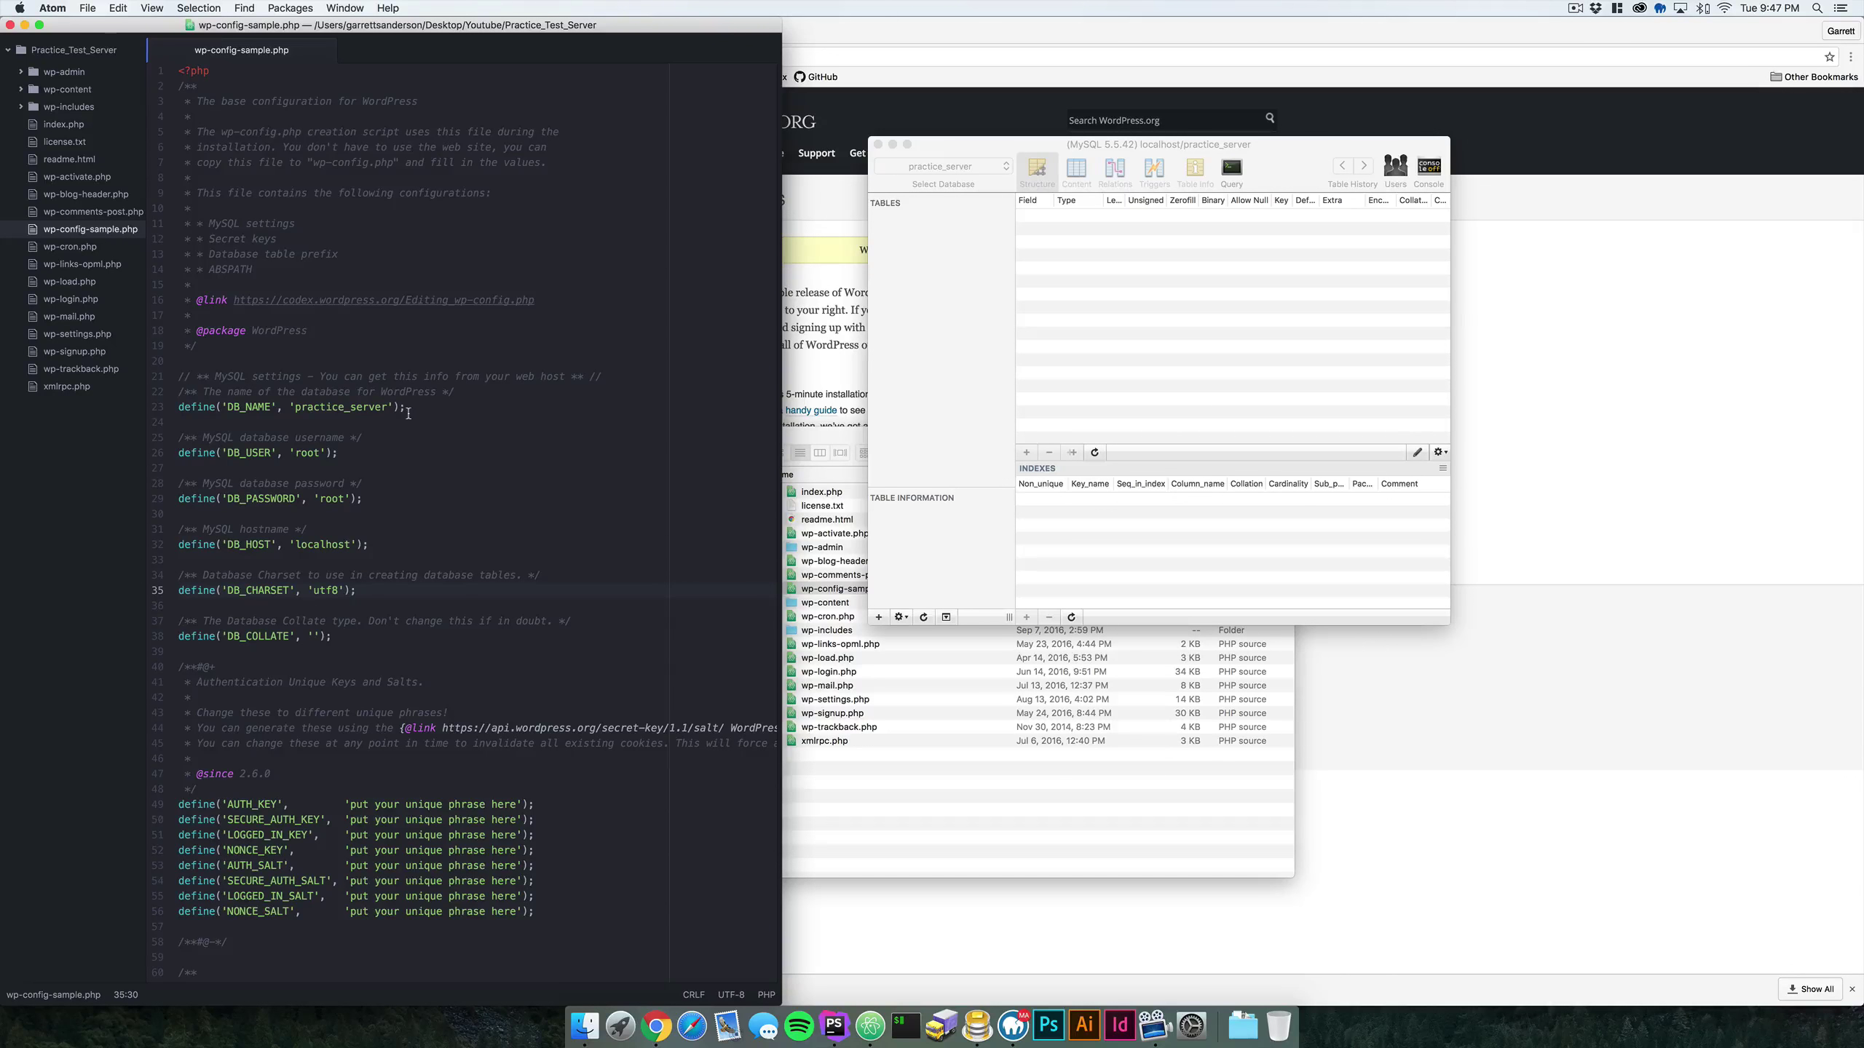
- Save the file as wp-config.php by dropping '-sample', then close Atom
{"action": "key", "text": "super+shift+s"}
{"action": "left_click", "coordinate": [376, 57]}
{"action": "key", "text": "BackSpace"}
{"action": "key", "text": "BackSpace"}
{"action": "key", "text": "BackSpace"}
{"action": "key", "text": "BackSpace"}
{"action": "key", "text": "BackSpace"}
{"action": "key", "text": "BackSpace"}
{"action": "key", "text": "BackSpace"}
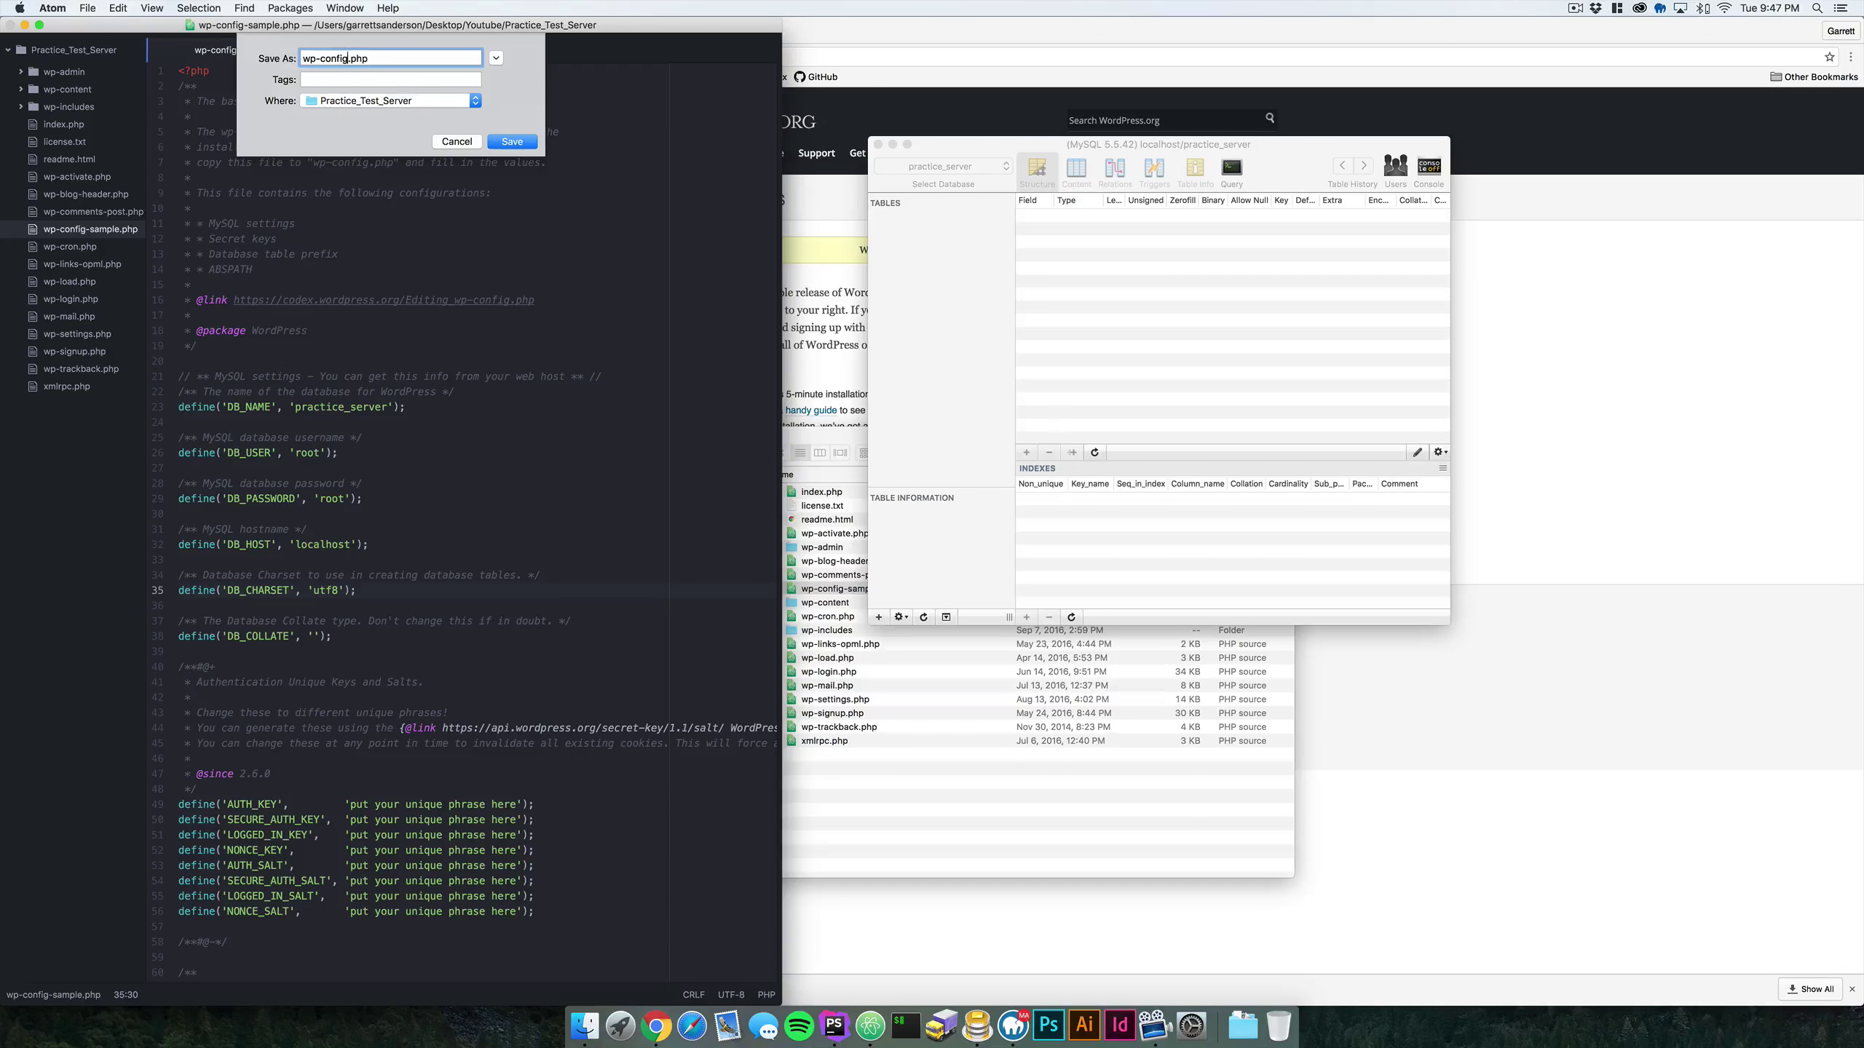
{"action": "key", "text": "Return"}
{"action": "left_click", "coordinate": [9, 25]}
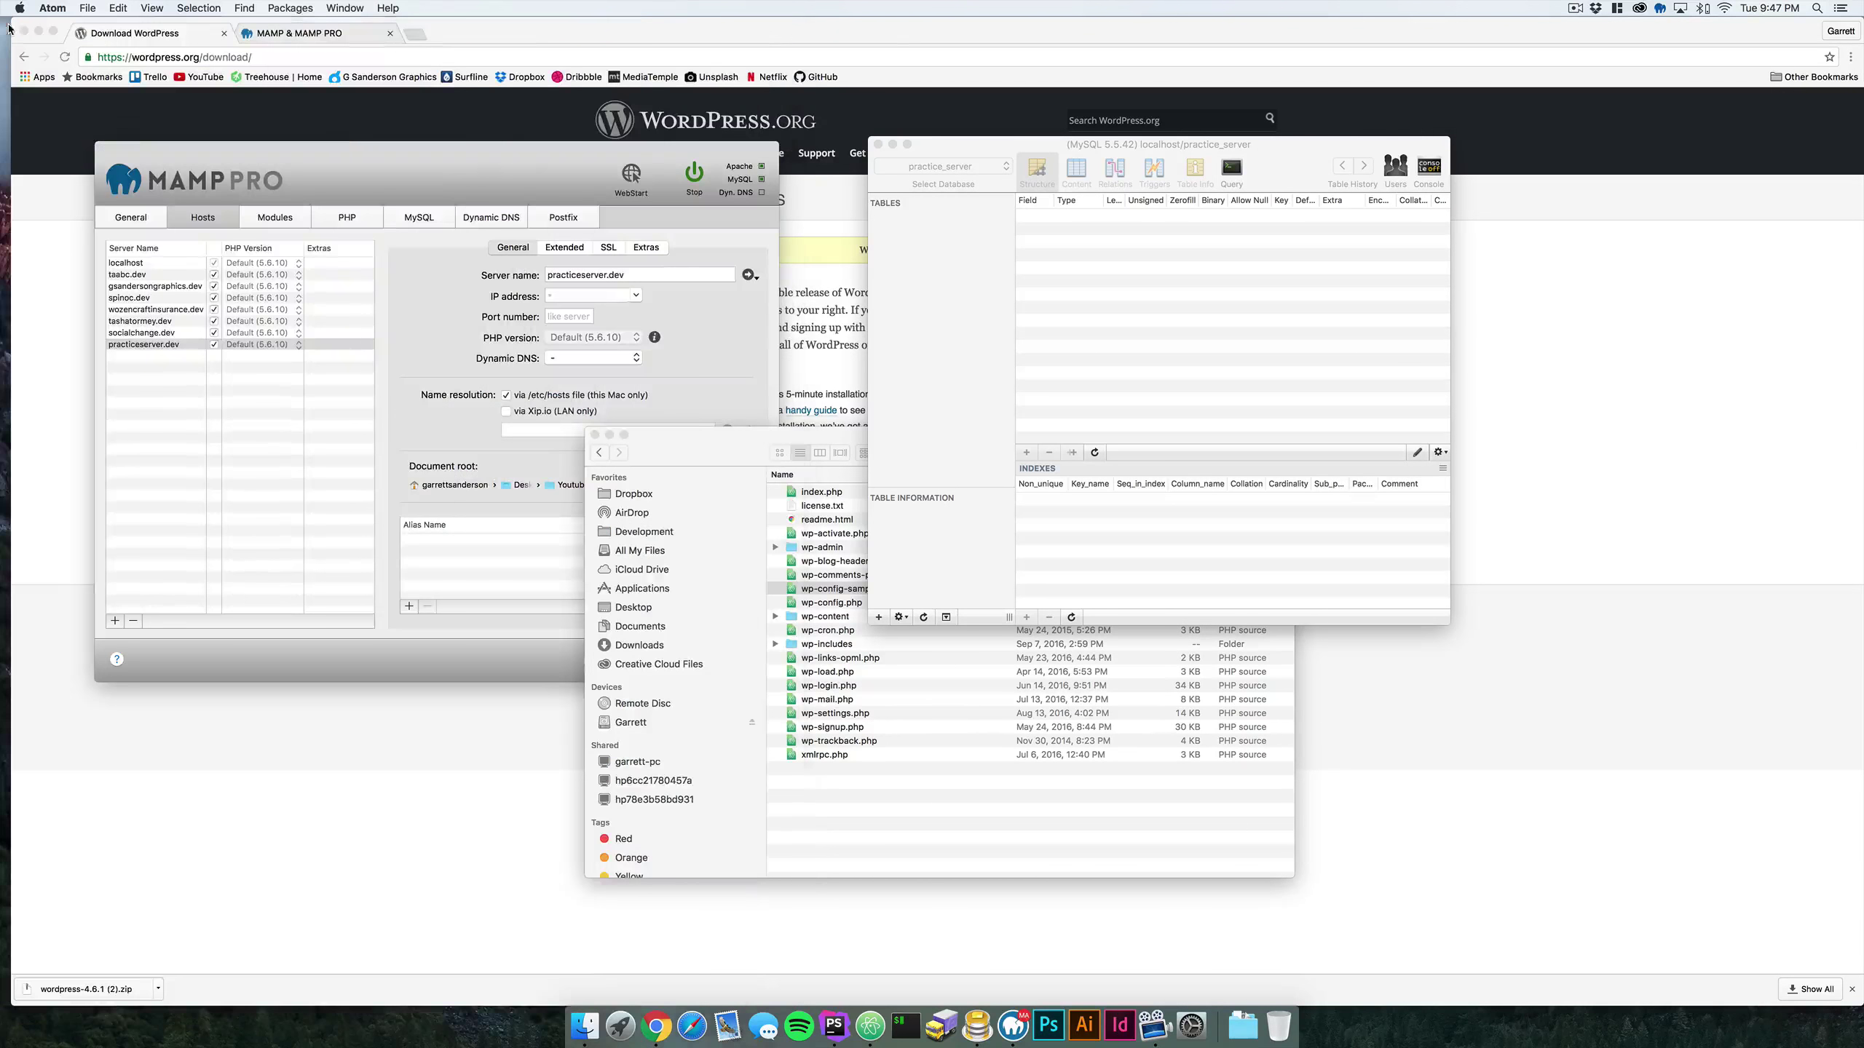
- Open practiceserver.dev from MAMP PRO in a new browser tab and continue the installer in English
{"action": "left_click", "coordinate": [1606, 564]}
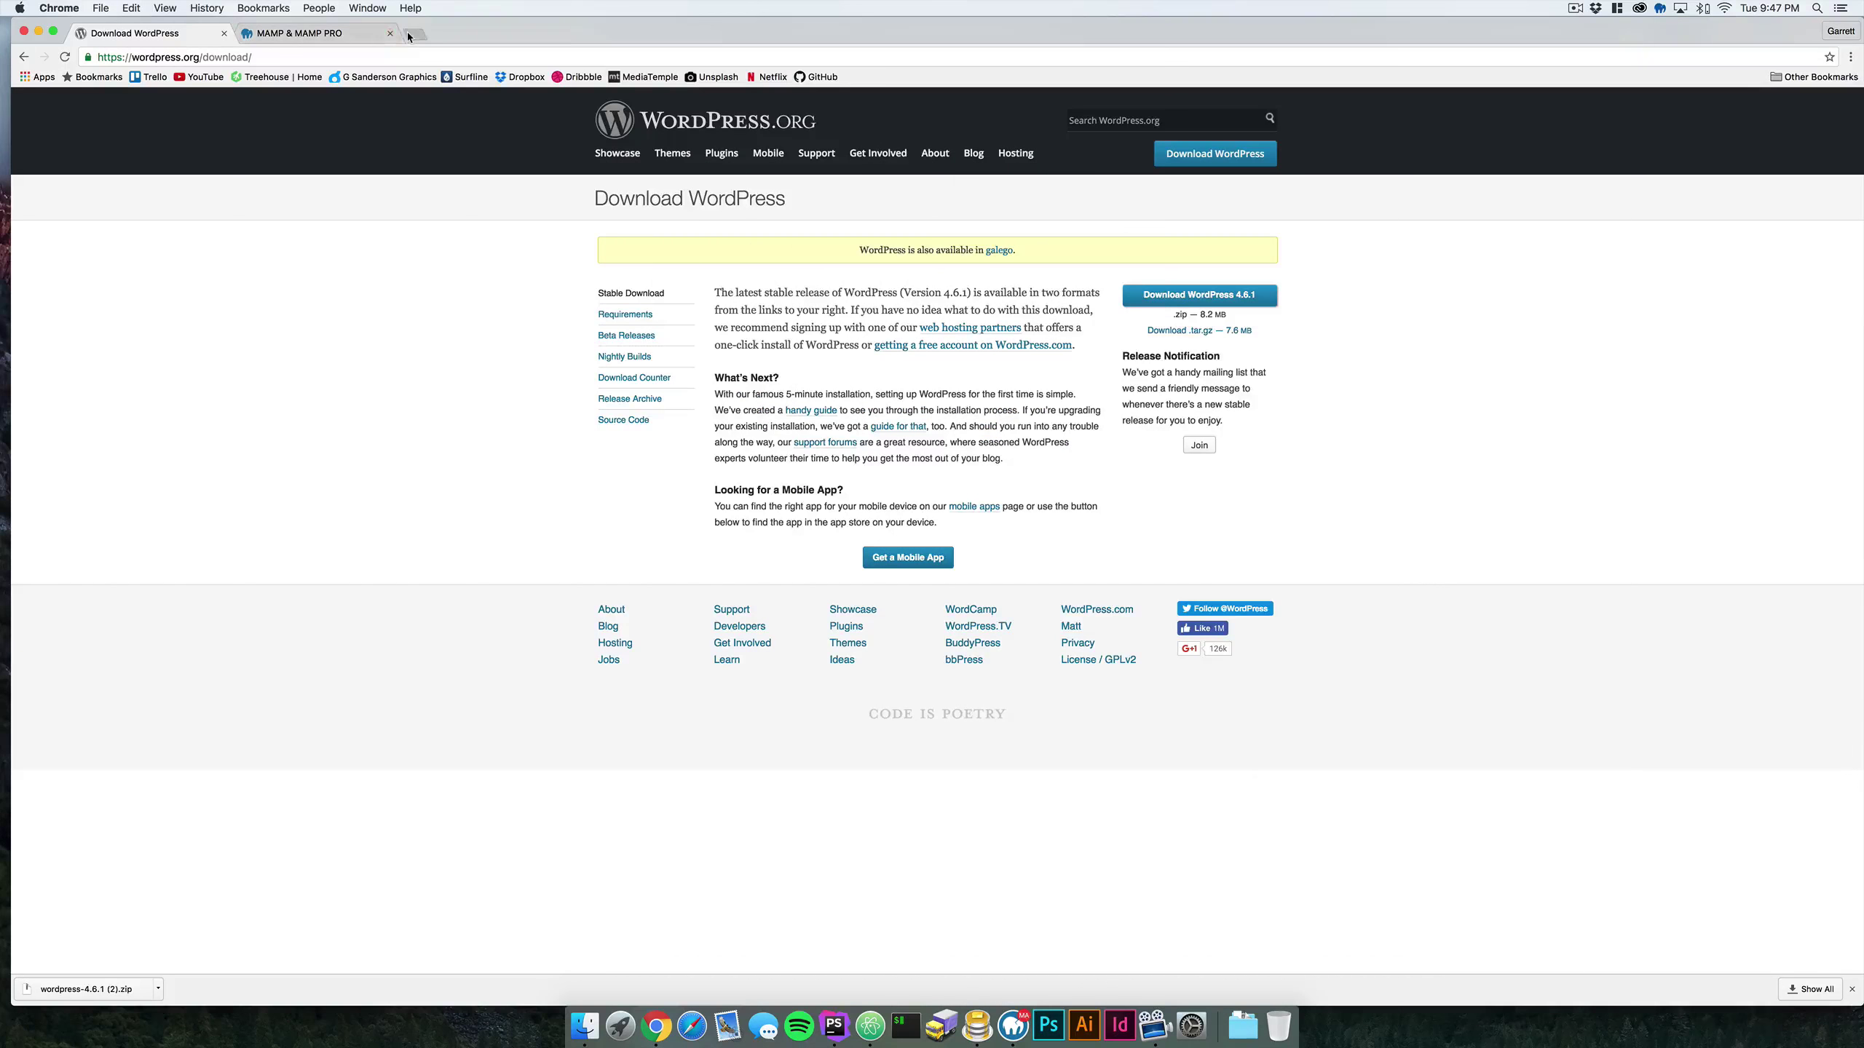
{"action": "left_click", "coordinate": [414, 34]}
{"action": "left_click", "coordinate": [1014, 1026]}
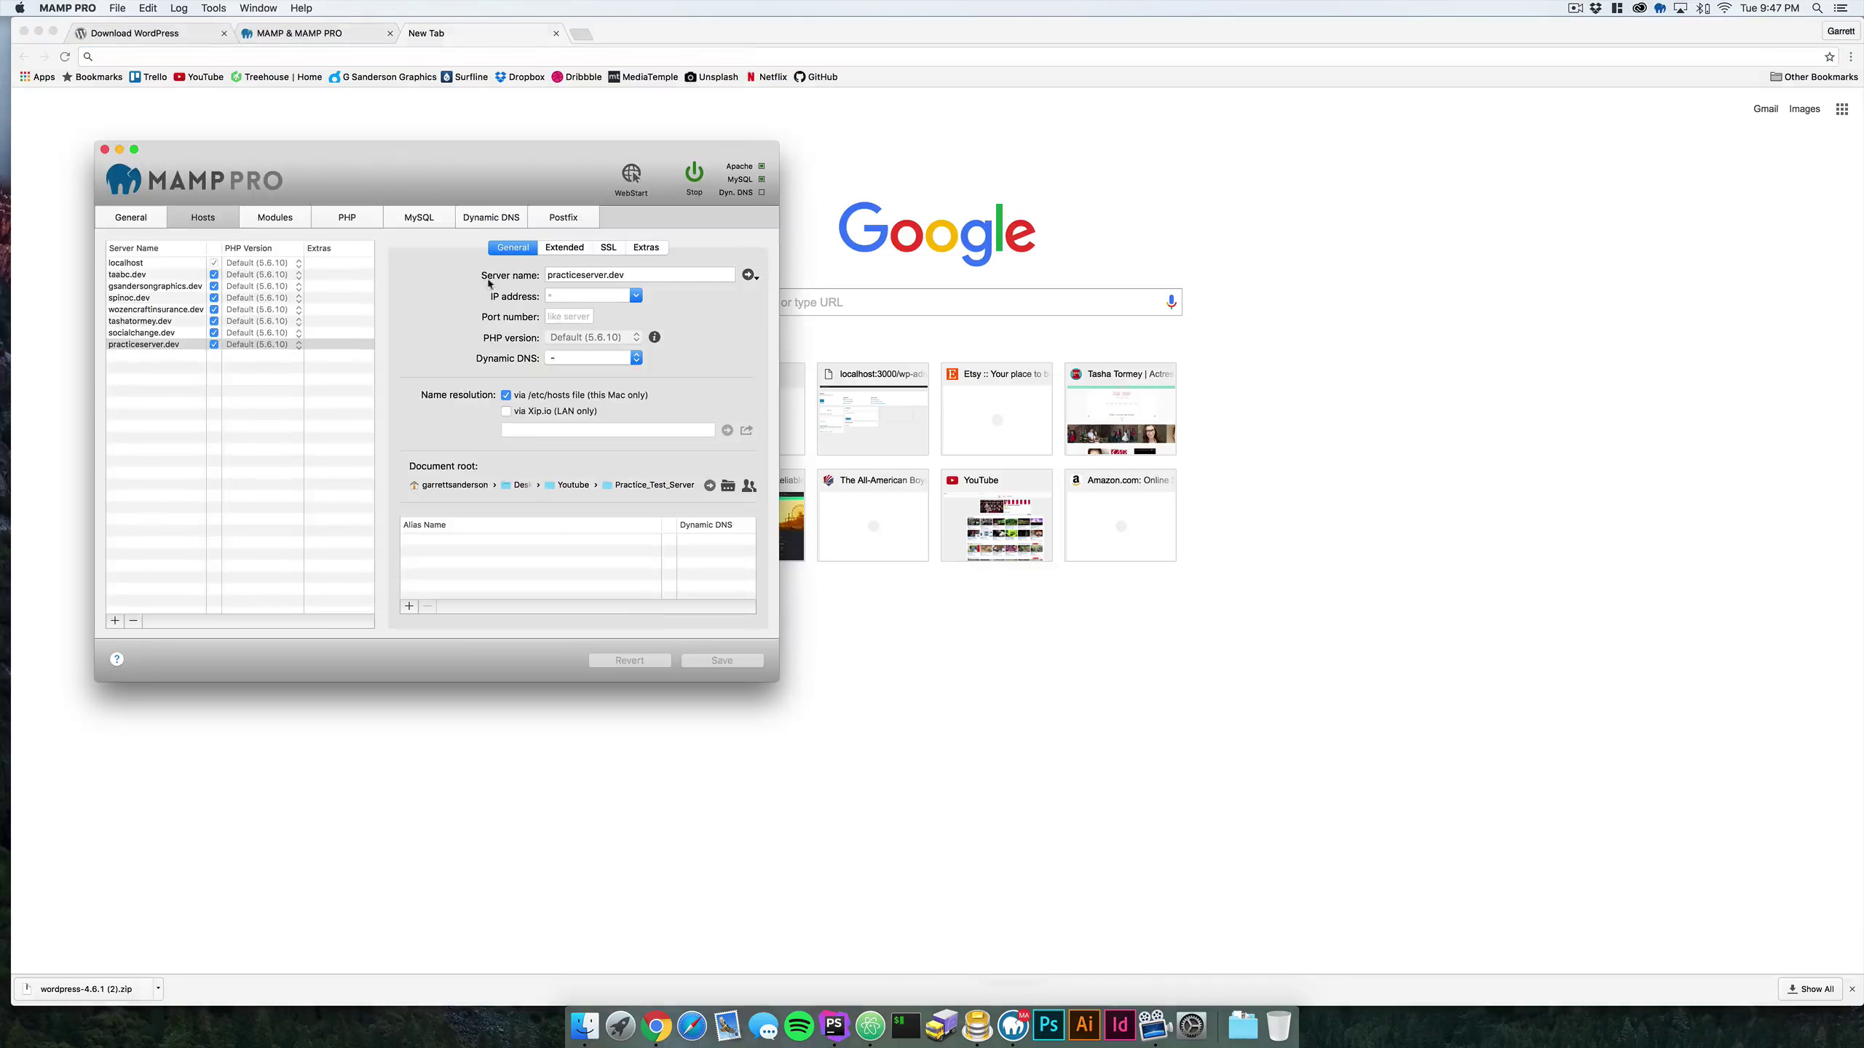
{"action": "left_click", "coordinate": [748, 276]}
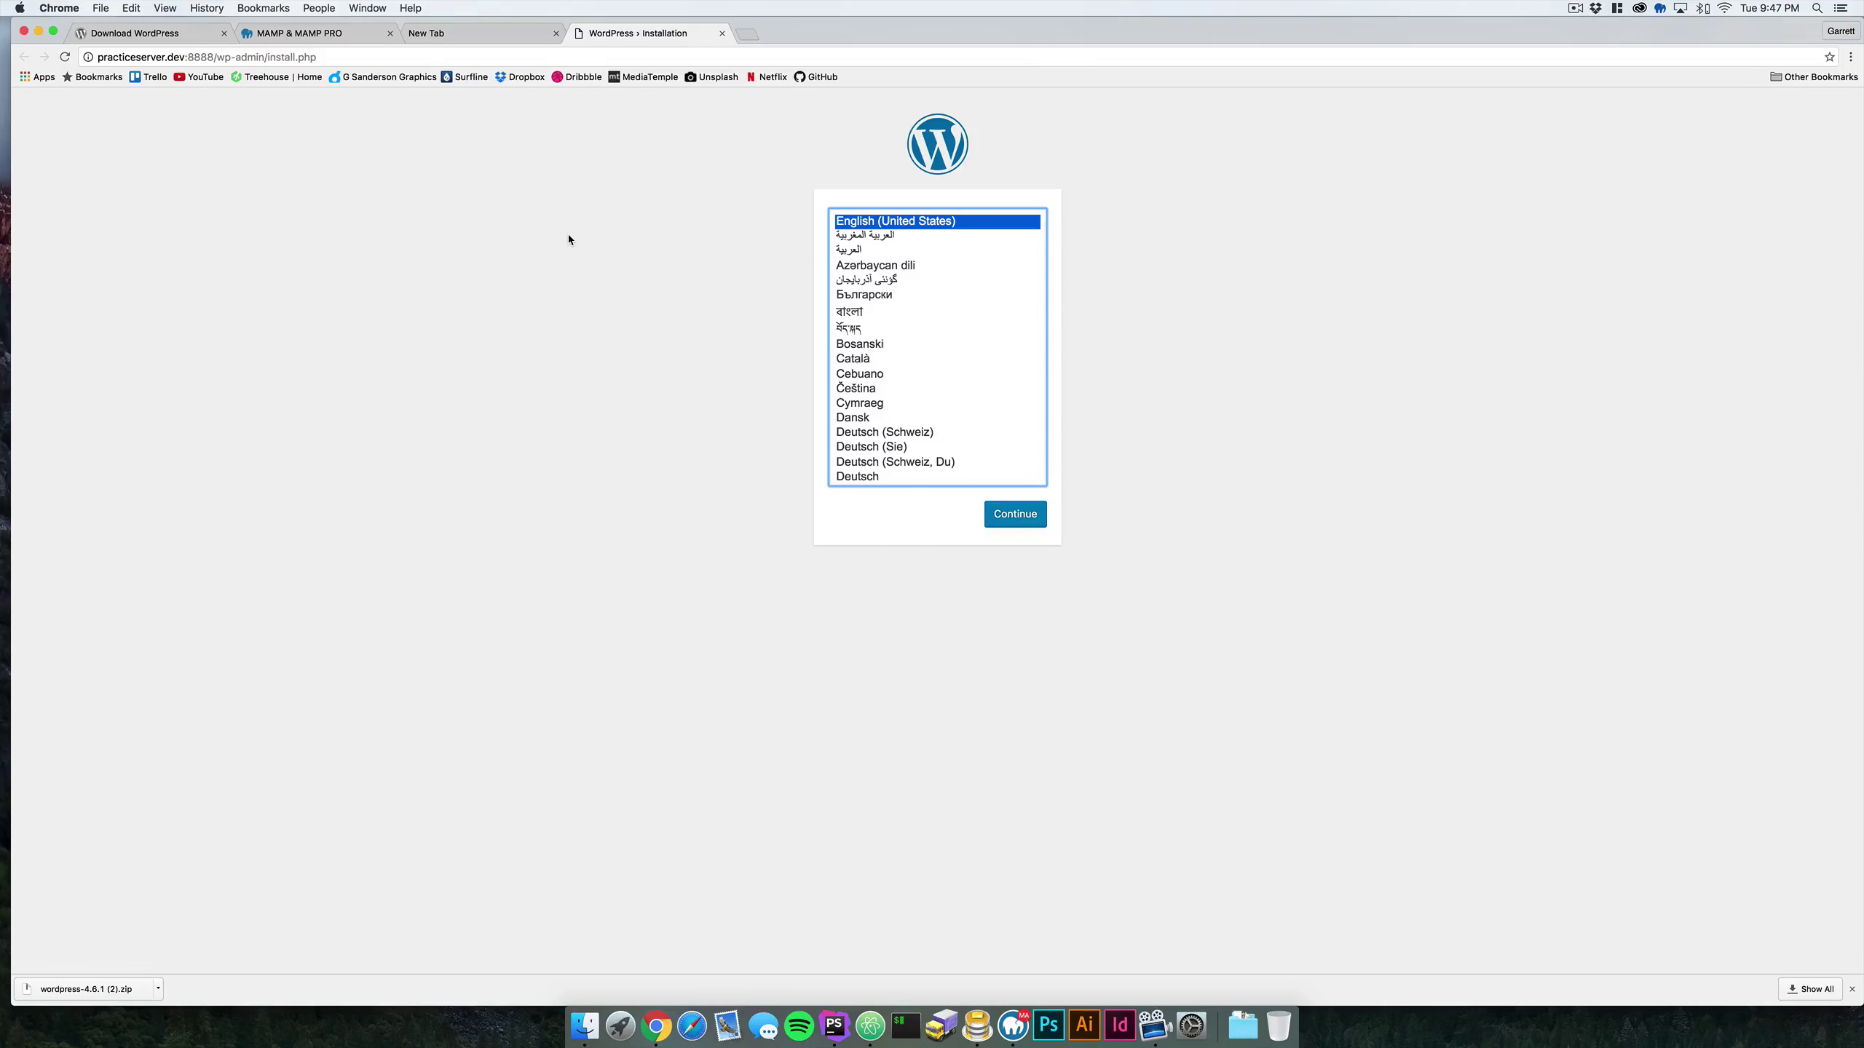
{"action": "left_click", "coordinate": [1016, 515]}
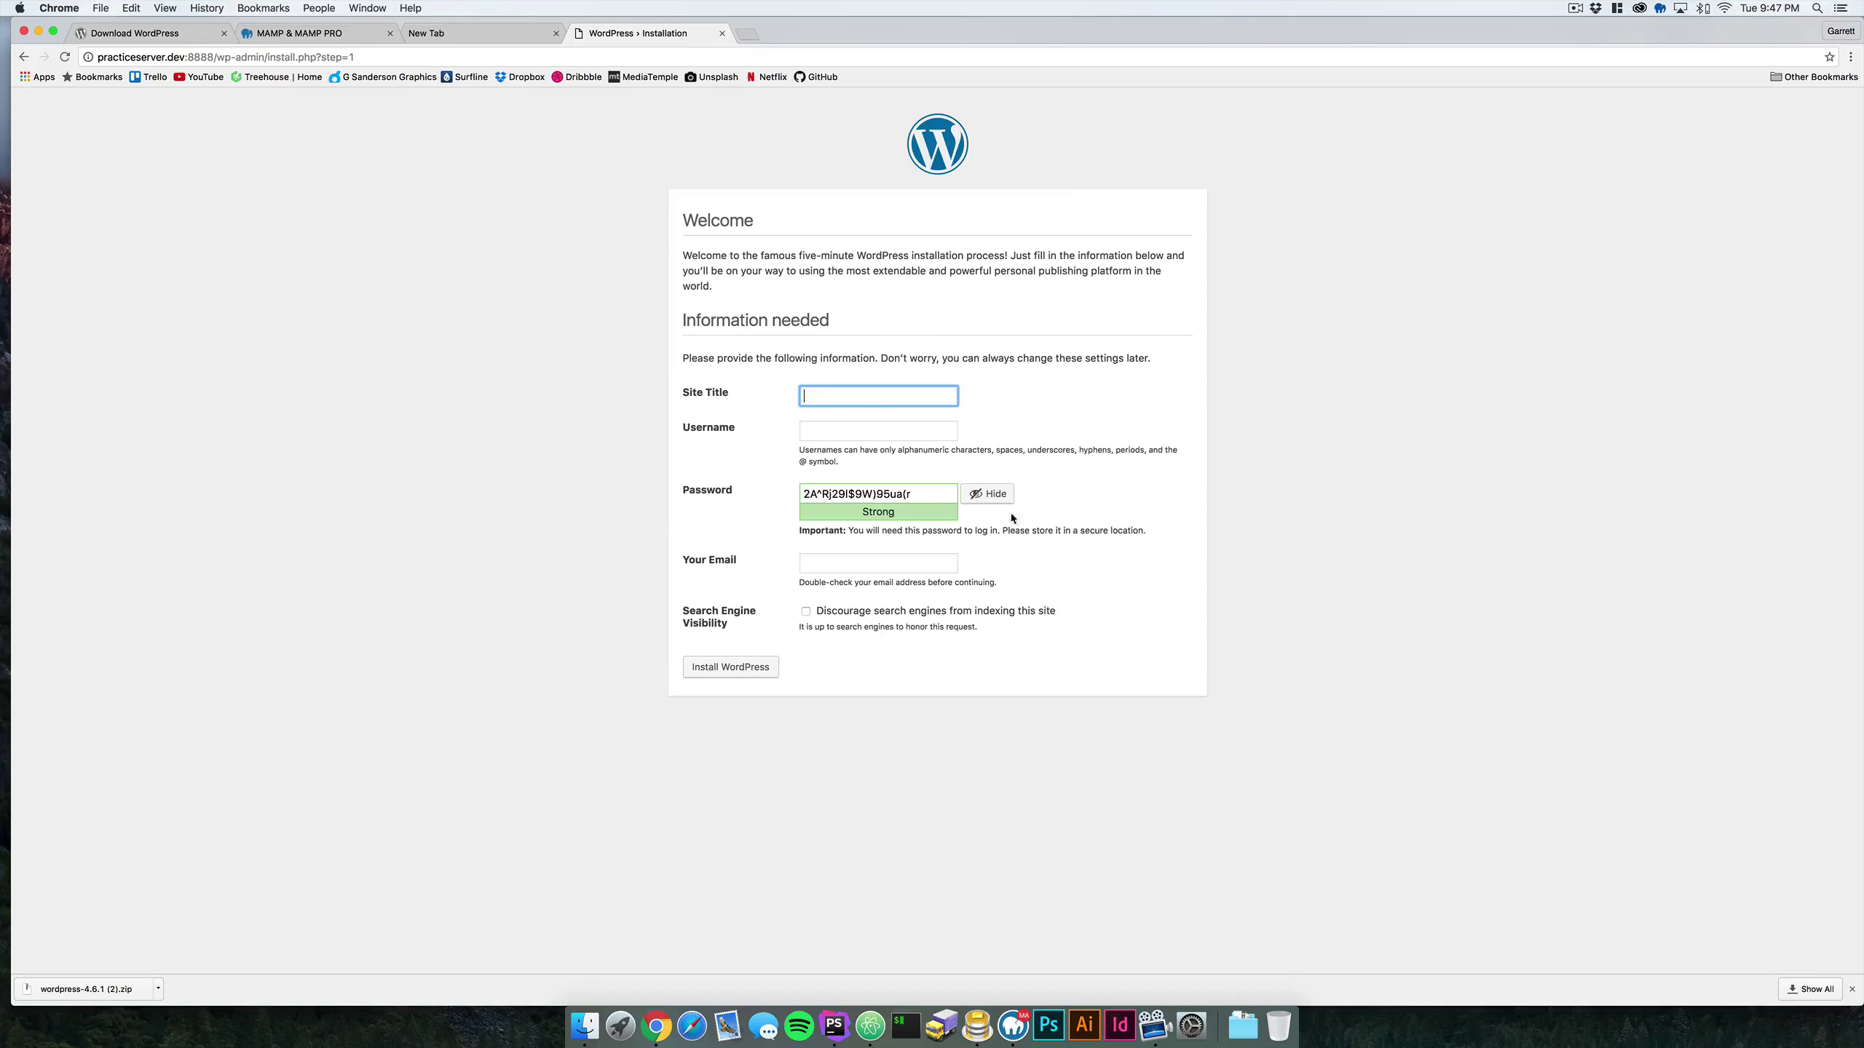
- Enter site title Practice, username thegrid, a confirmed weak password and the admin e-mail, then install
{"action": "key", "text": "Tab"}
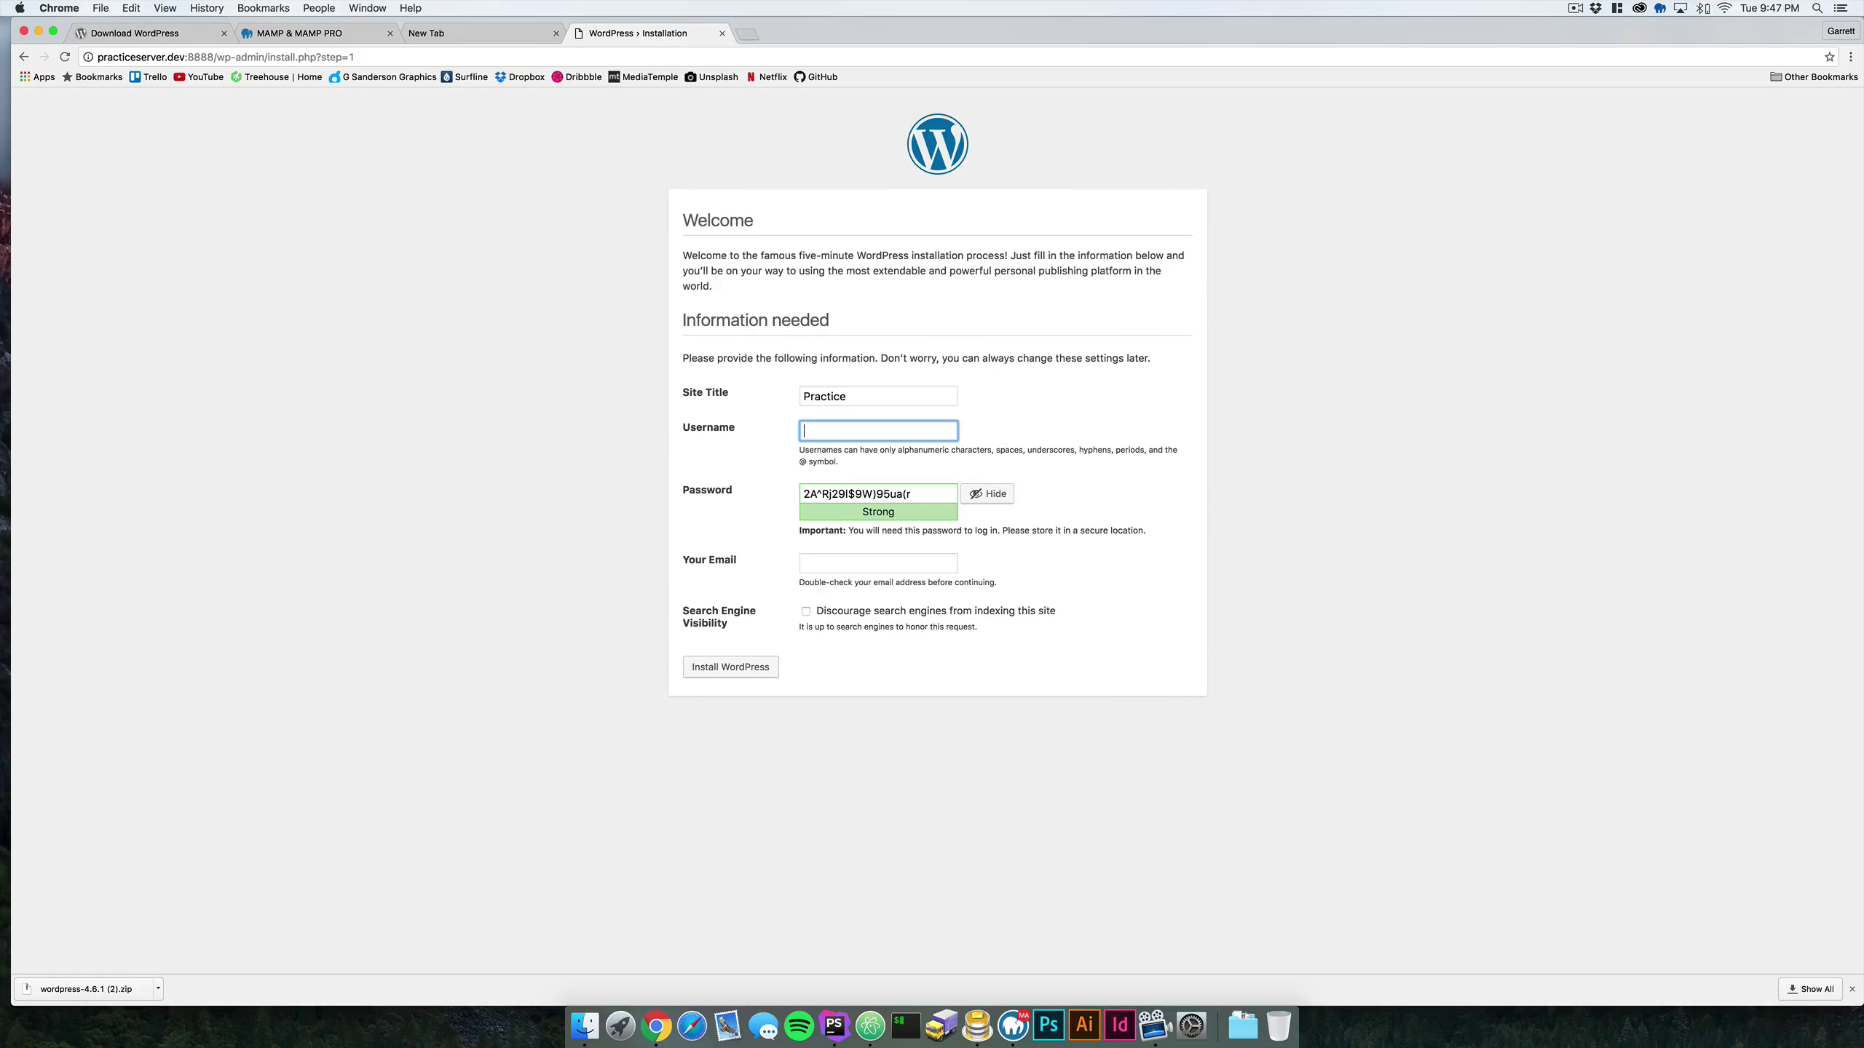
{"action": "key", "text": "BackSpace"}
{"action": "key", "text": "BackSpace"}
{"action": "key", "text": "Tab"}
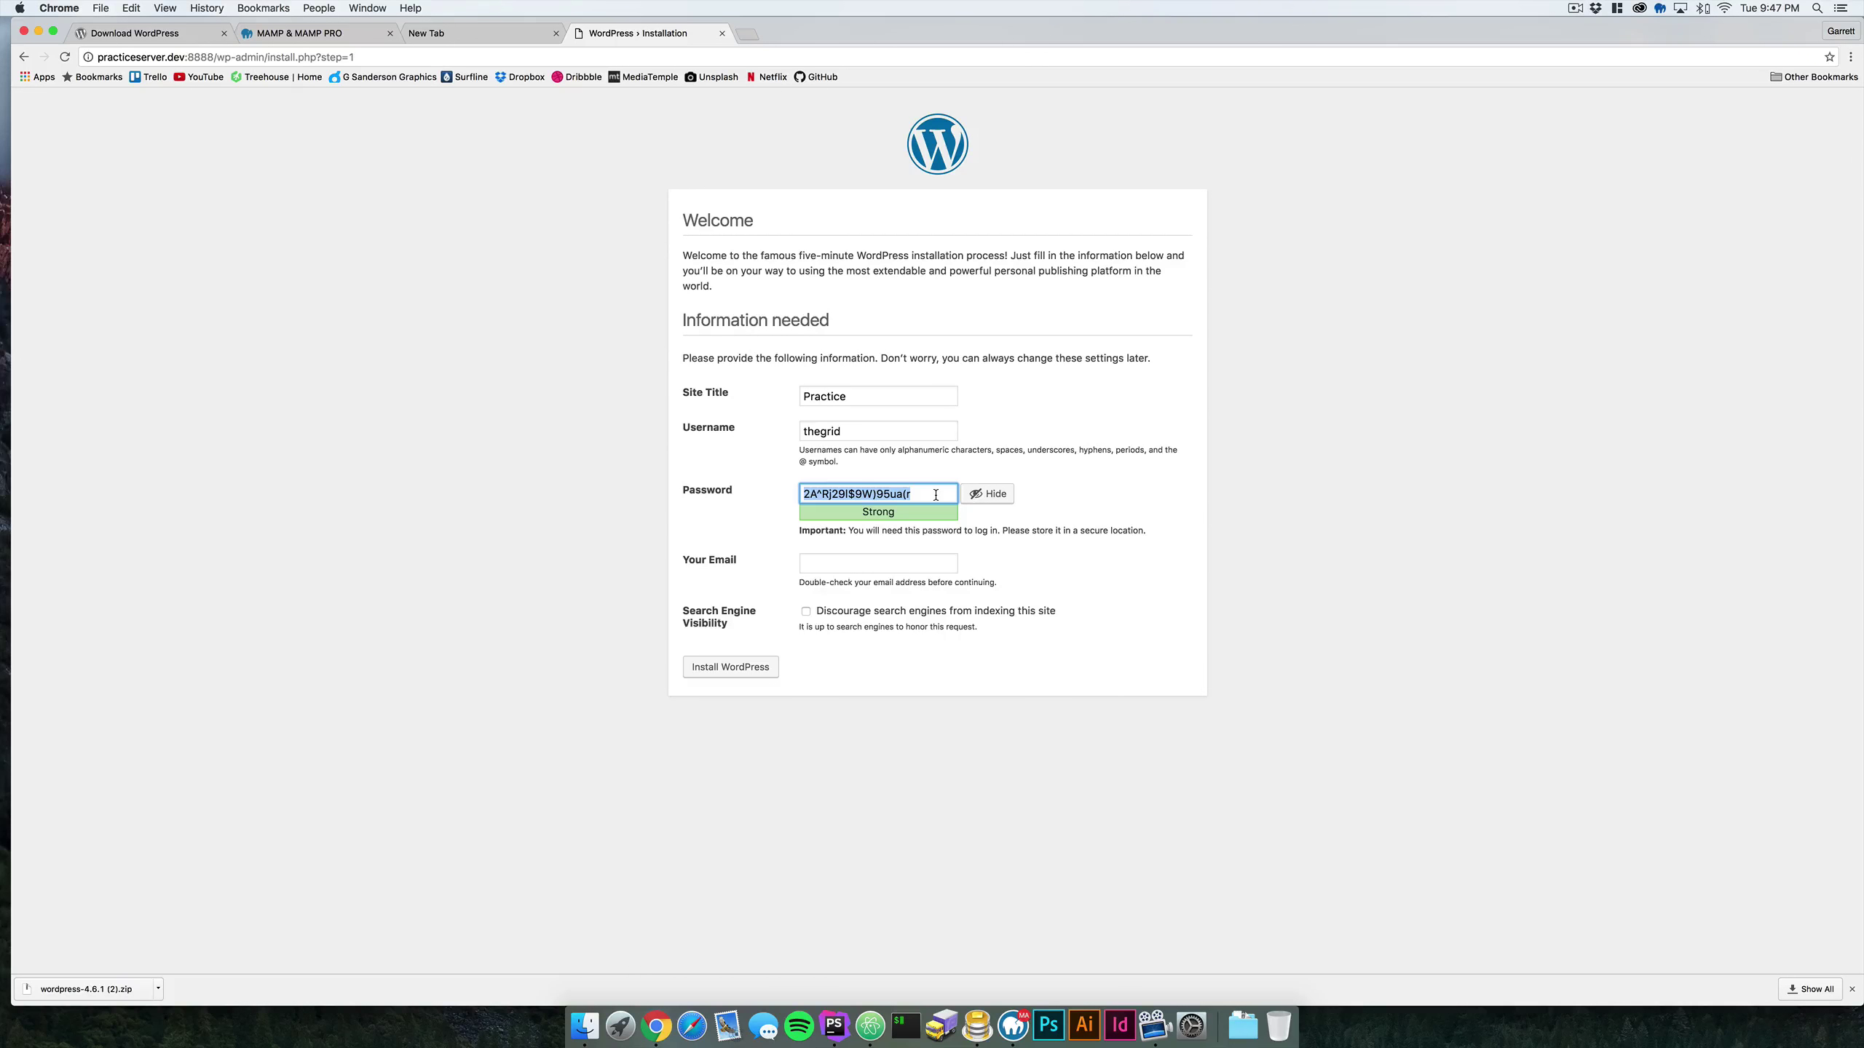
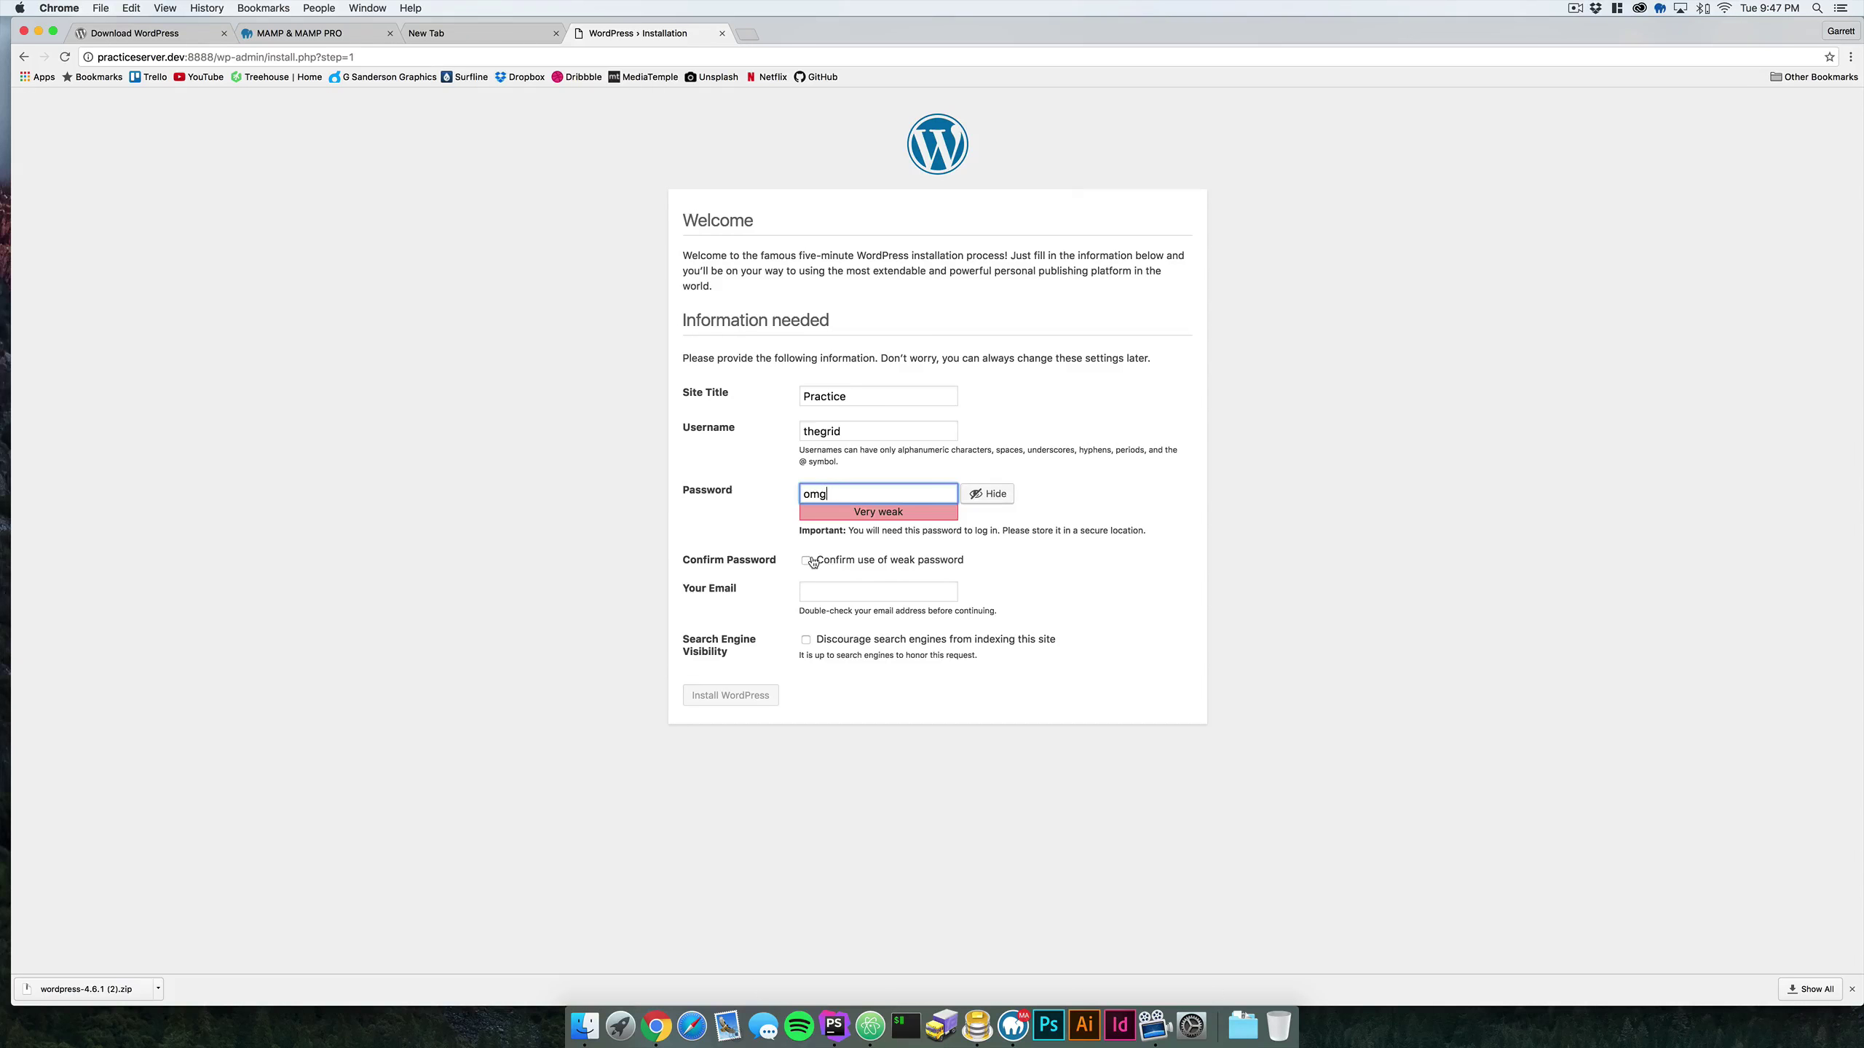
{"action": "left_click", "coordinate": [810, 562]}
{"action": "key", "text": "Tab"}
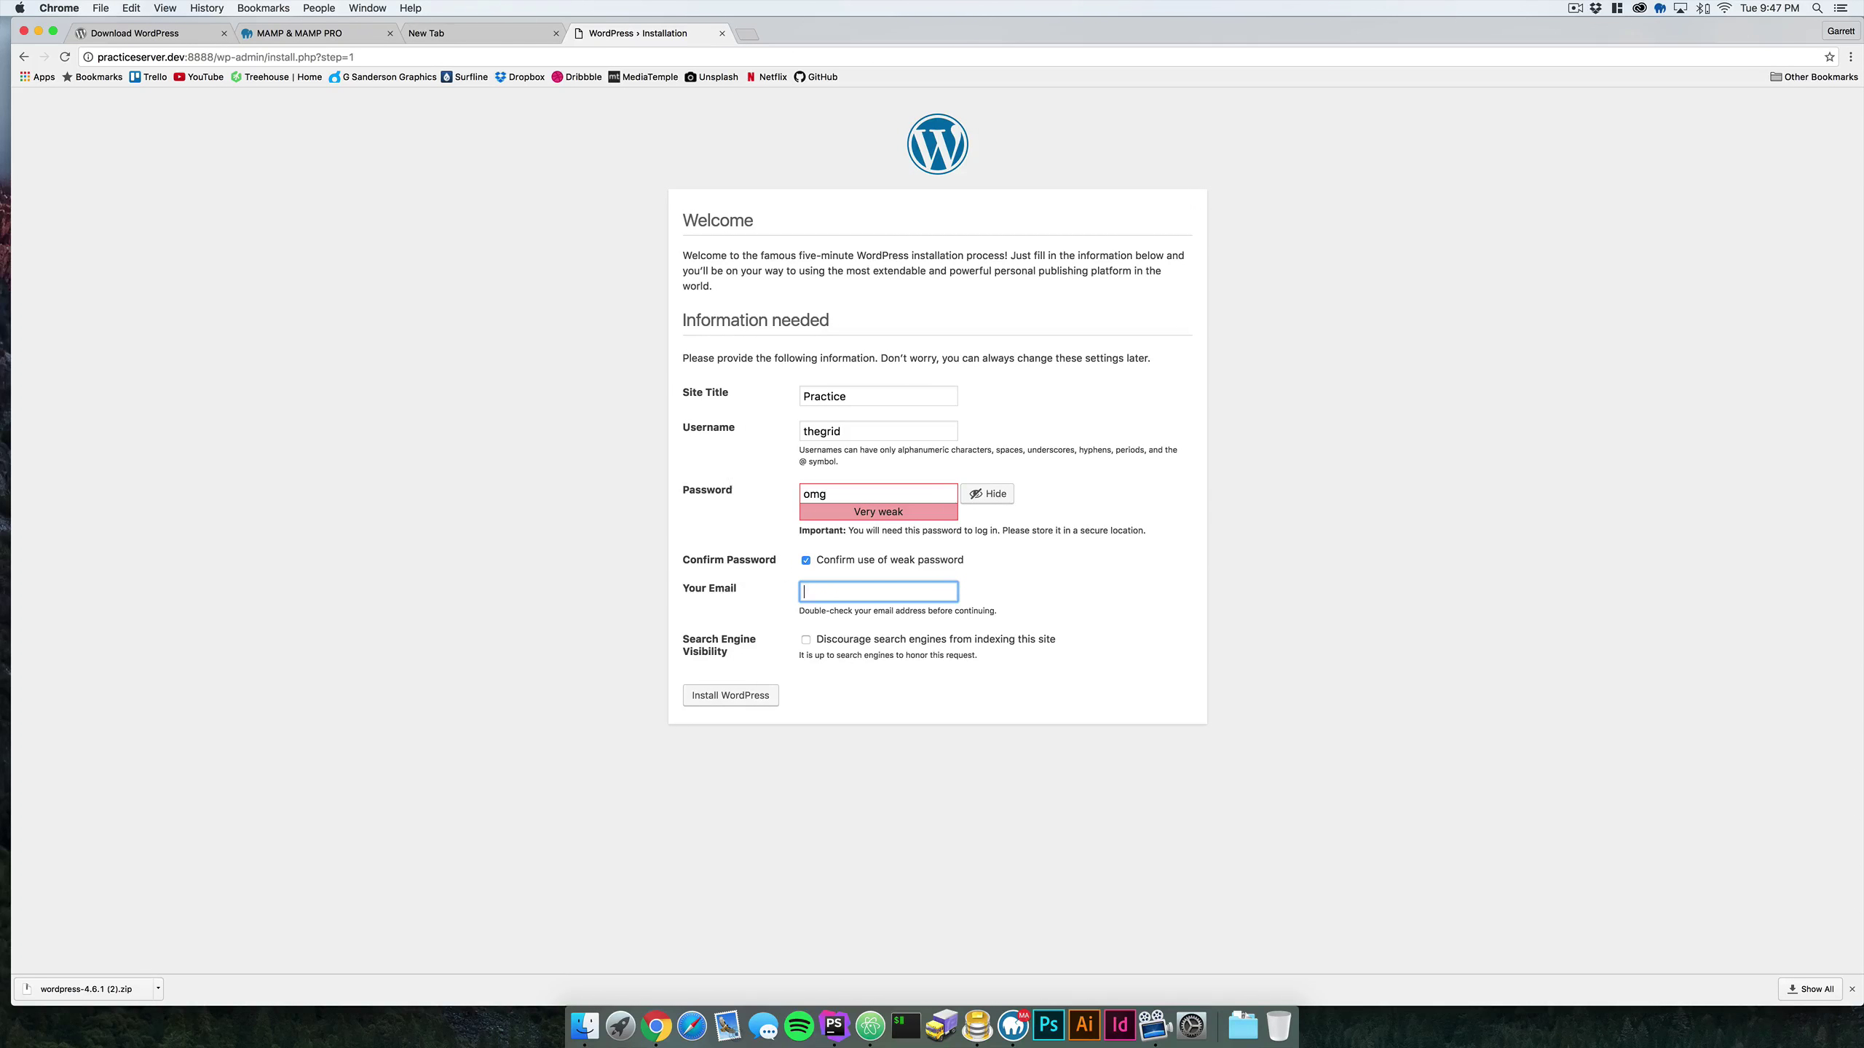
{"action": "left_click", "coordinate": [828, 617]}
{"action": "left_click", "coordinate": [729, 696]}
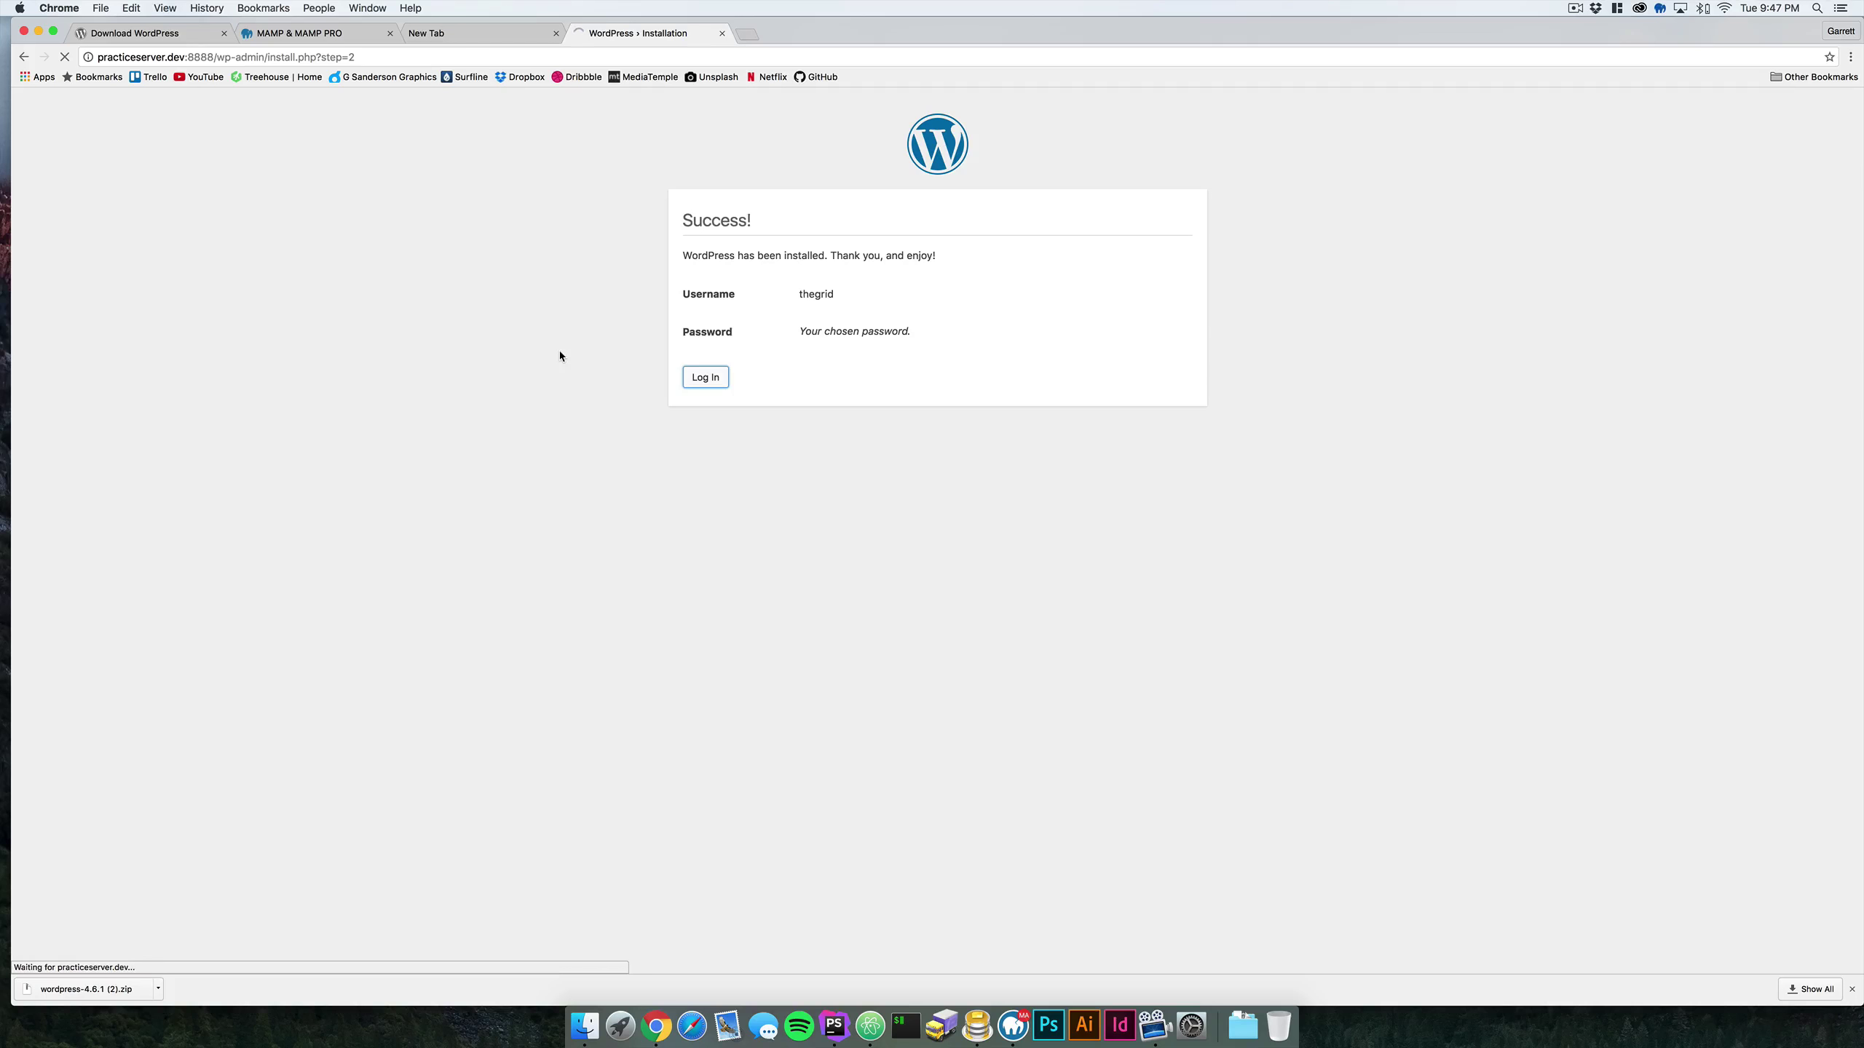
- Log in to WordPress with the site's admin username and password
{"action": "key", "text": "Return"}
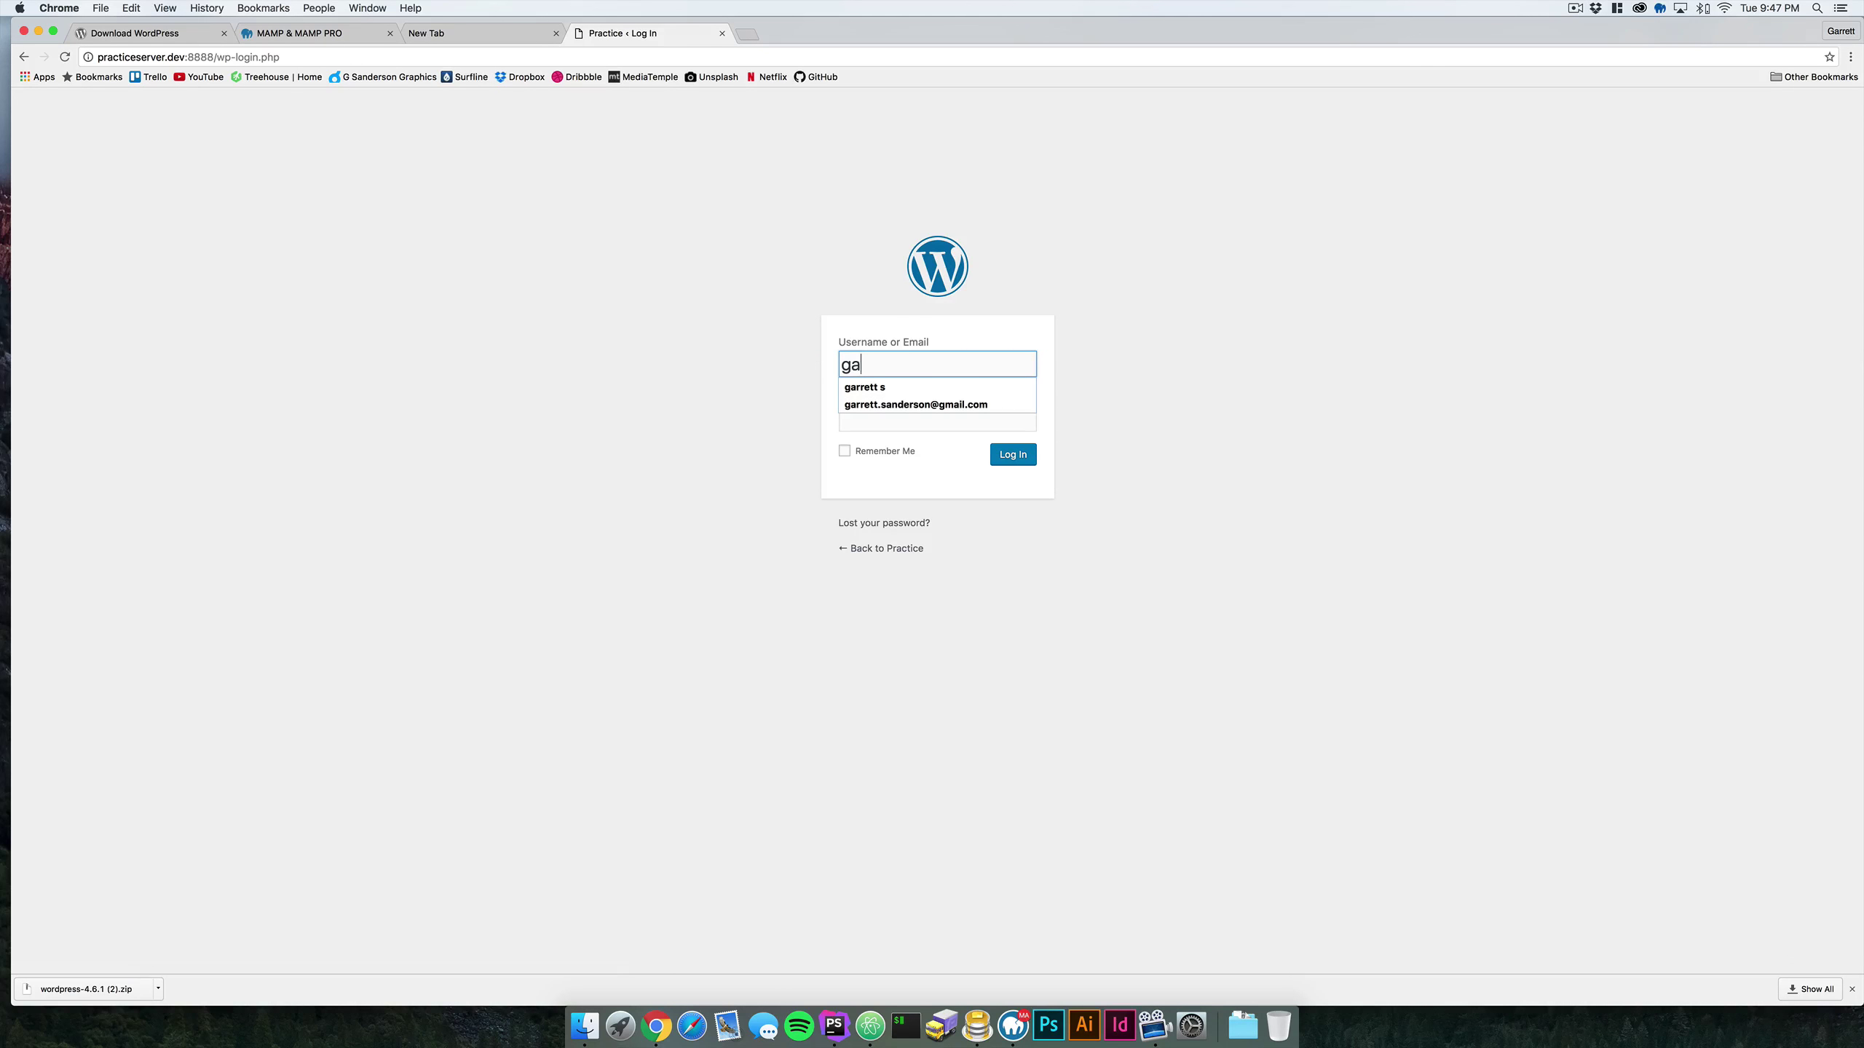
{"action": "key", "text": "BackSpace"}
{"action": "key", "text": "BackSpace"}
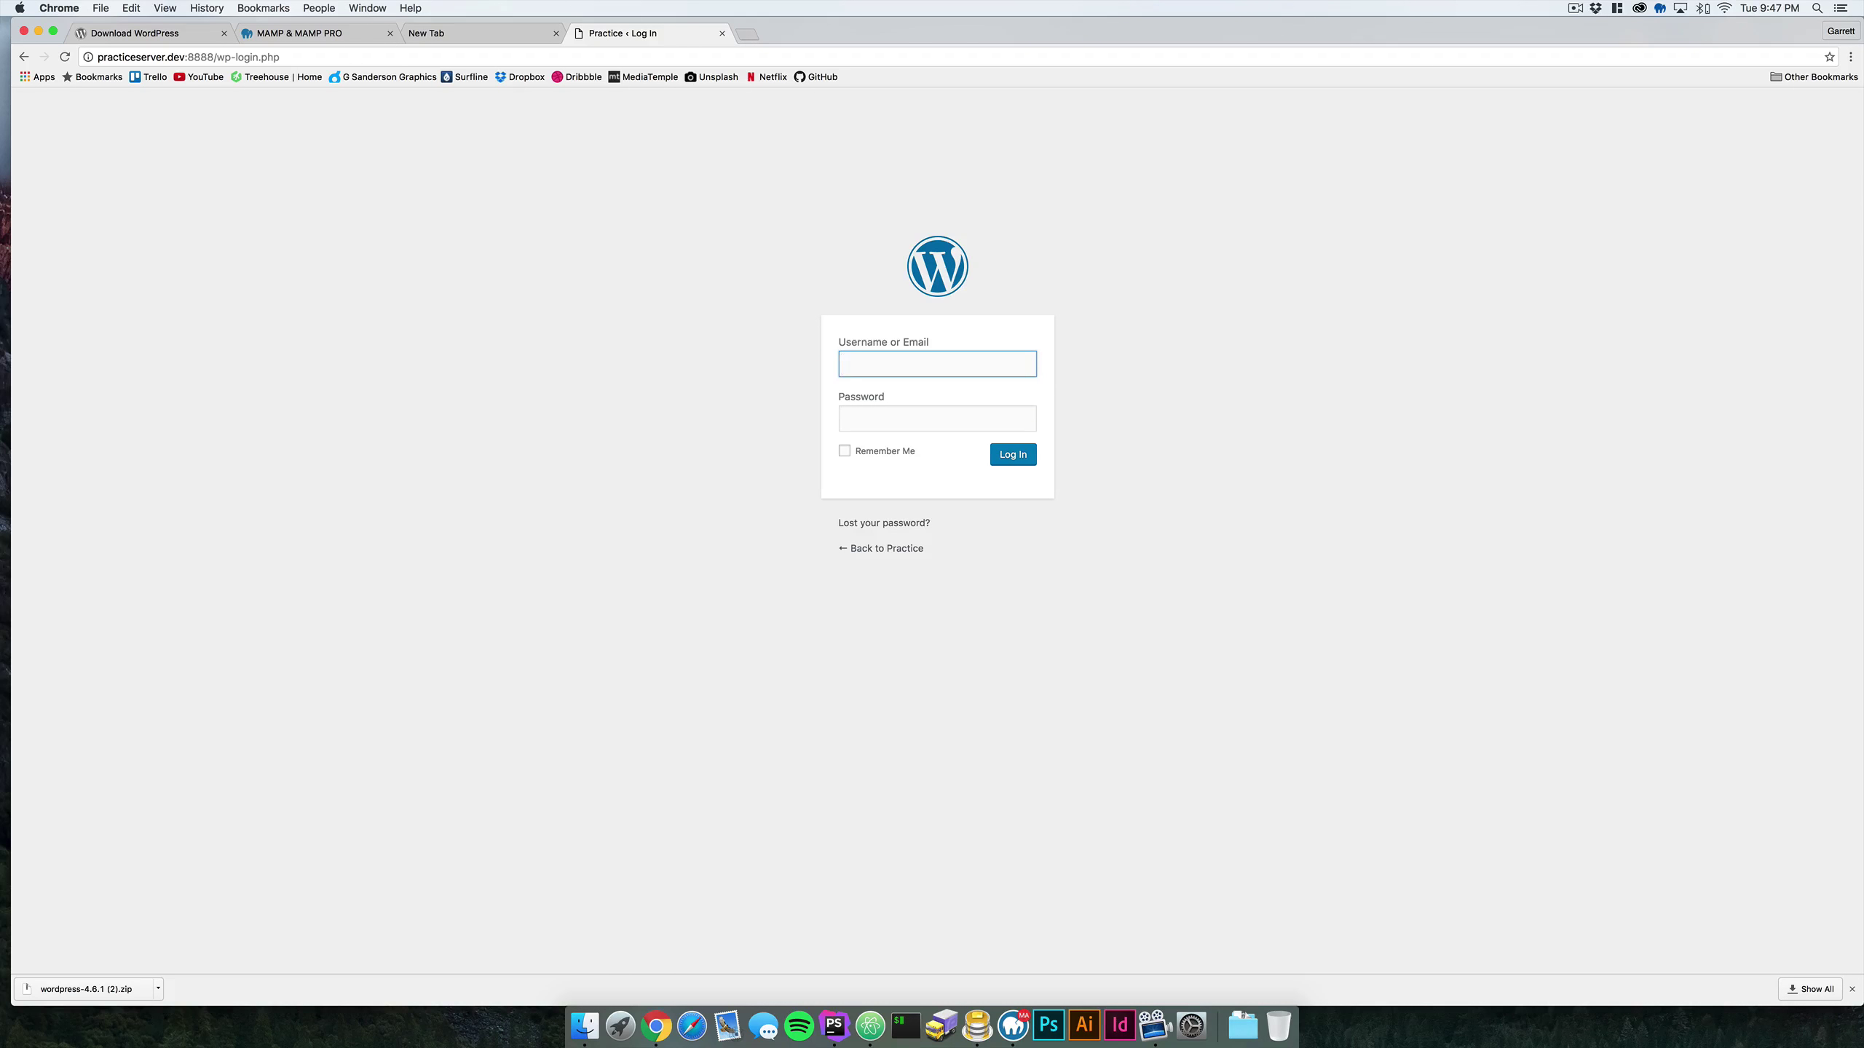
{"action": "key", "text": "Tab"}
{"action": "key", "text": "Return"}
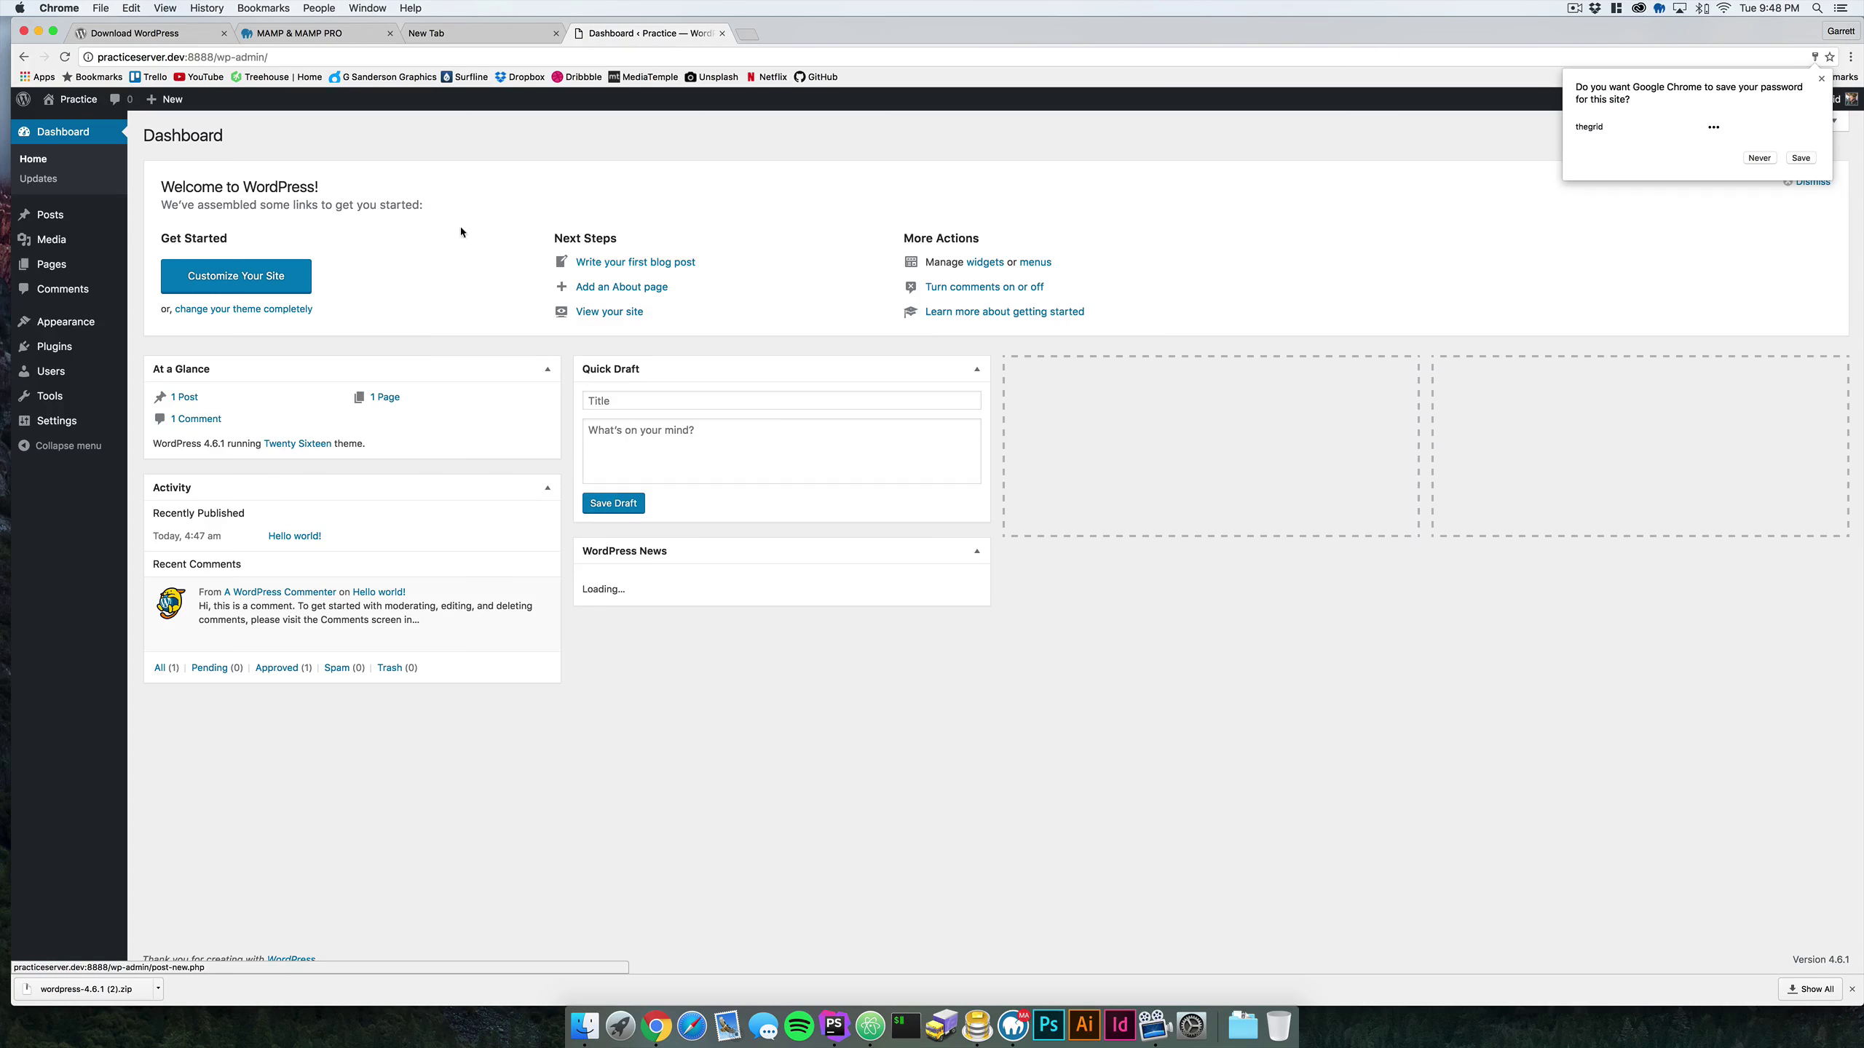
- Open the Practice site's front page in a new tab and look over its Hello world! post
{"action": "right_click", "coordinate": [97, 120]}
{"action": "left_click", "coordinate": [143, 126]}
{"action": "left_click", "coordinate": [815, 33]}
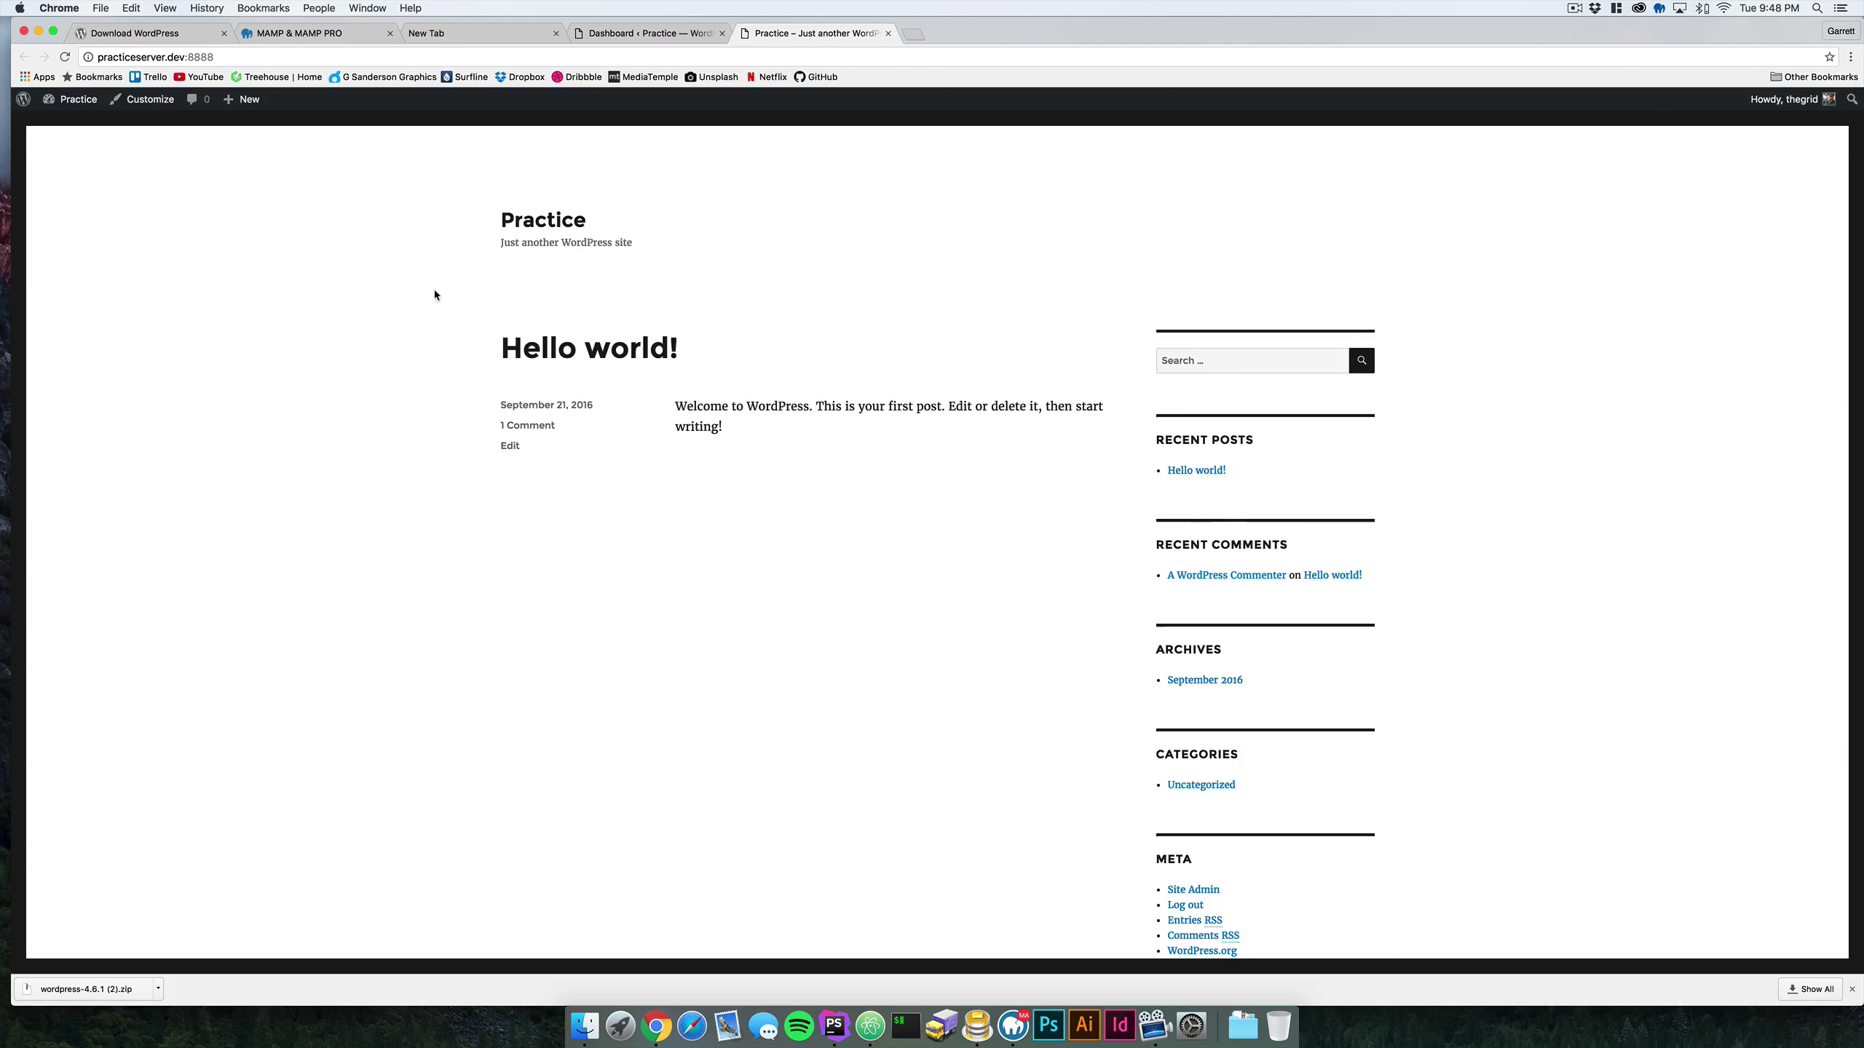
{"action": "scroll", "coordinate": [436, 295], "scroll_direction": "down", "scroll_amount": 3}
{"action": "scroll", "coordinate": [436, 295], "scroll_direction": "up", "scroll_amount": 4}
{"action": "left_click", "coordinate": [211, 77]}
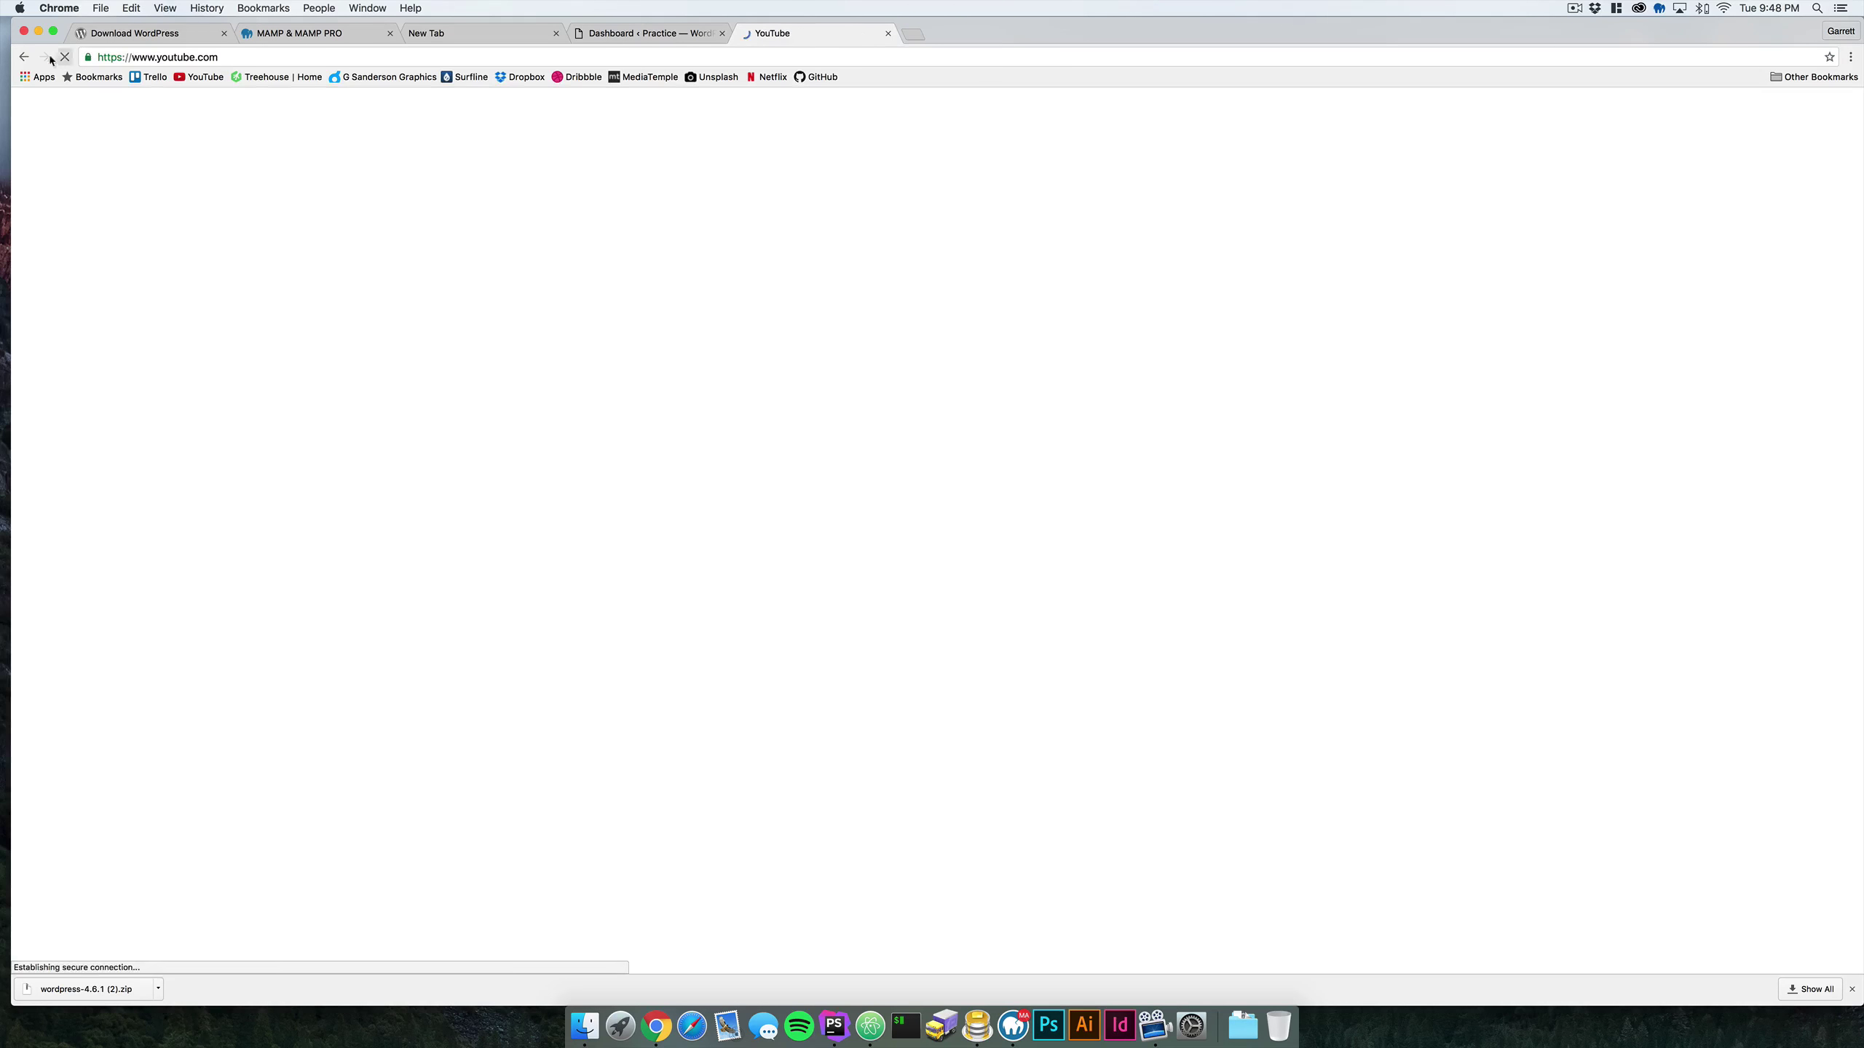
{"action": "left_click", "coordinate": [24, 57]}
{"action": "scroll", "coordinate": [370, 272], "scroll_direction": "down", "scroll_amount": 3}
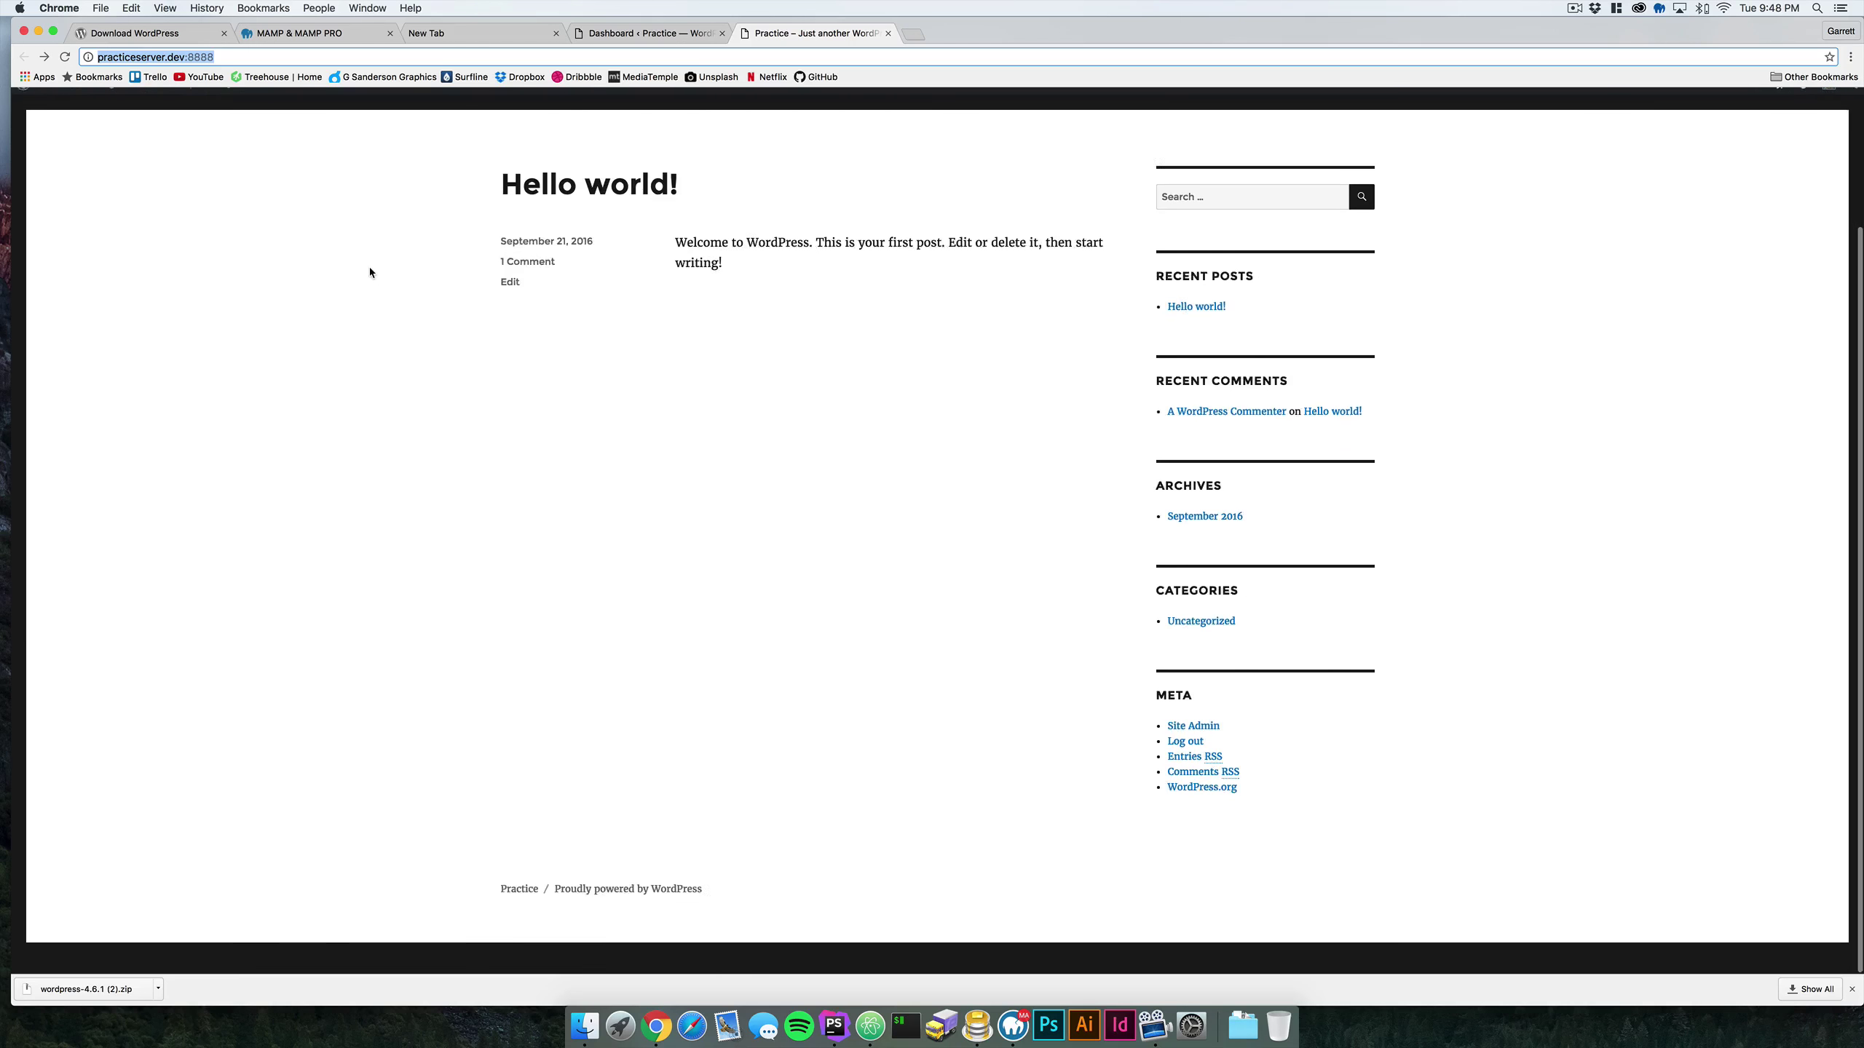
{"action": "scroll", "coordinate": [370, 272], "scroll_direction": "up", "scroll_amount": 3}
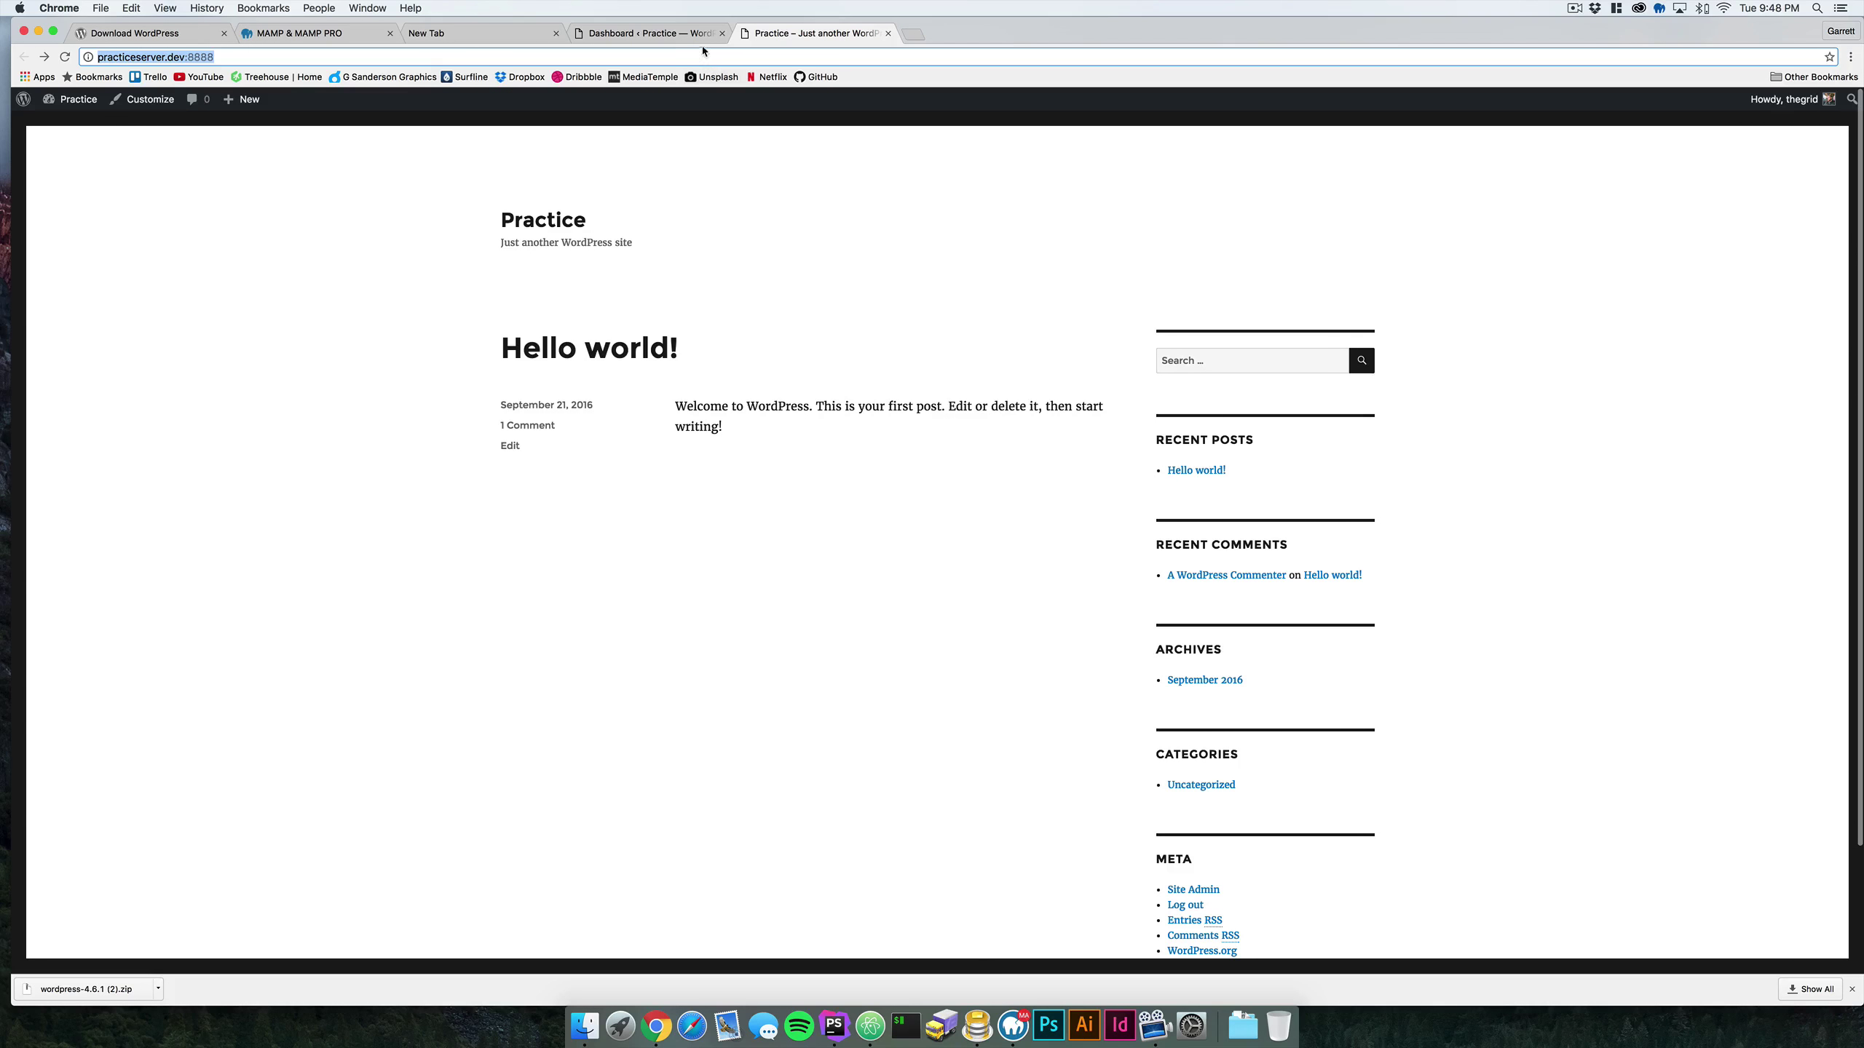
{"action": "left_click", "coordinate": [976, 1027]}
- Select practice_server in Sequel Pro, browse wp_links and the wp_comments structure, then return to MAMP PRO
{"action": "left_click", "coordinate": [968, 167]}
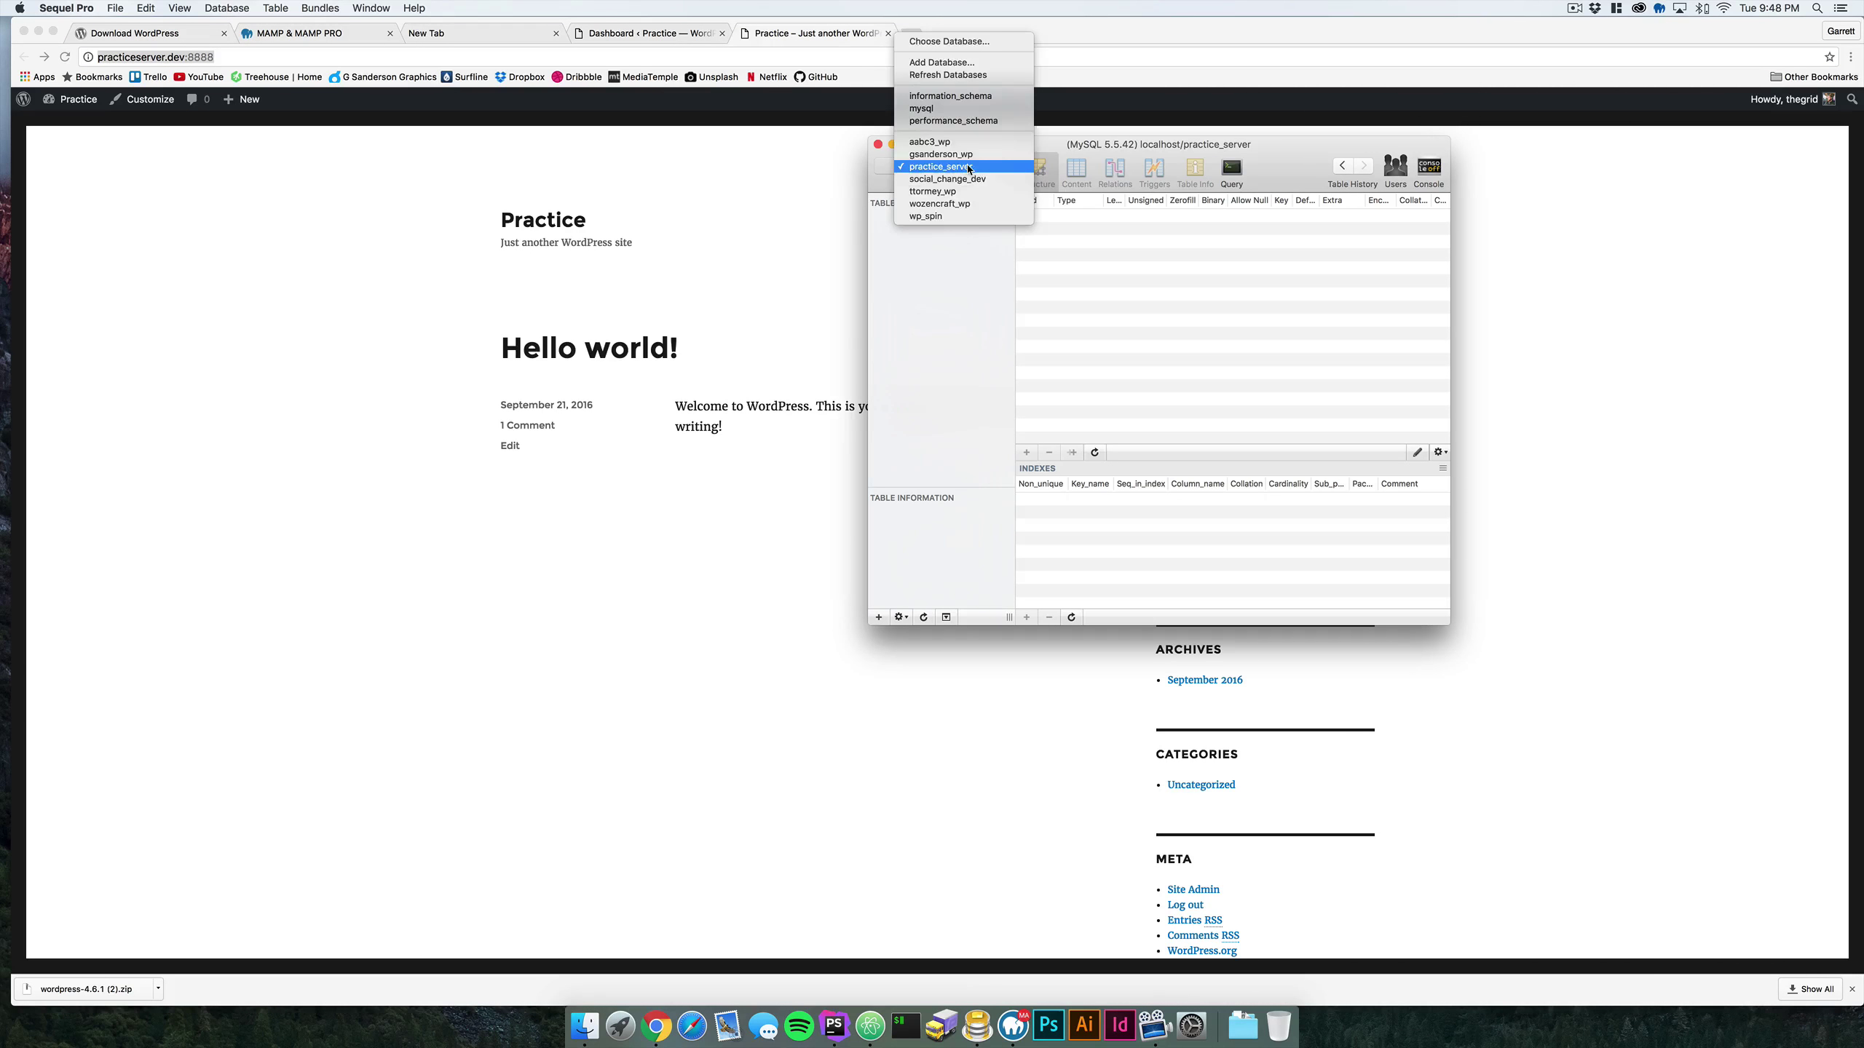
{"action": "left_click", "coordinate": [968, 168]}
{"action": "left_click", "coordinate": [953, 167]}
{"action": "left_click", "coordinate": [954, 167]}
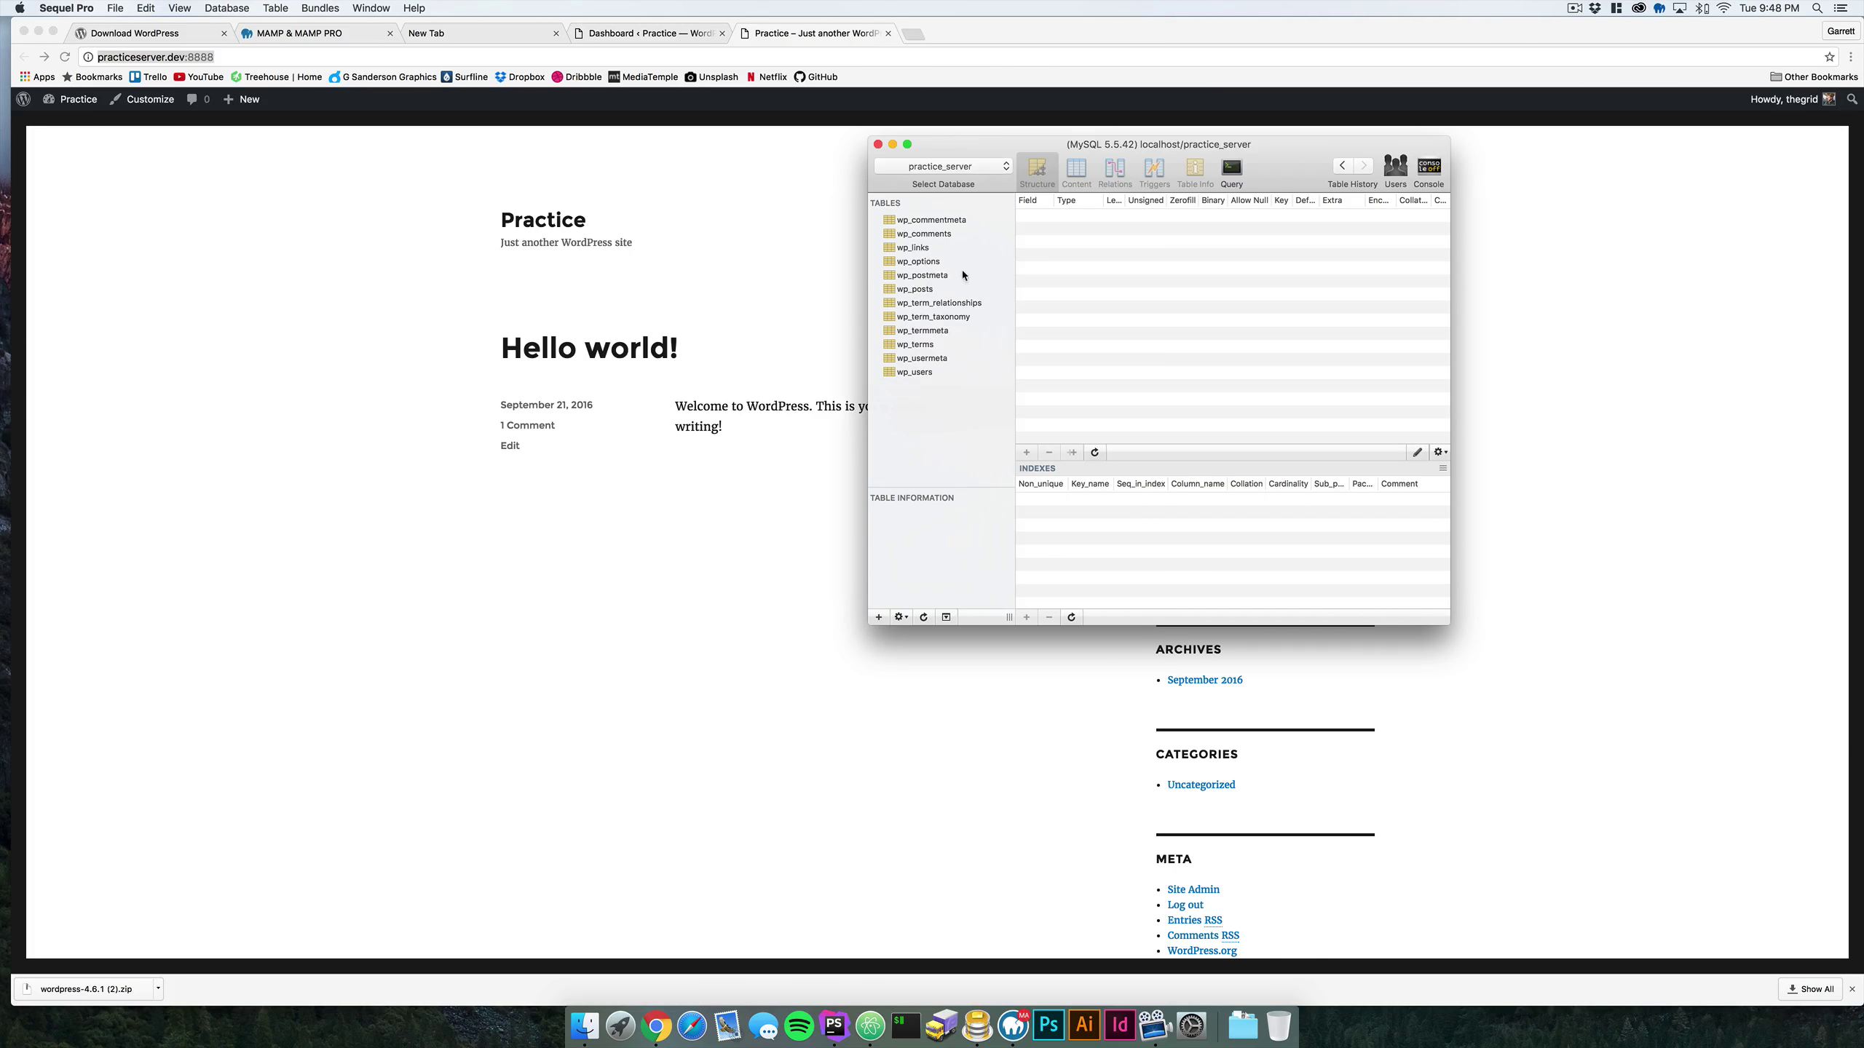
{"action": "left_click", "coordinate": [914, 248]}
{"action": "left_click", "coordinate": [926, 234]}
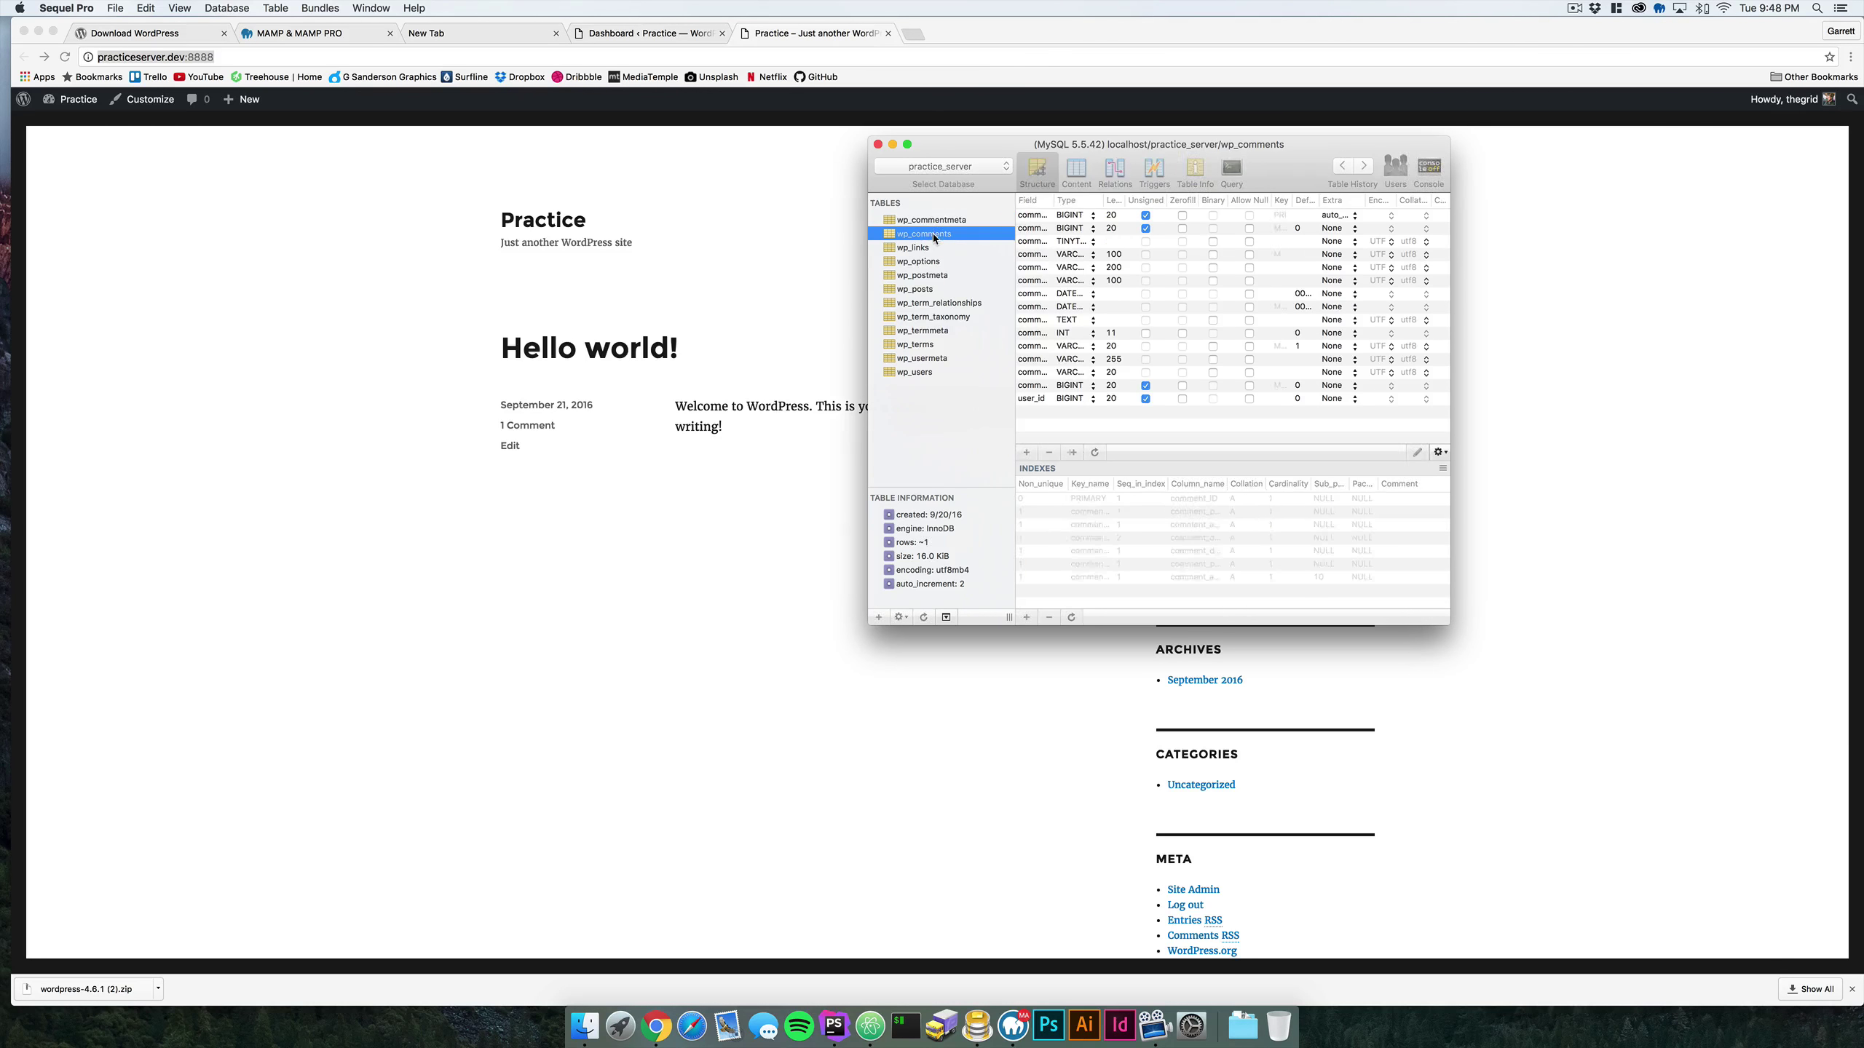
{"action": "left_click_drag", "start_coordinate": [955, 157], "coordinate": [774, 169]}
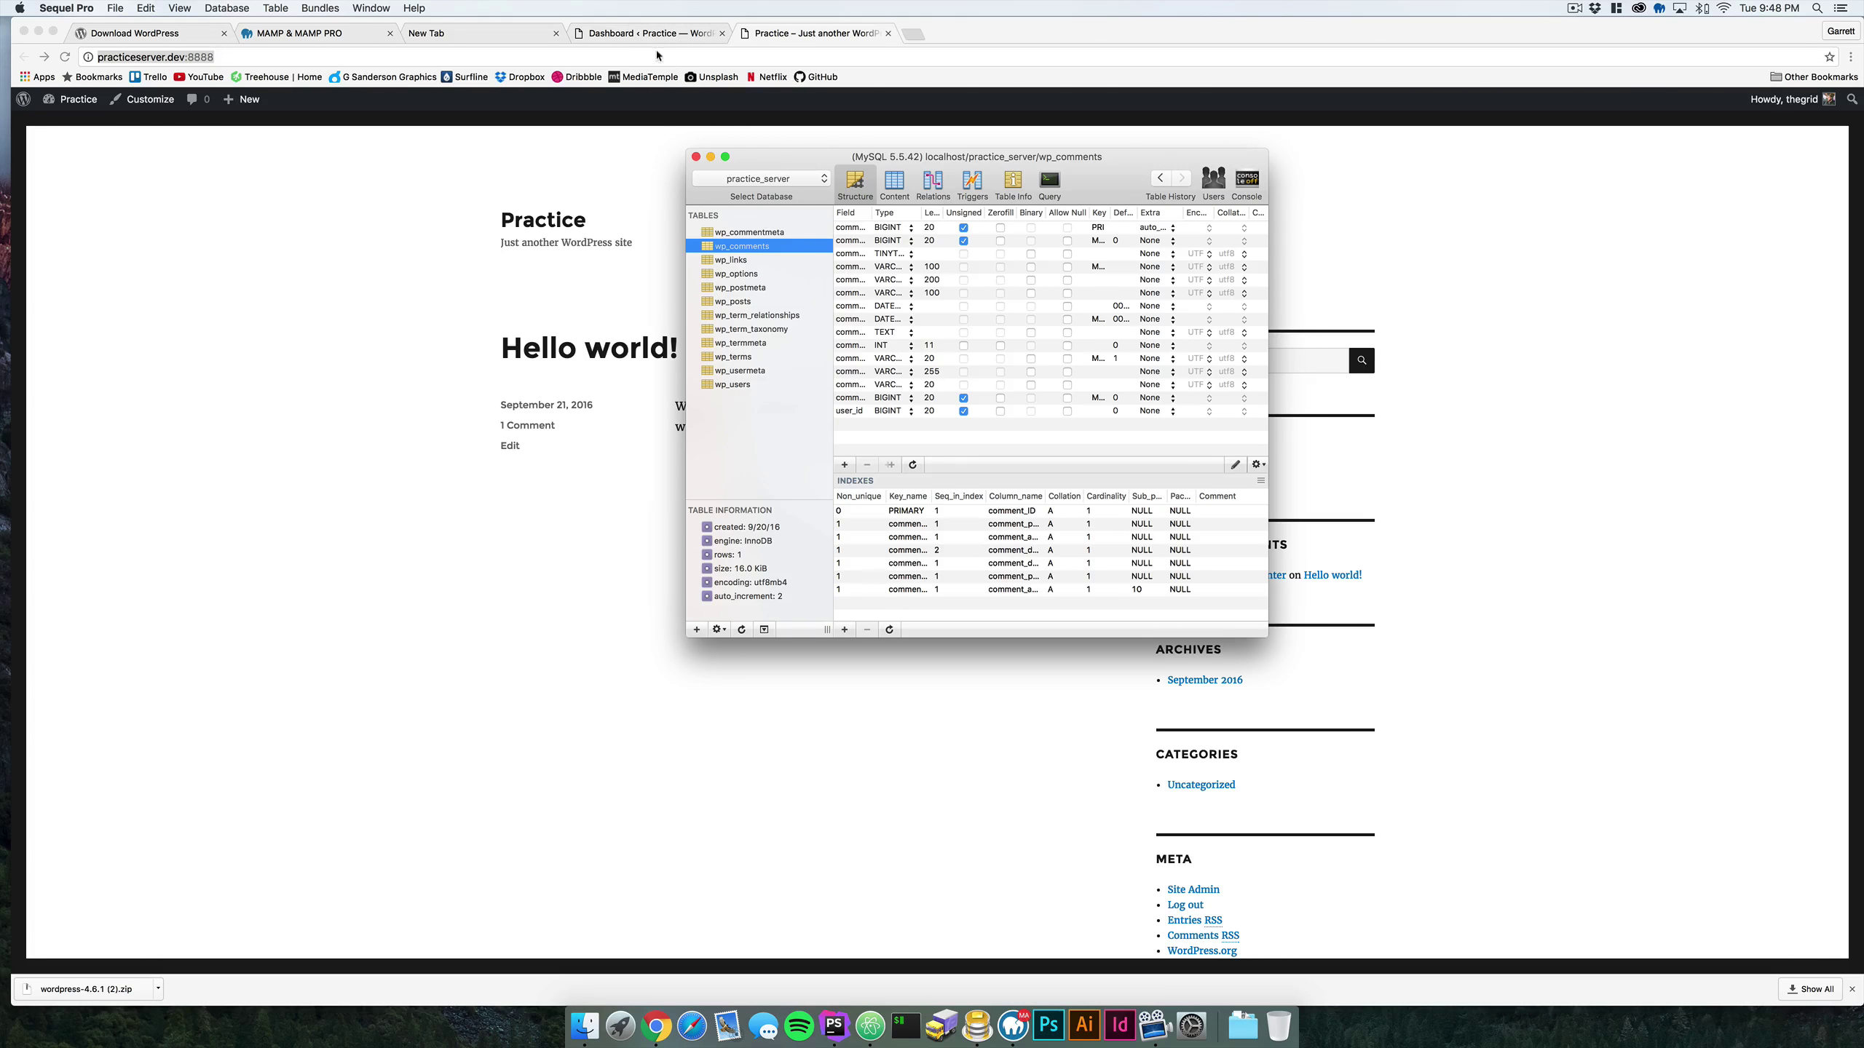
{"action": "left_click", "coordinate": [1013, 1026]}
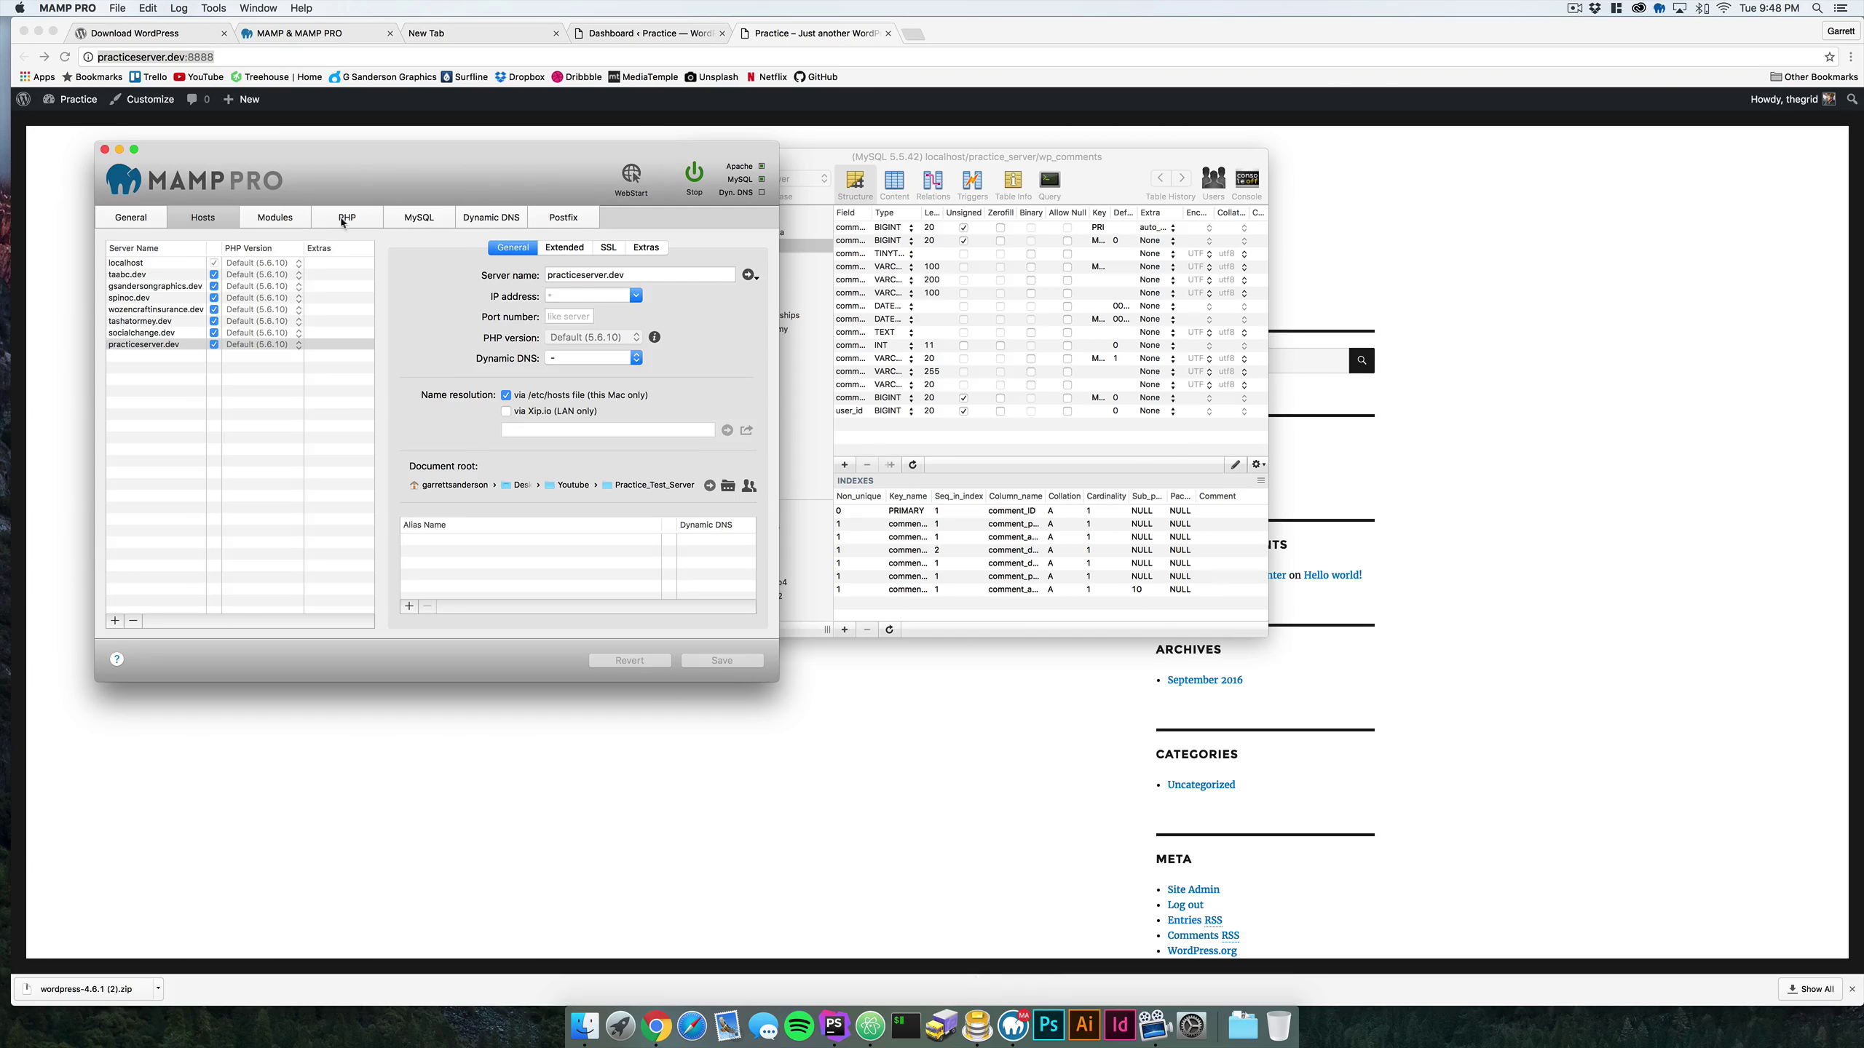
- From the MAMP start page, launch phpMyAdmin and open the practice_server database from the Databases list
{"action": "left_click", "coordinate": [632, 180]}
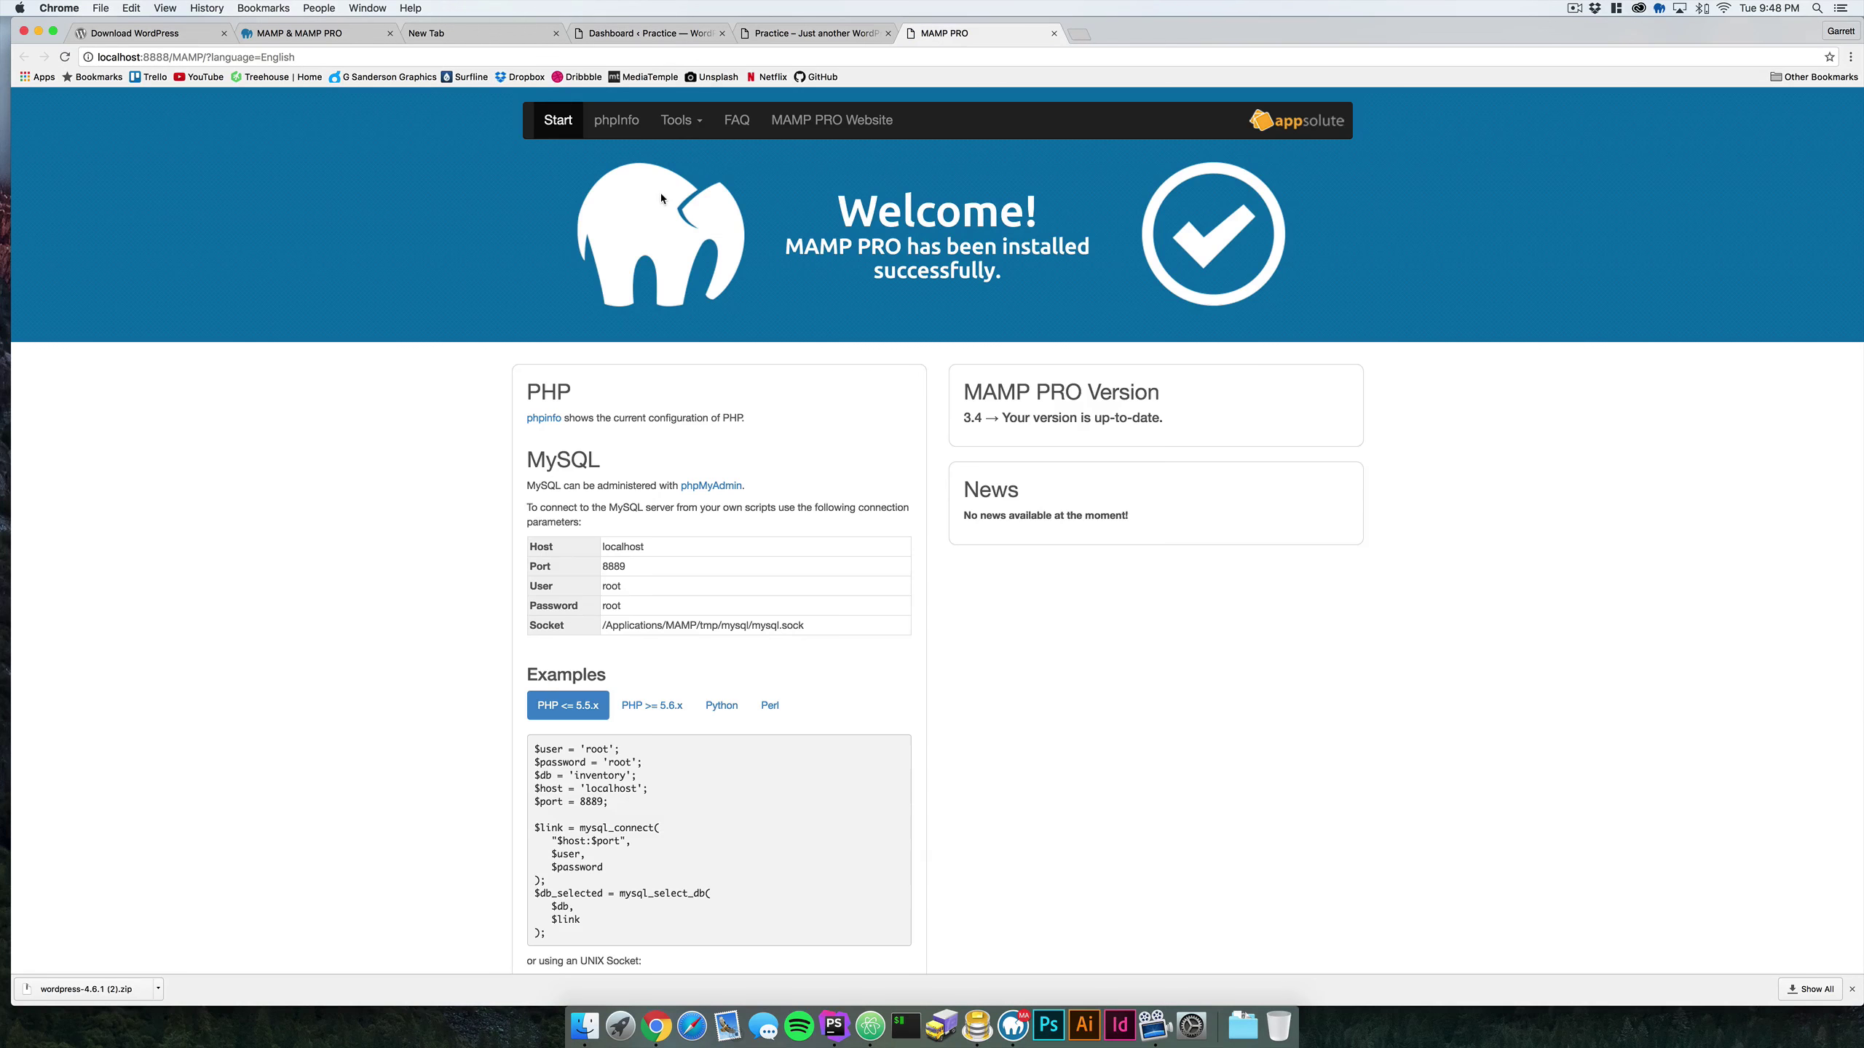
{"action": "left_click", "coordinate": [664, 125]}
{"action": "left_click", "coordinate": [697, 154]}
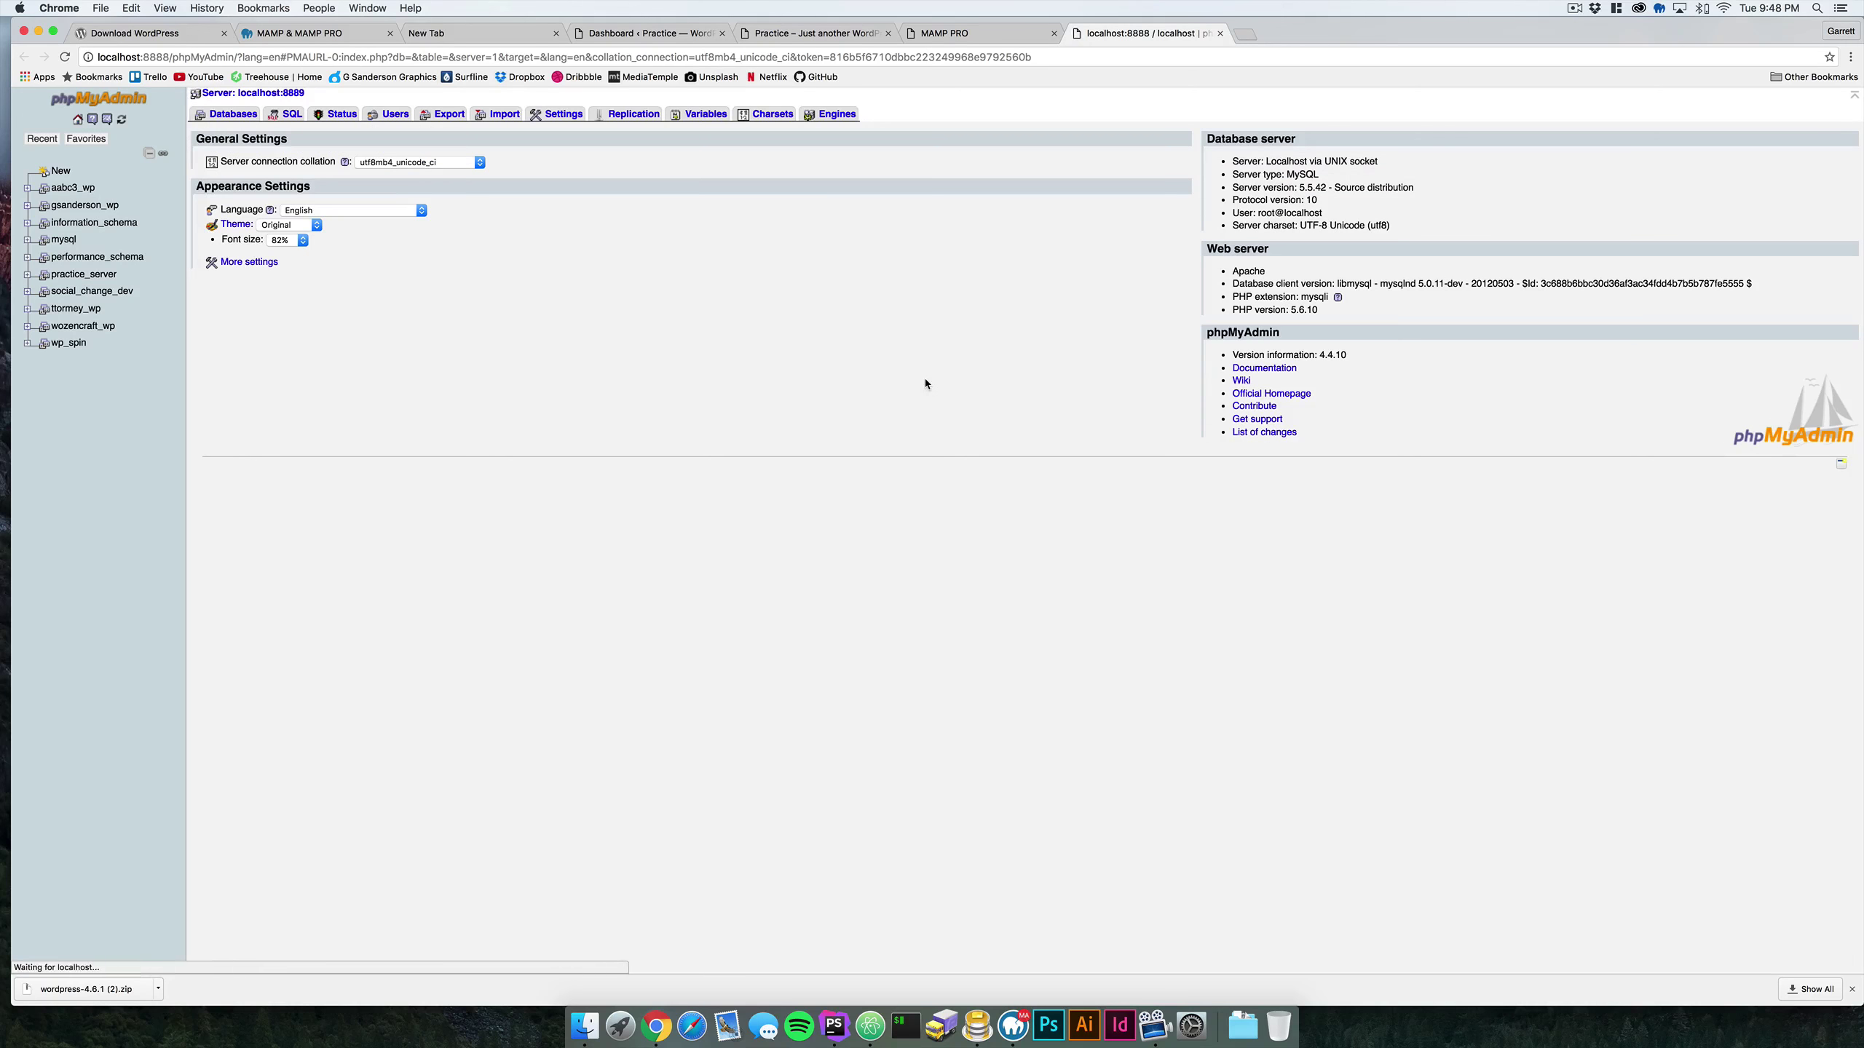
{"action": "left_click", "coordinate": [228, 113]}
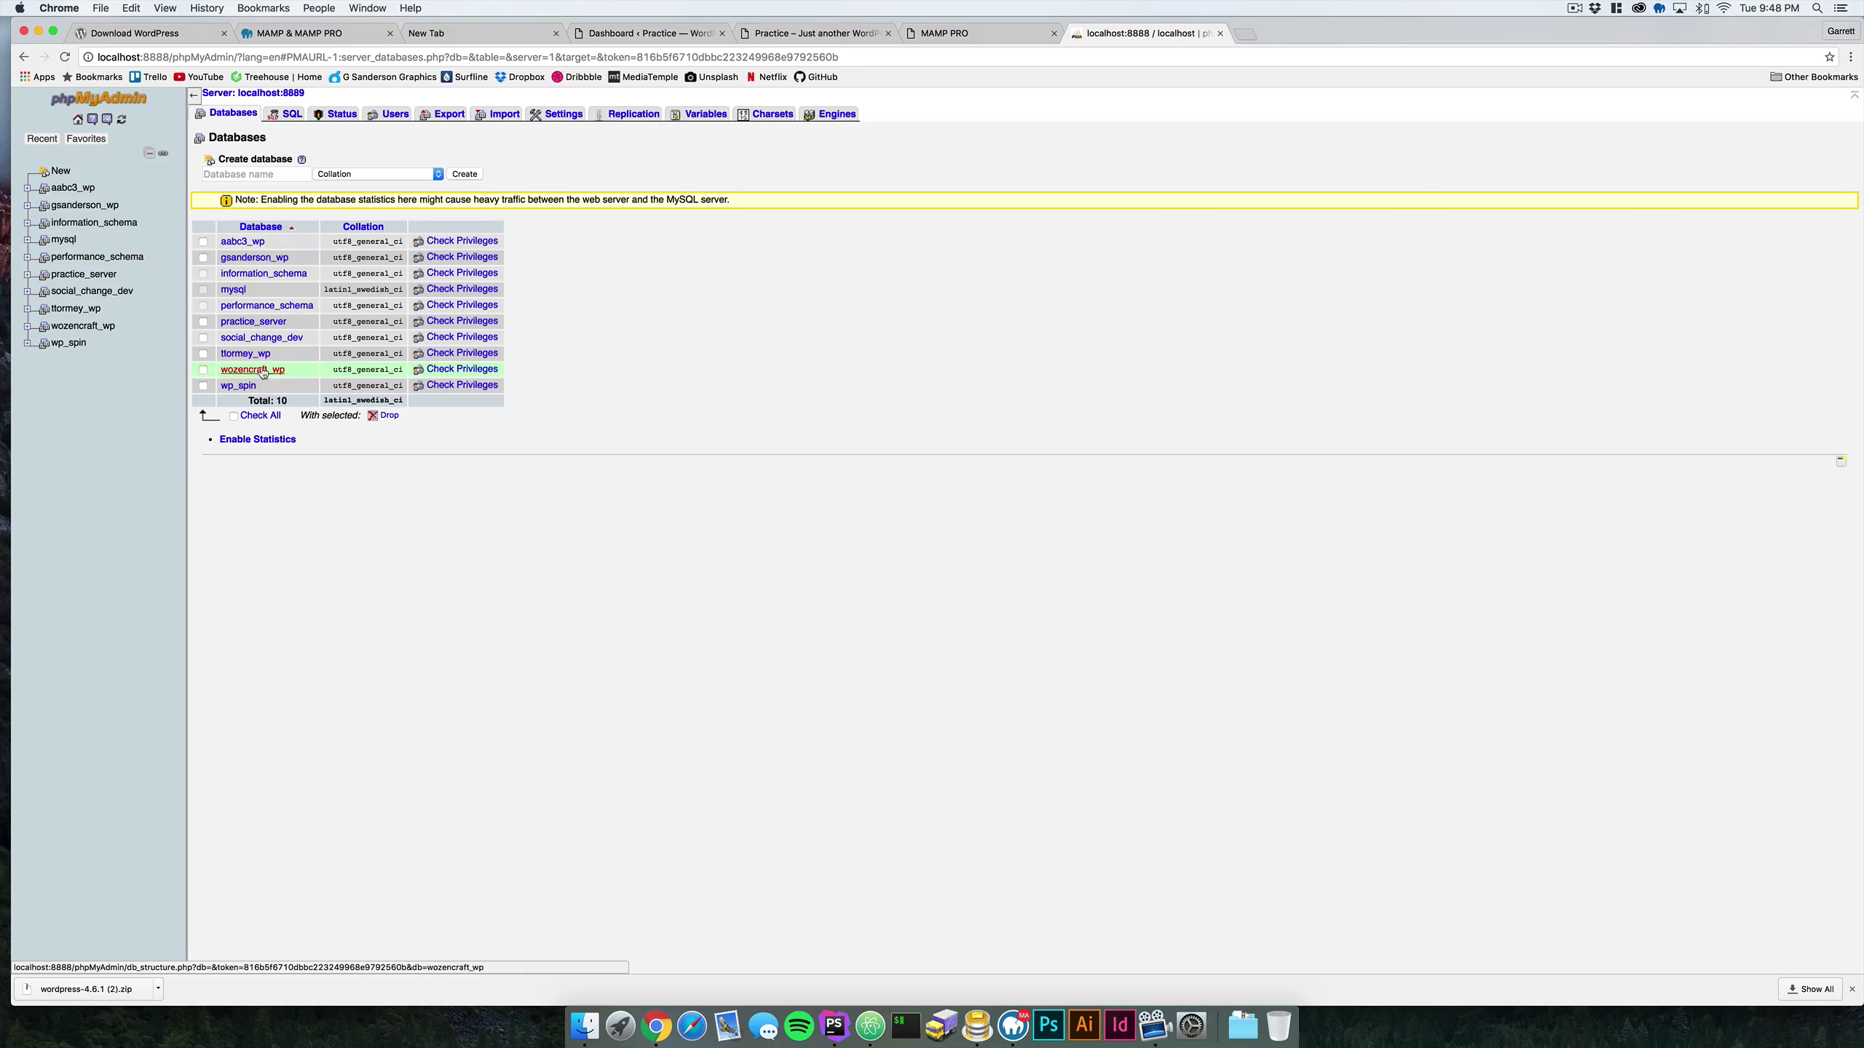
{"action": "left_click", "coordinate": [253, 322]}
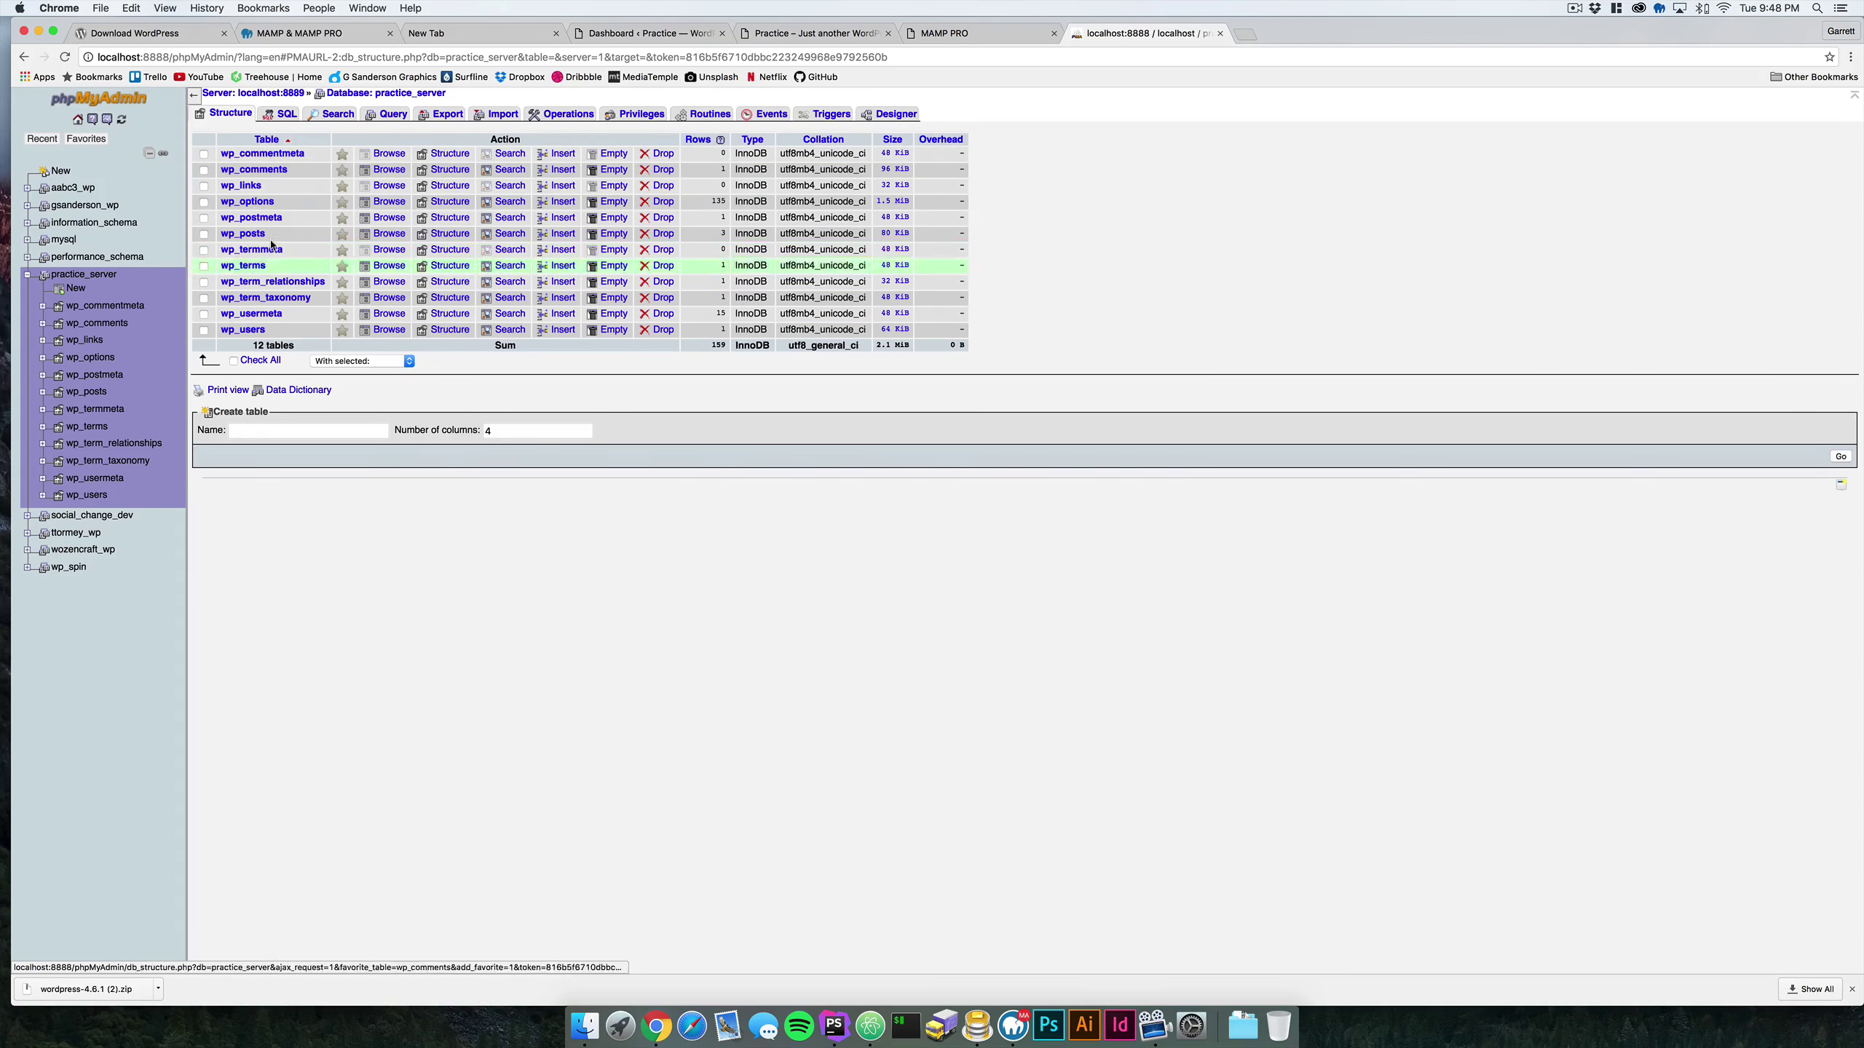